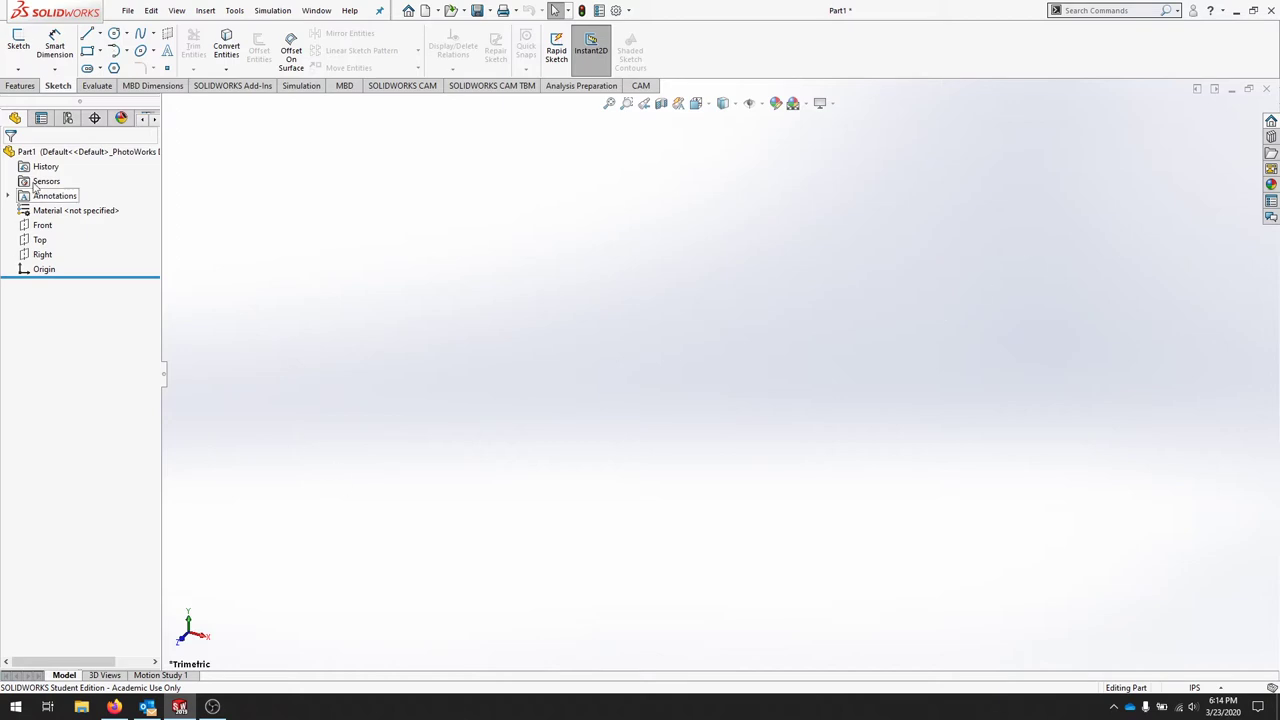
# Step: Sketch a corner rectangle on the Front plane, viewed normal to it
pyautogui.click(18, 40)
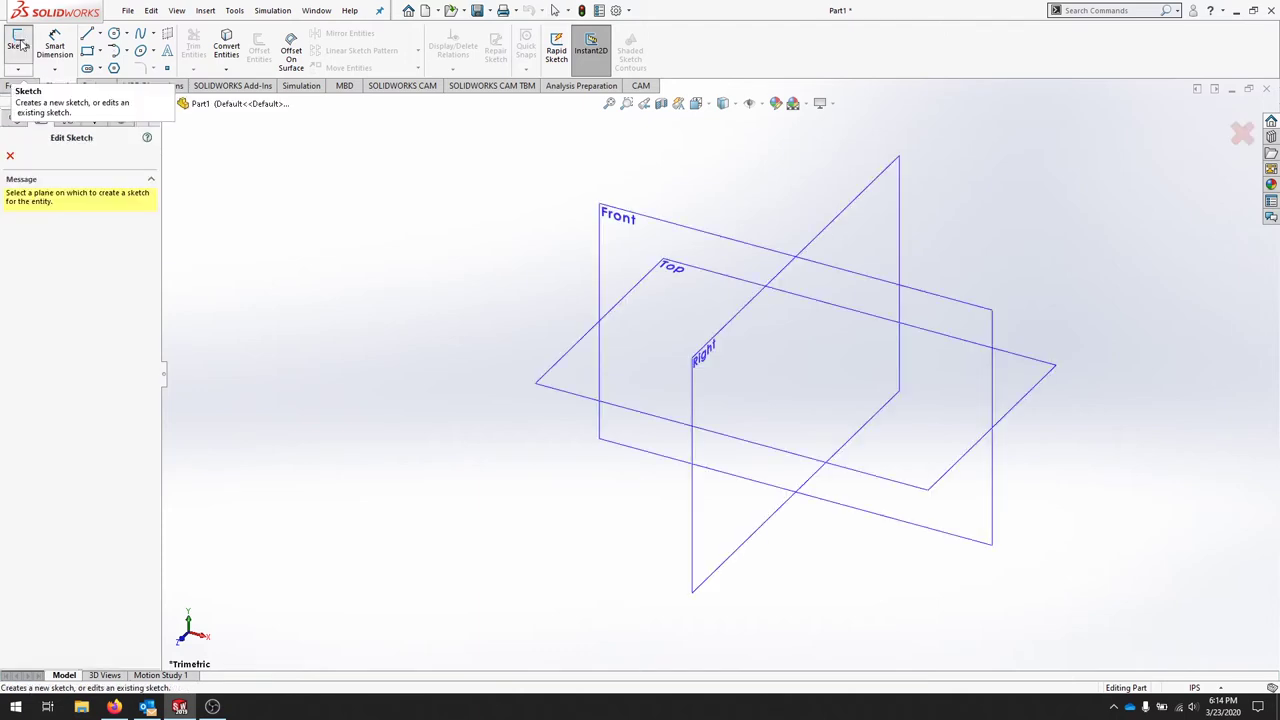
pyautogui.click(640, 219)
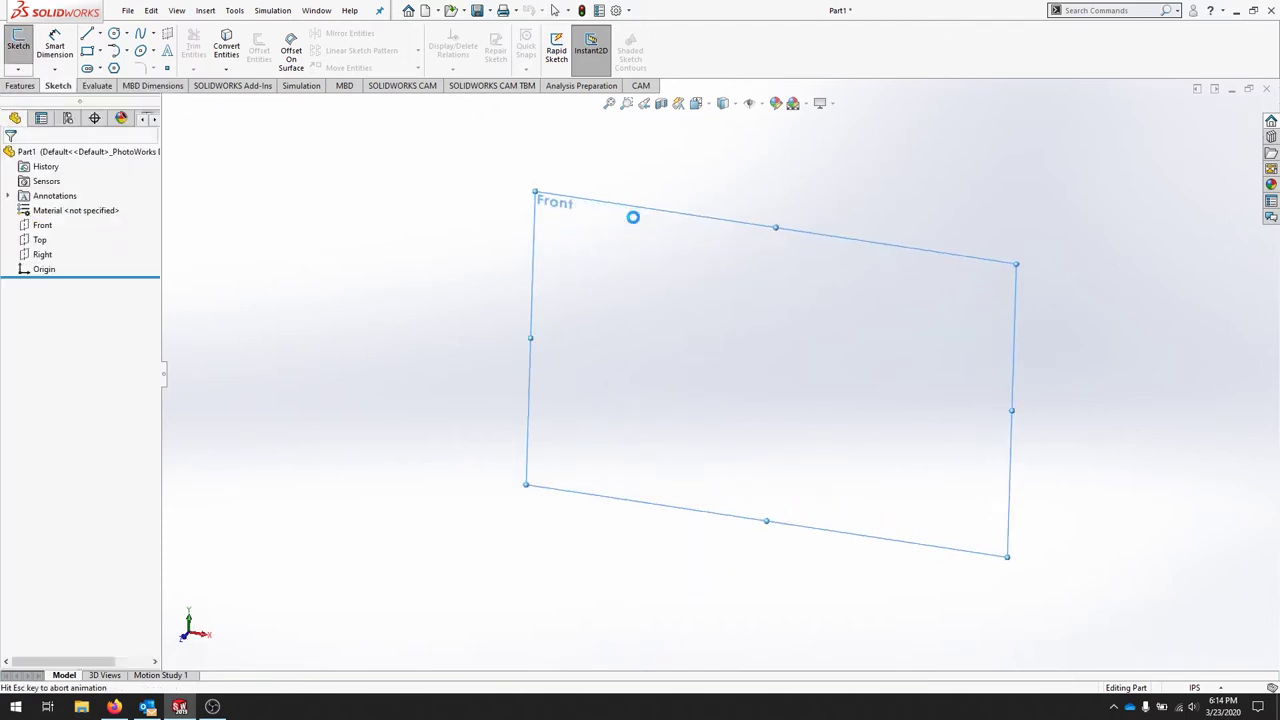
pyautogui.click(88, 50)
pyautogui.click(634, 257)
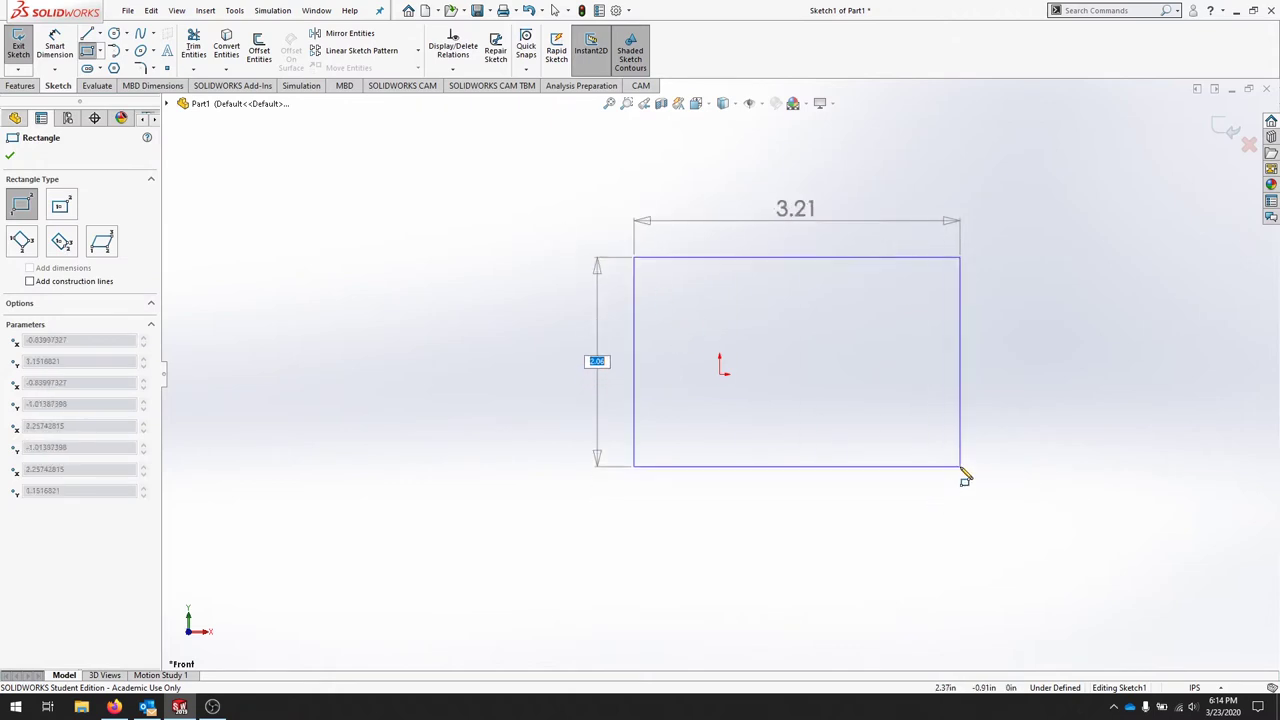
pyautogui.click(961, 466)
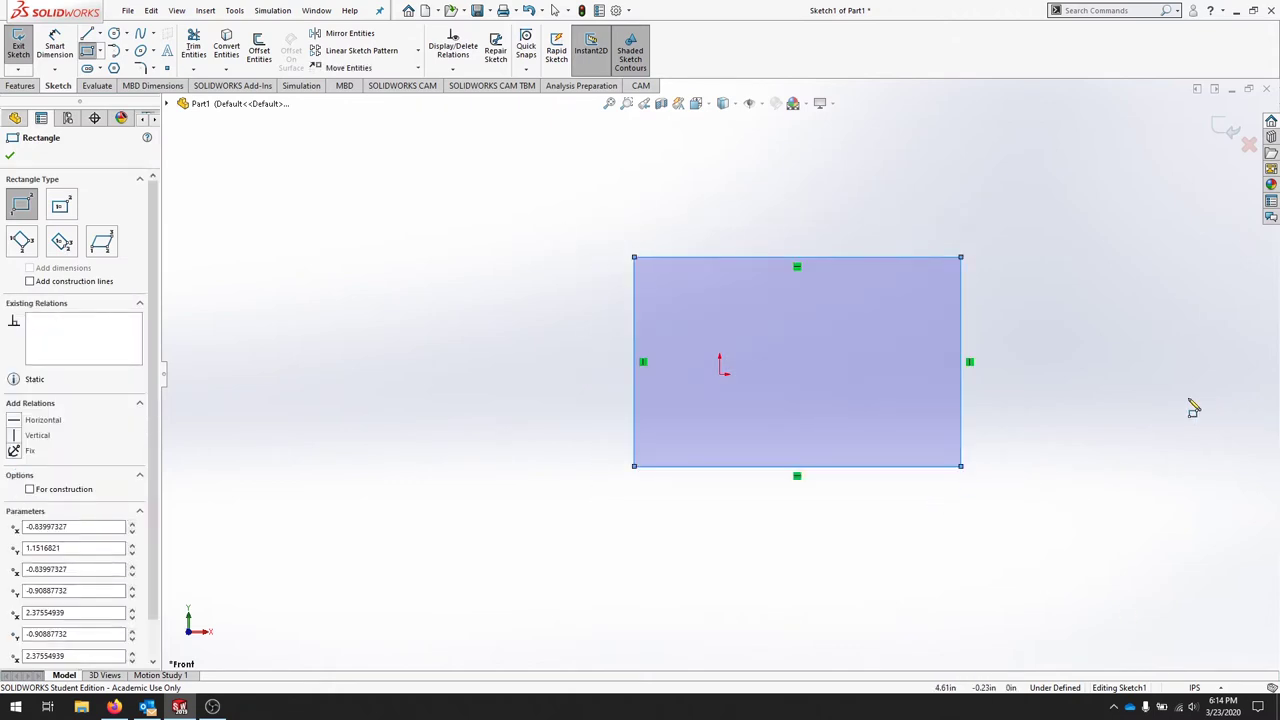
# Step: Dimension the rectangle 3.00 wide and 2.00 tall
pyautogui.click(57, 45)
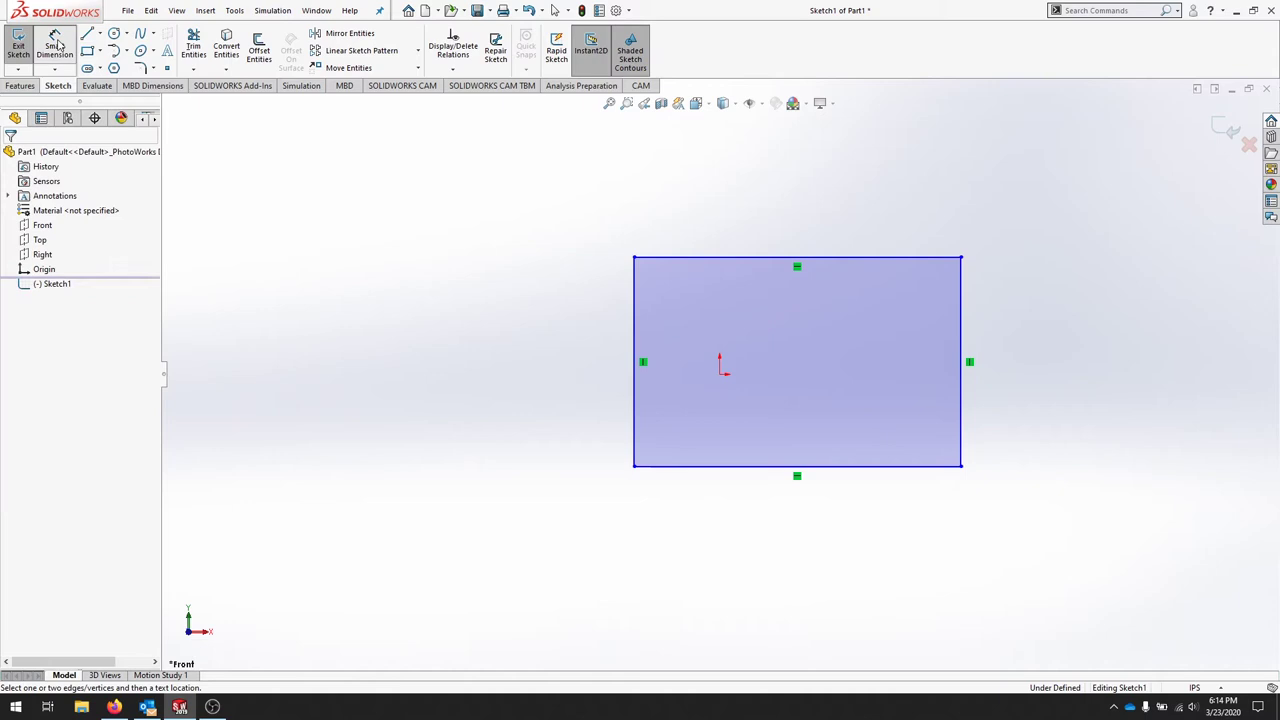
pyautogui.click(809, 262)
pyautogui.click(800, 212)
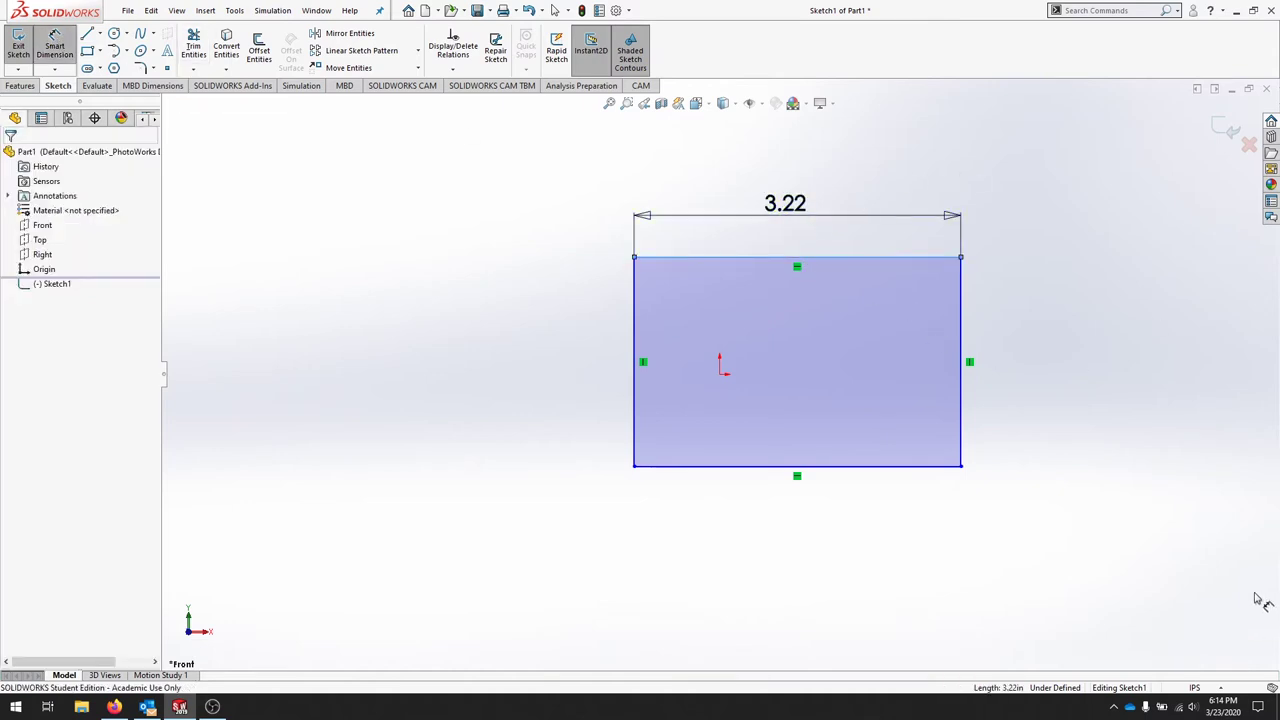
pyautogui.write('3')
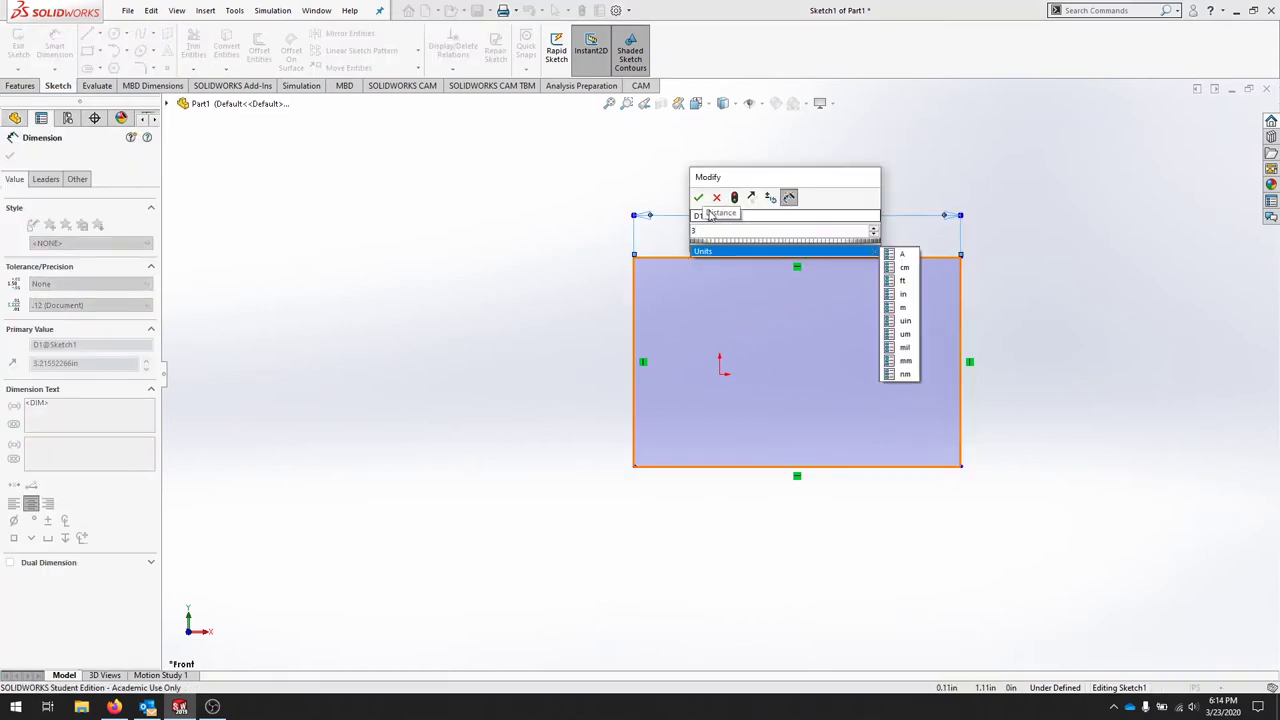
pyautogui.click(698, 197)
pyautogui.click(635, 357)
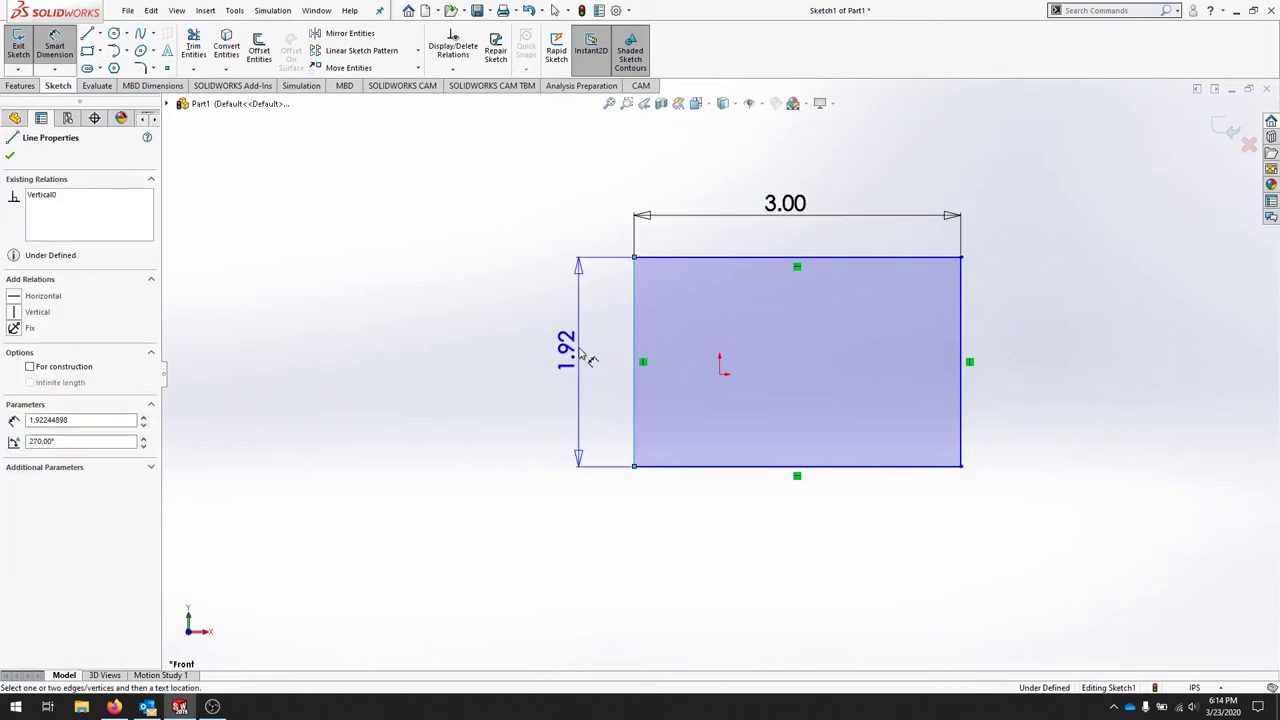
pyautogui.click(590, 360)
pyautogui.press('Return')
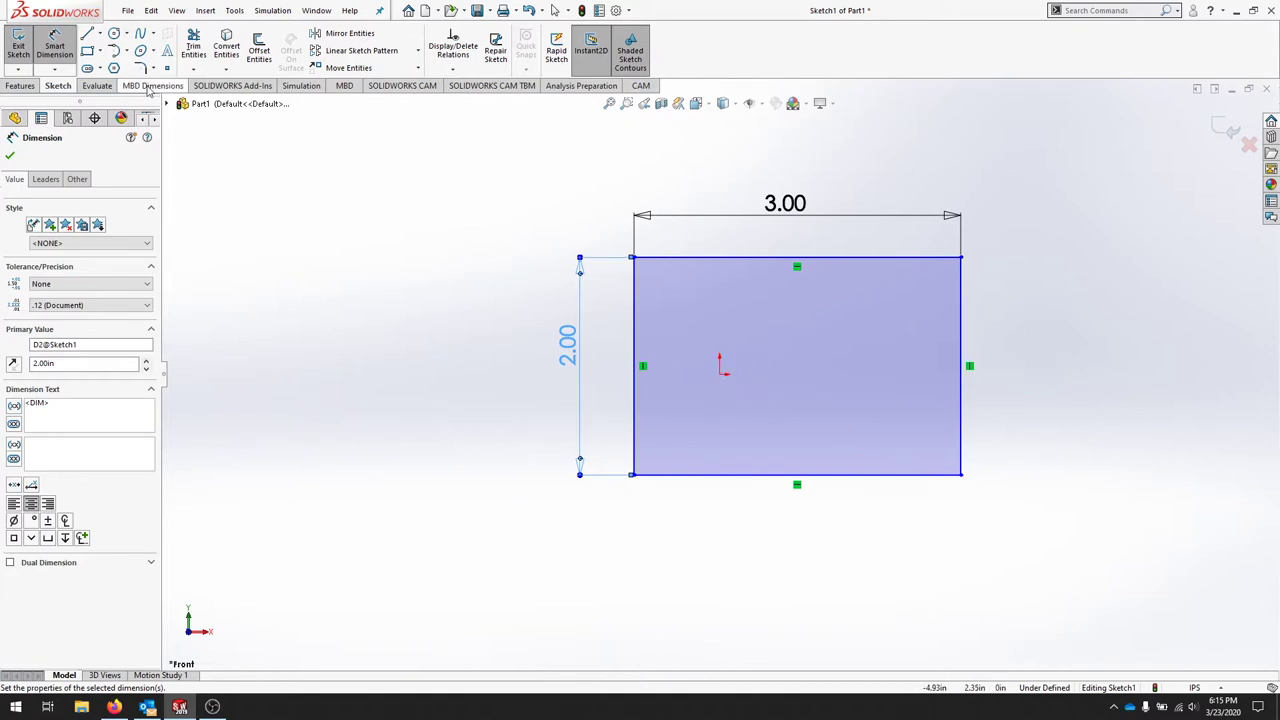
# Step: Dimension the rectangle's left edge to the origin as 1.5
pyautogui.press('Escape')
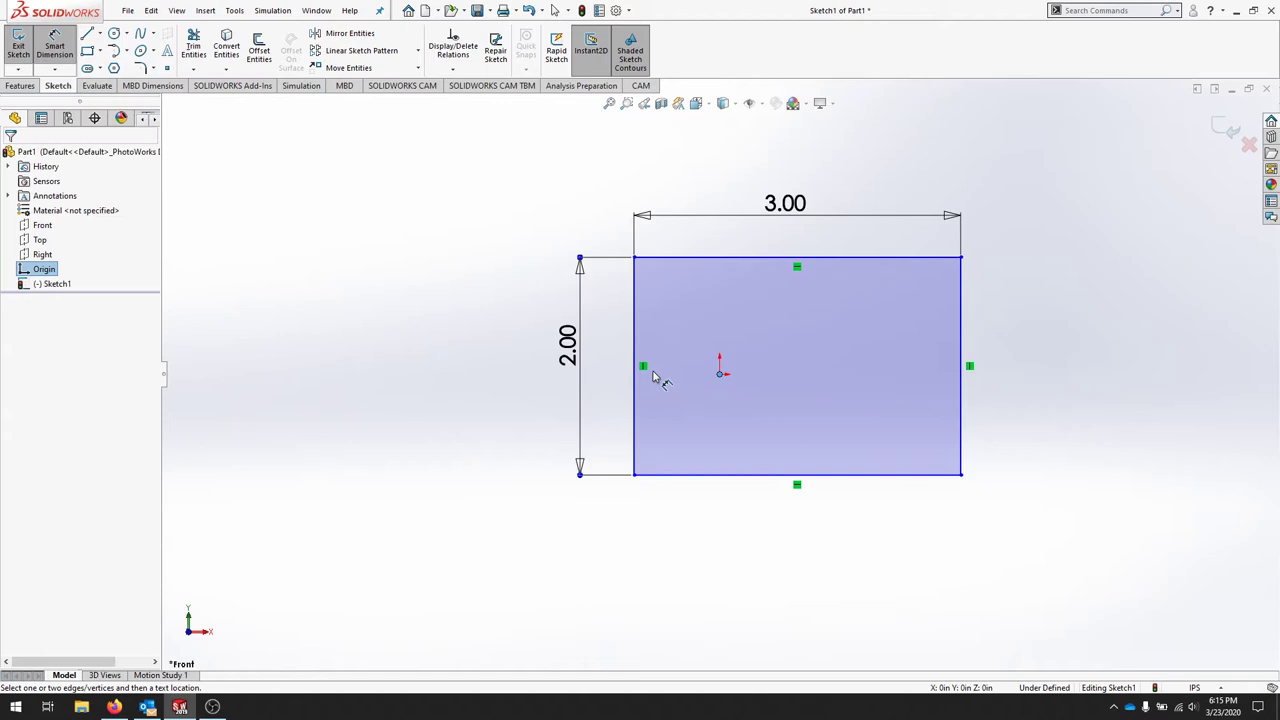
pyautogui.click(645, 345)
pyautogui.click(719, 372)
pyautogui.click(729, 323)
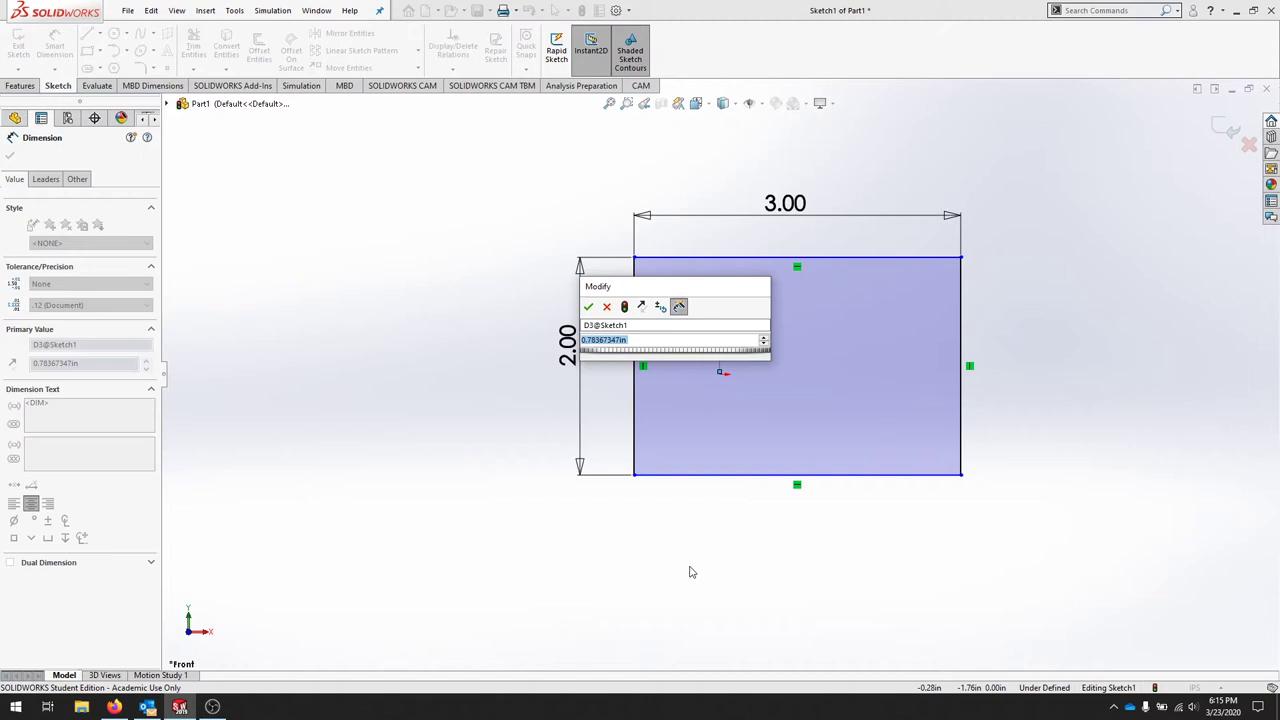
pyautogui.write('1.5')
pyautogui.press('Return')
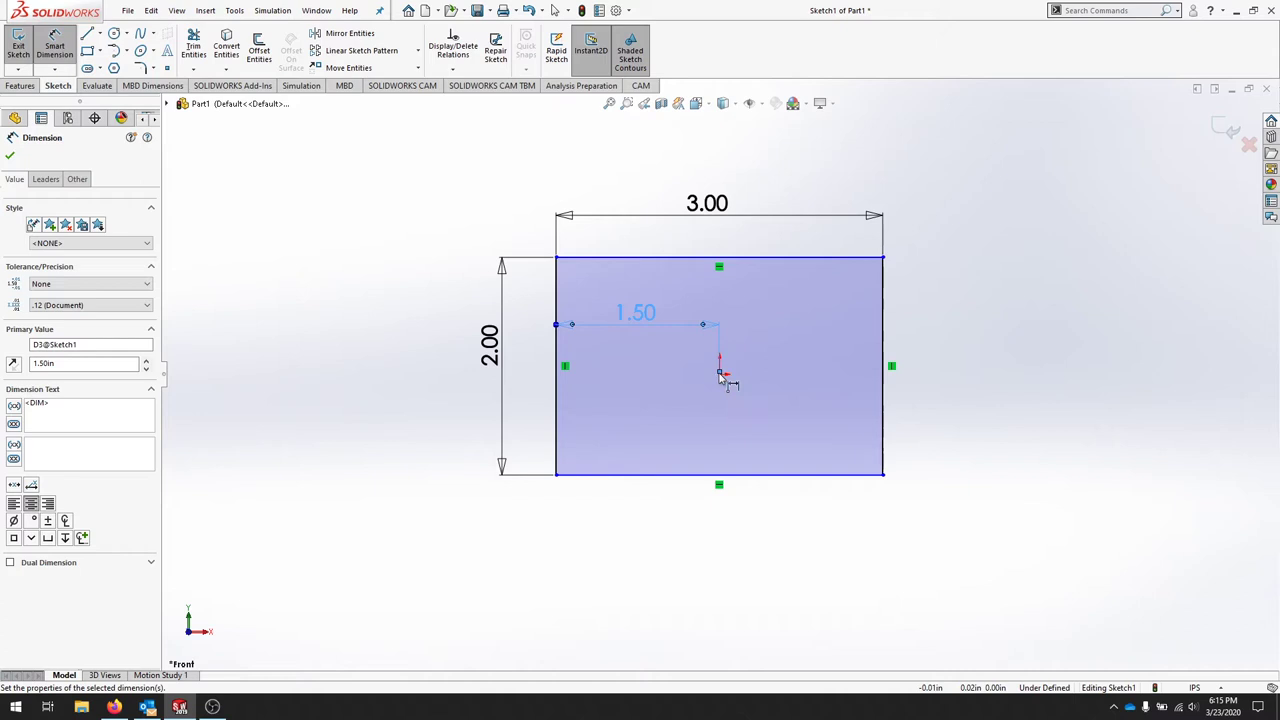
# Step: Dimension the top edge to the origin as 1
pyautogui.click(790, 380)
pyautogui.click(760, 268)
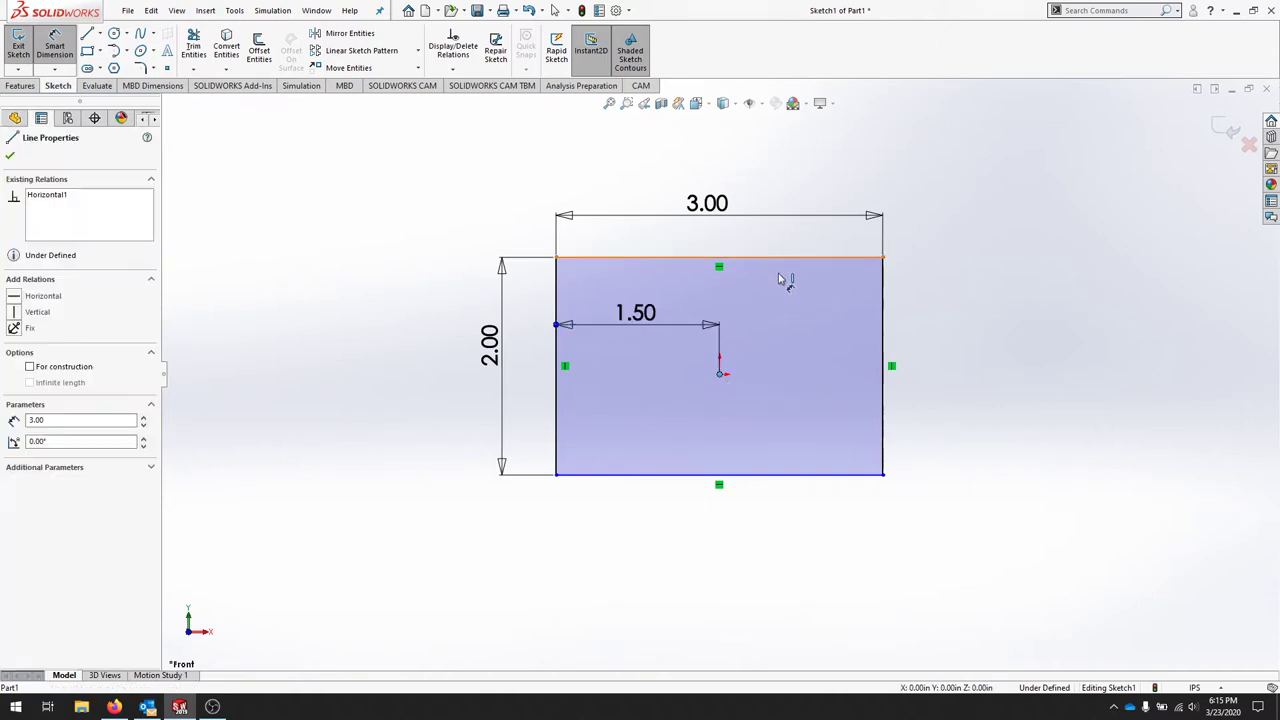
pyautogui.click(795, 330)
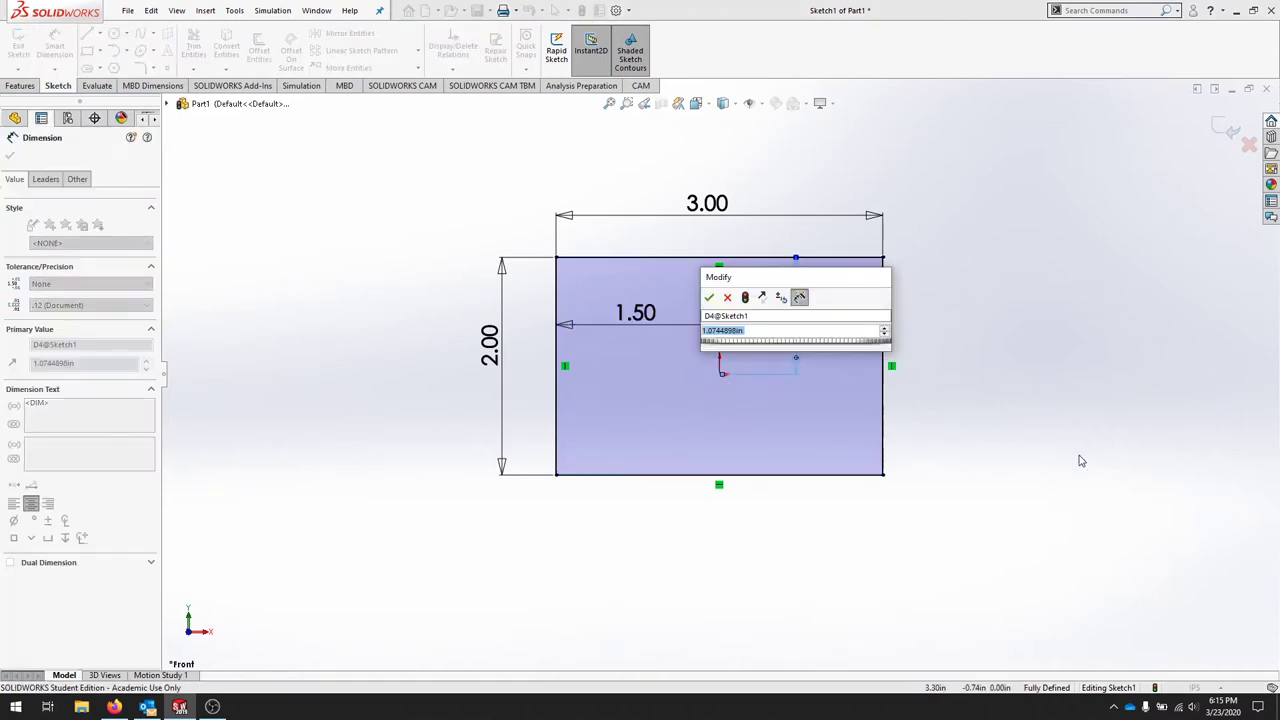
pyautogui.write('1')
pyautogui.press('Return')
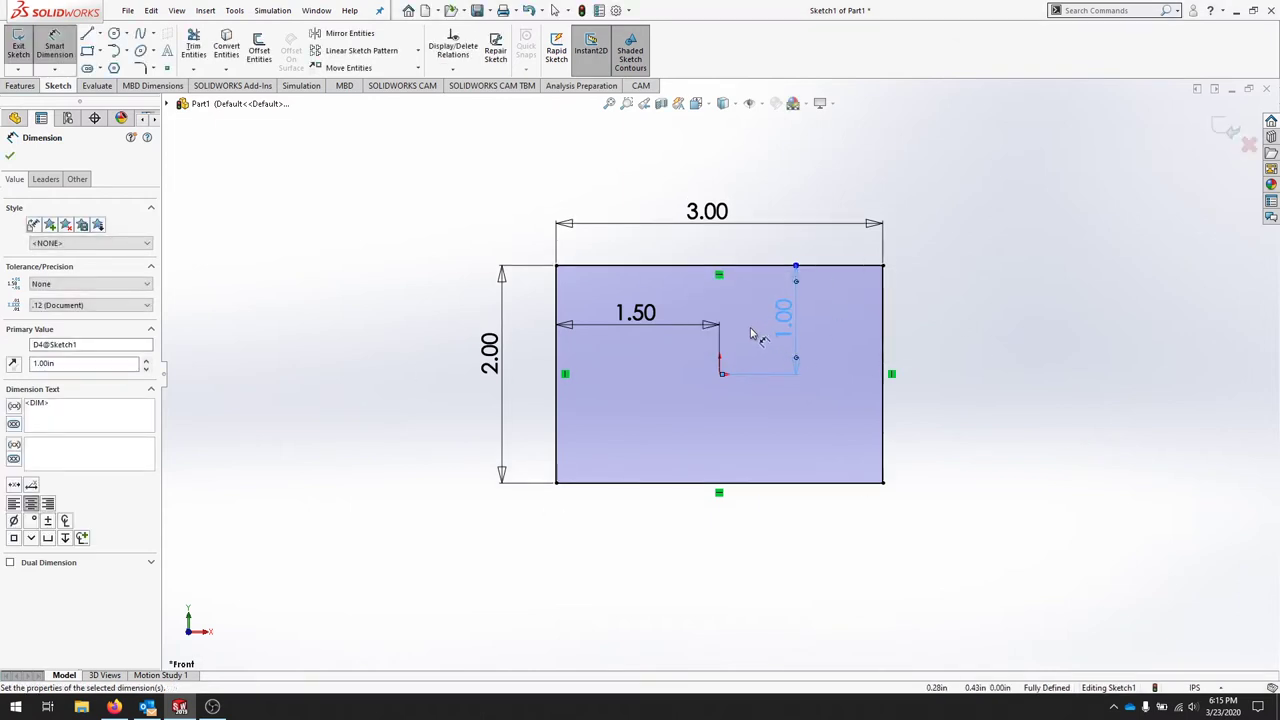
# Step: Draw a circle centred on the origin and give it a 1.00 diameter
pyautogui.click(113, 33)
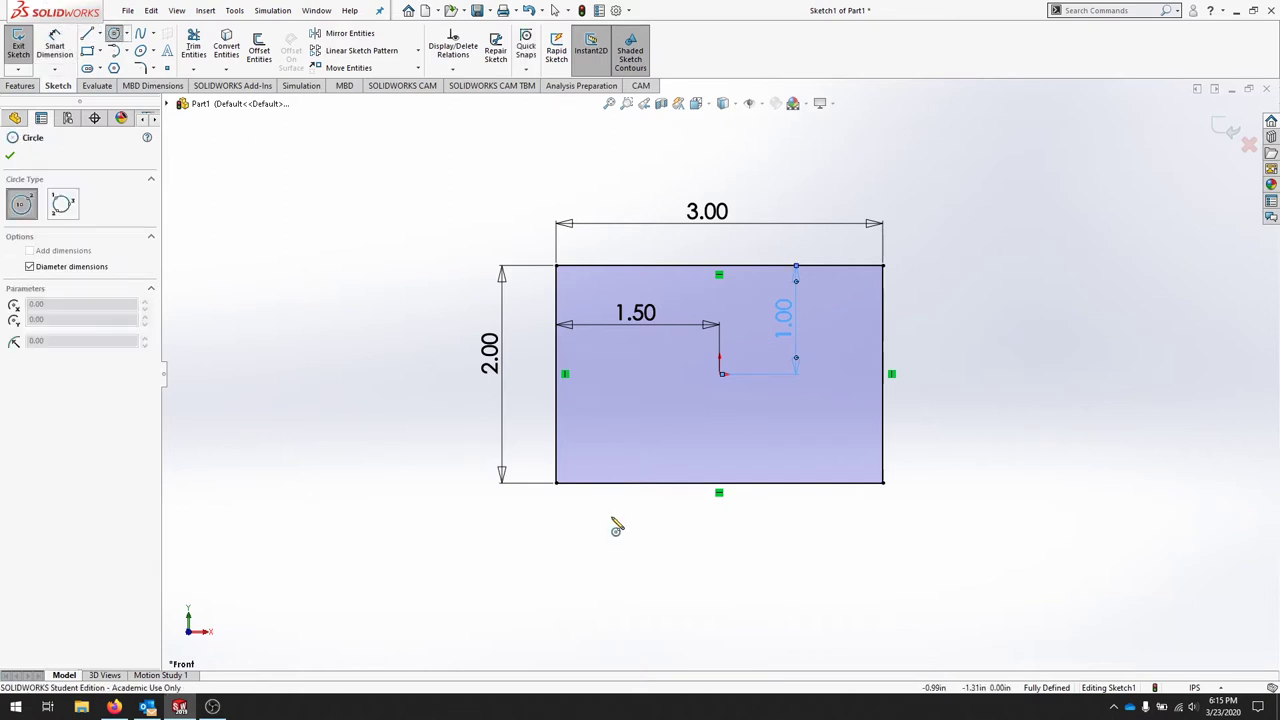
pyautogui.click(722, 373)
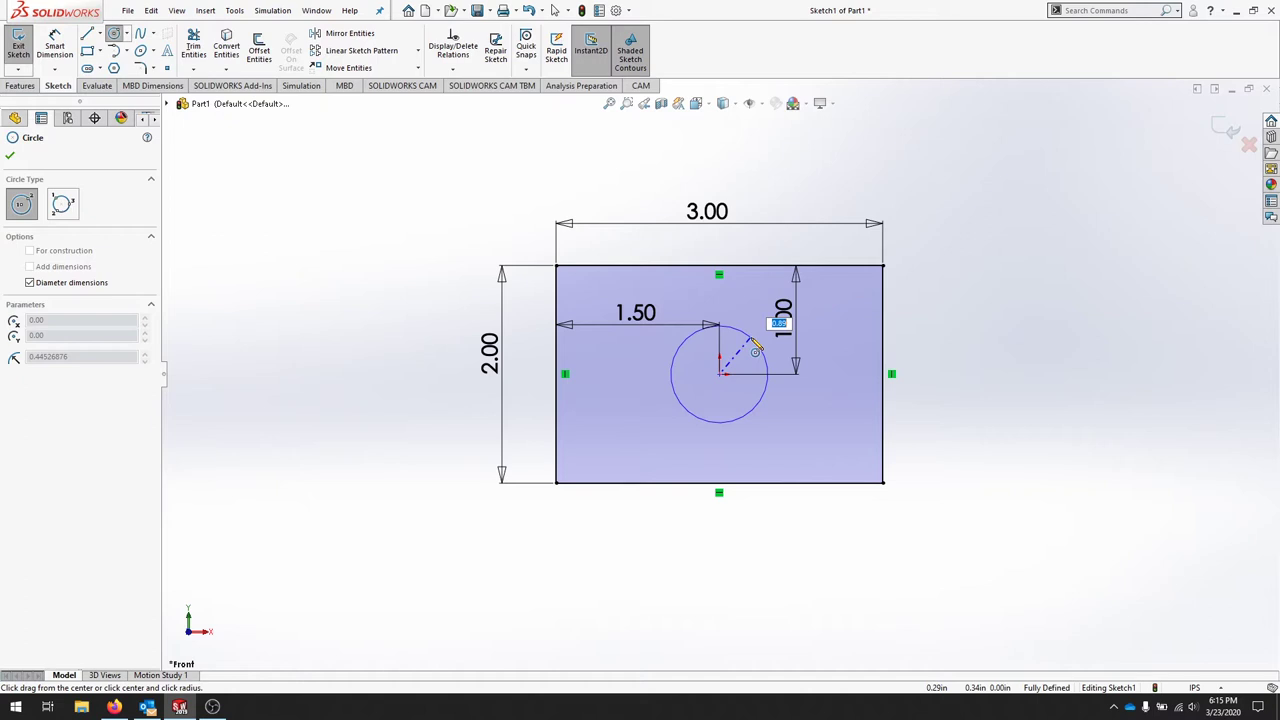
pyautogui.click(755, 345)
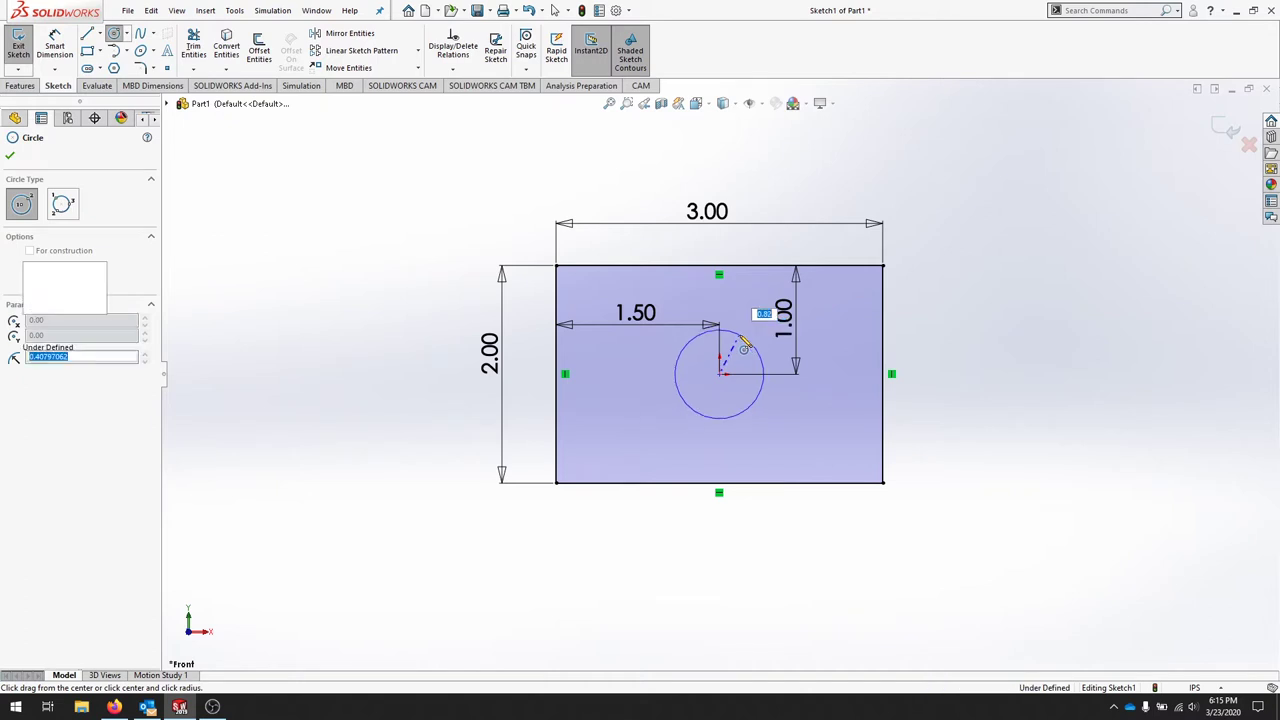
pyautogui.click(54, 45)
pyautogui.click(762, 407)
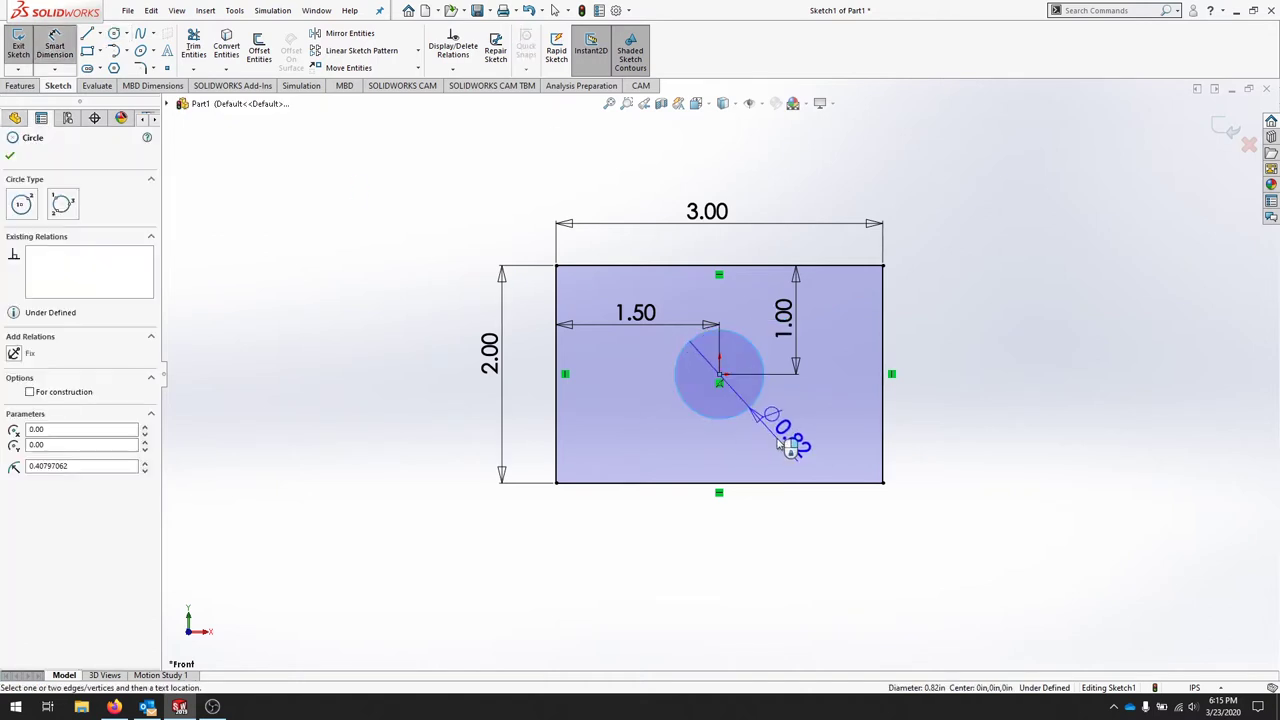
pyautogui.click(860, 456)
pyautogui.write('1')
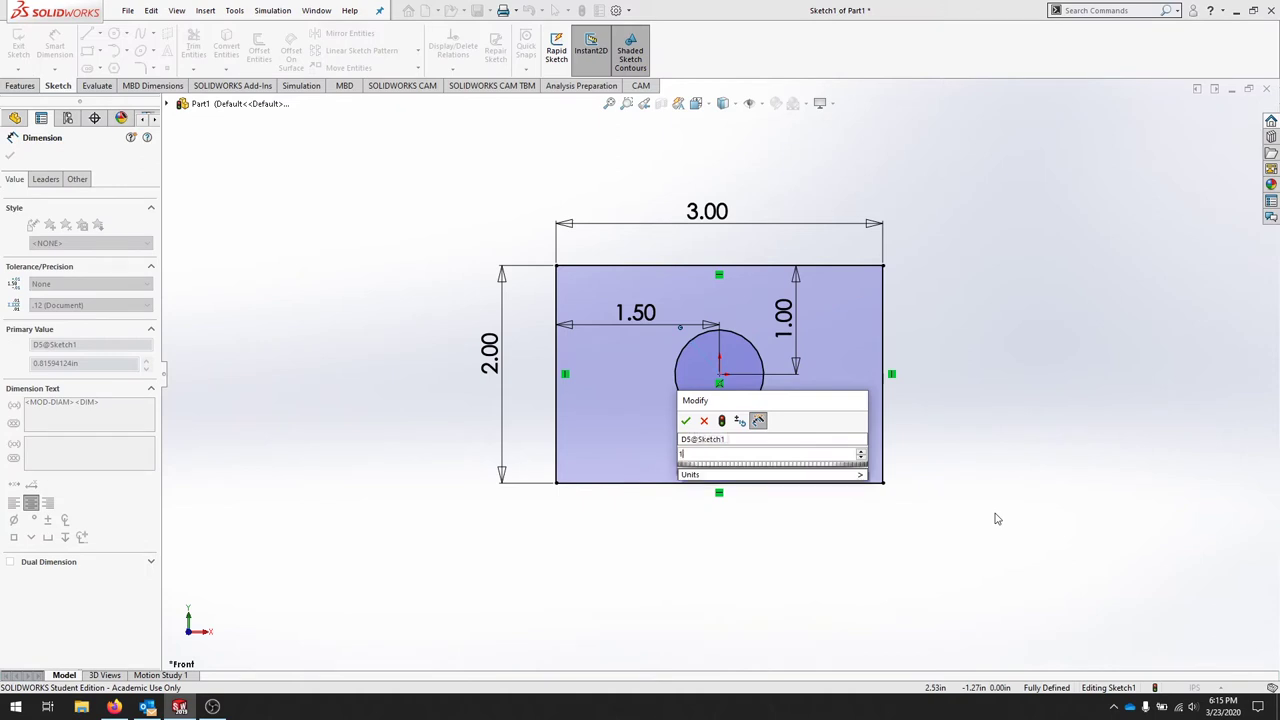
pyautogui.press('Return')
pyautogui.press('Escape')
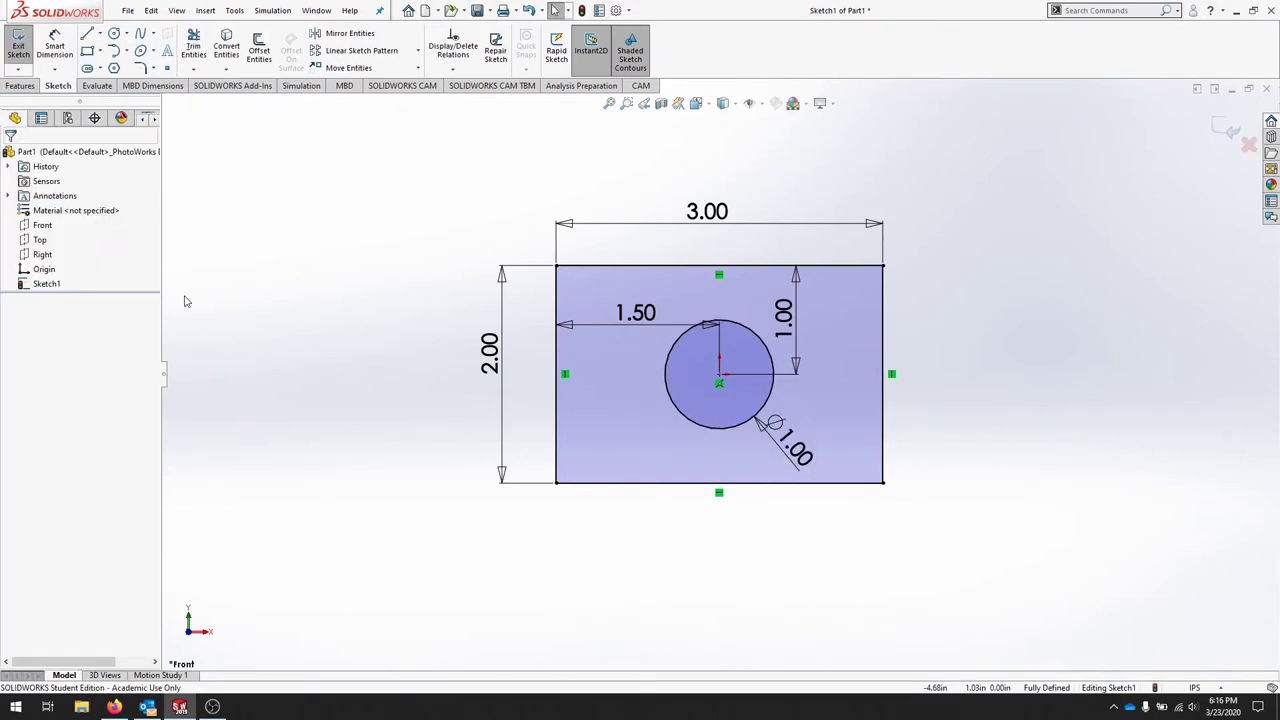
# Step: Change the rectangle width from 3 to 5 and the height from 2 to 3
pyautogui.doubleClick(730, 222)
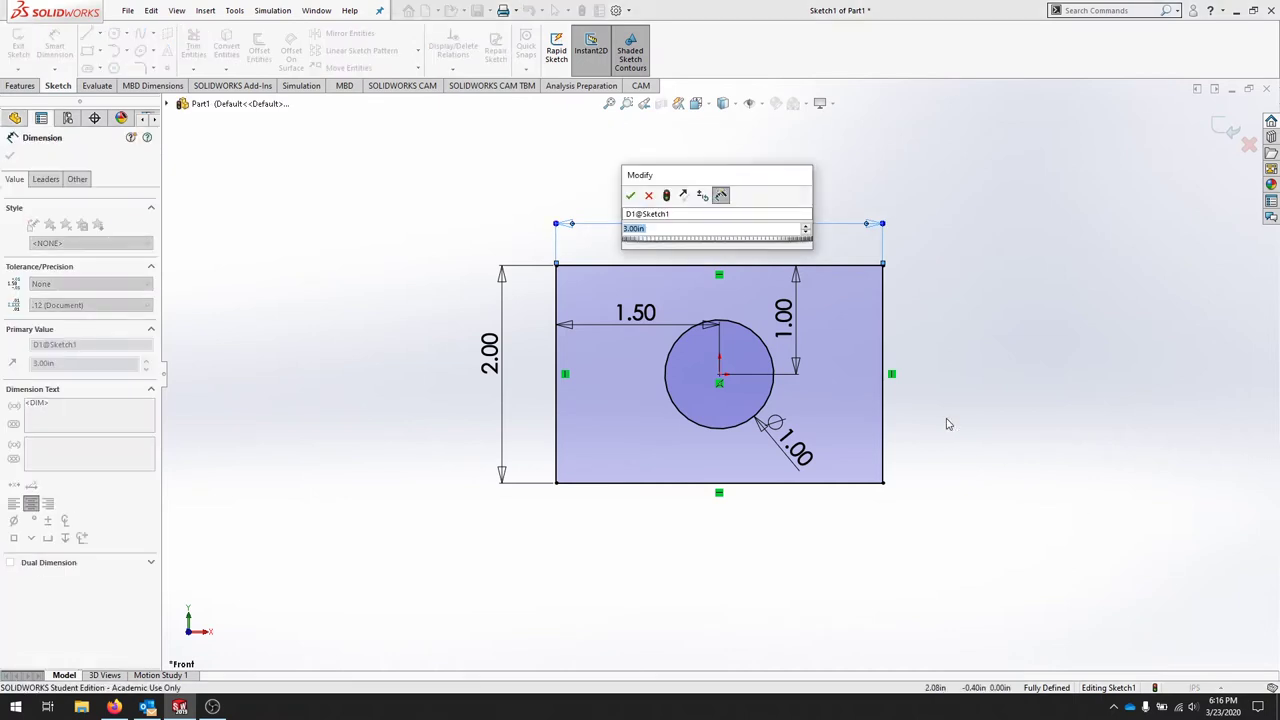
pyautogui.write('5')
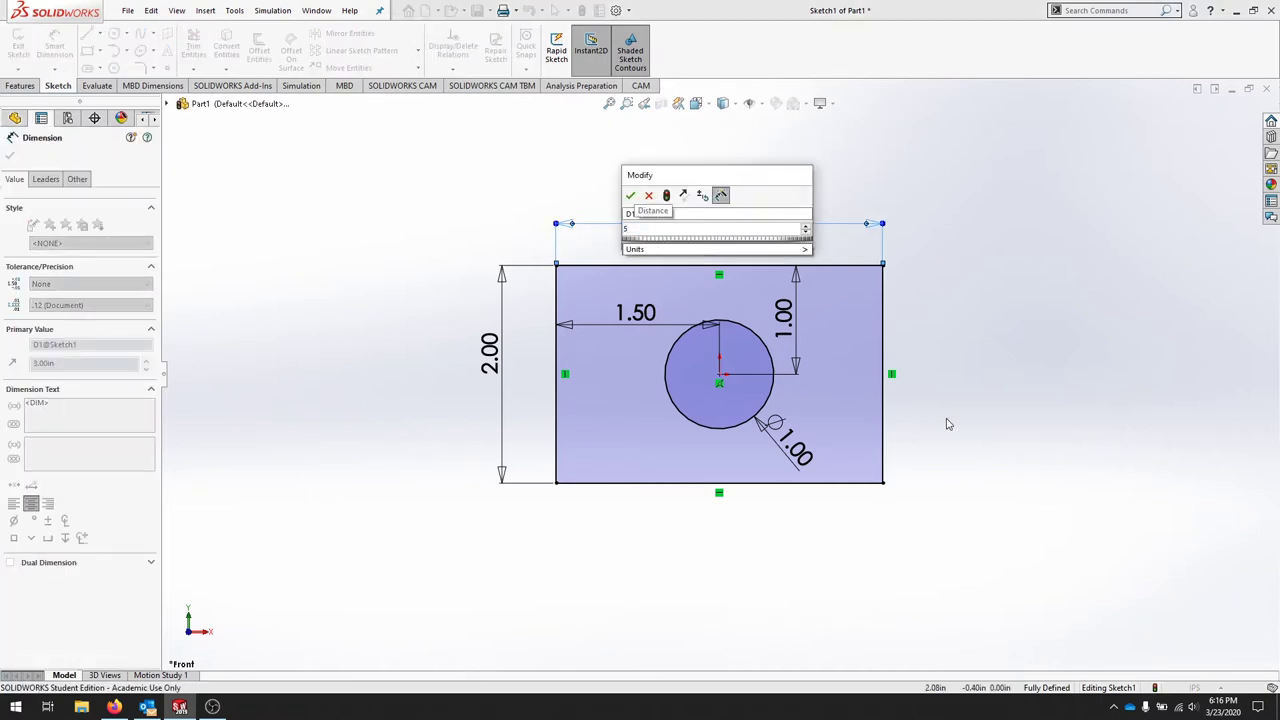
pyautogui.press('Return')
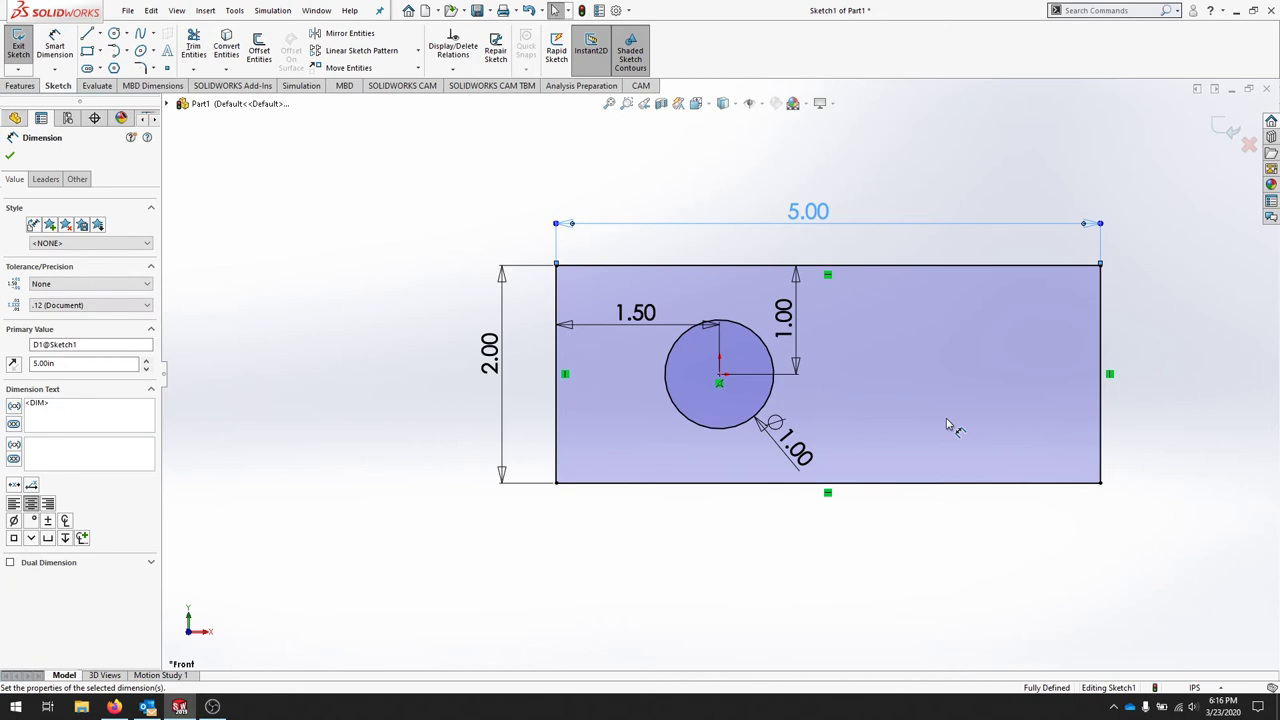
pyautogui.click(490, 352)
pyautogui.doubleClick(490, 352)
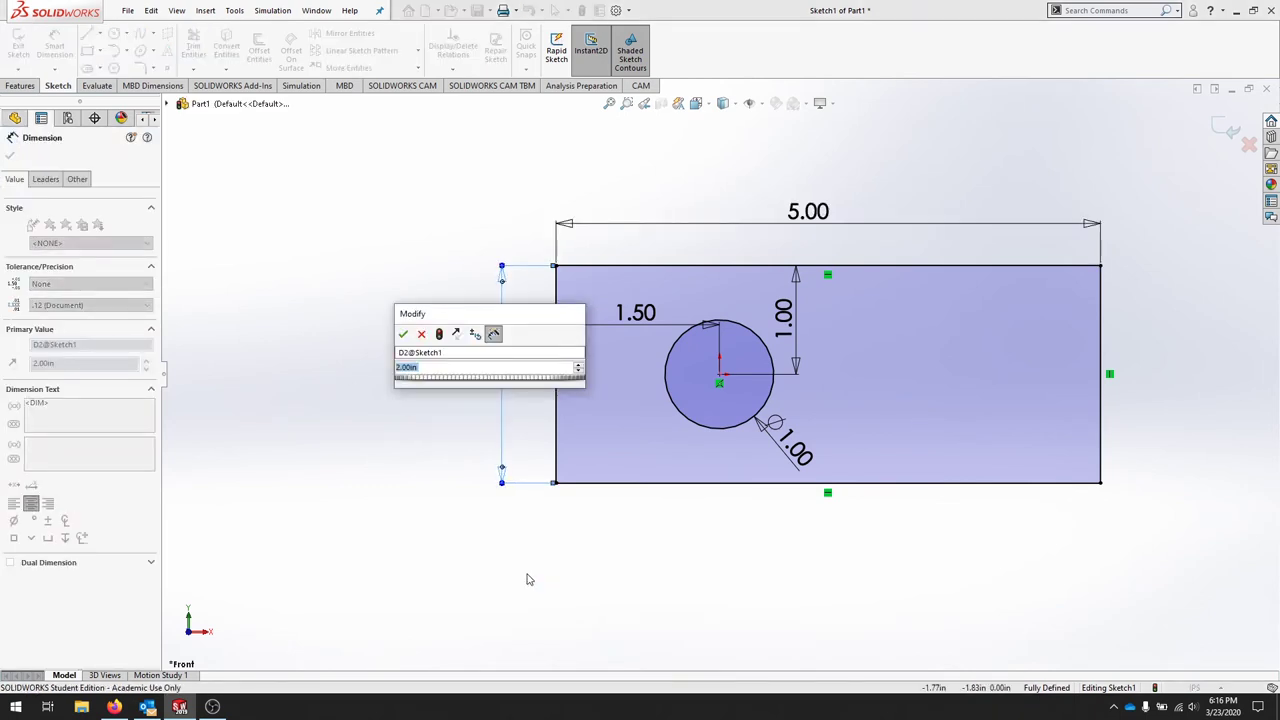
pyautogui.write('3')
pyautogui.press('Return')
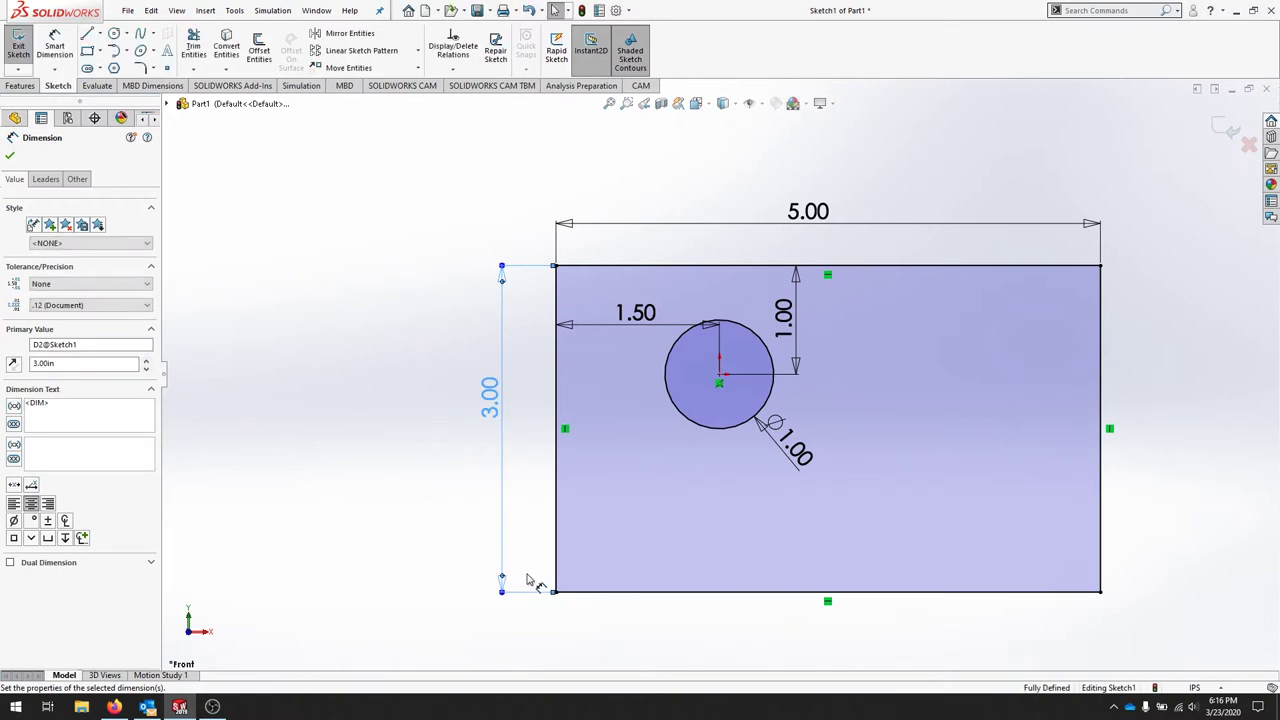
pyautogui.click(376, 382)
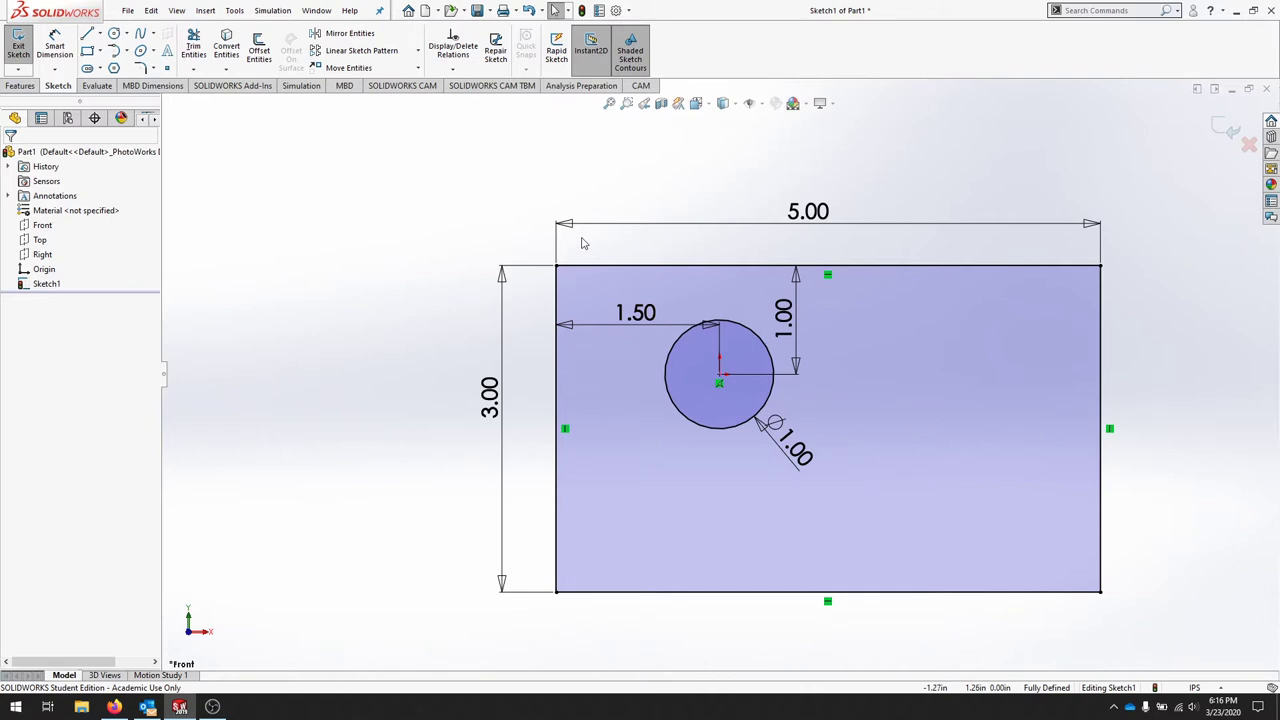
# Step: Open the Equations manager from Tools and switch views to list dimensions D1–D5@Sketch1
pyautogui.click(236, 11)
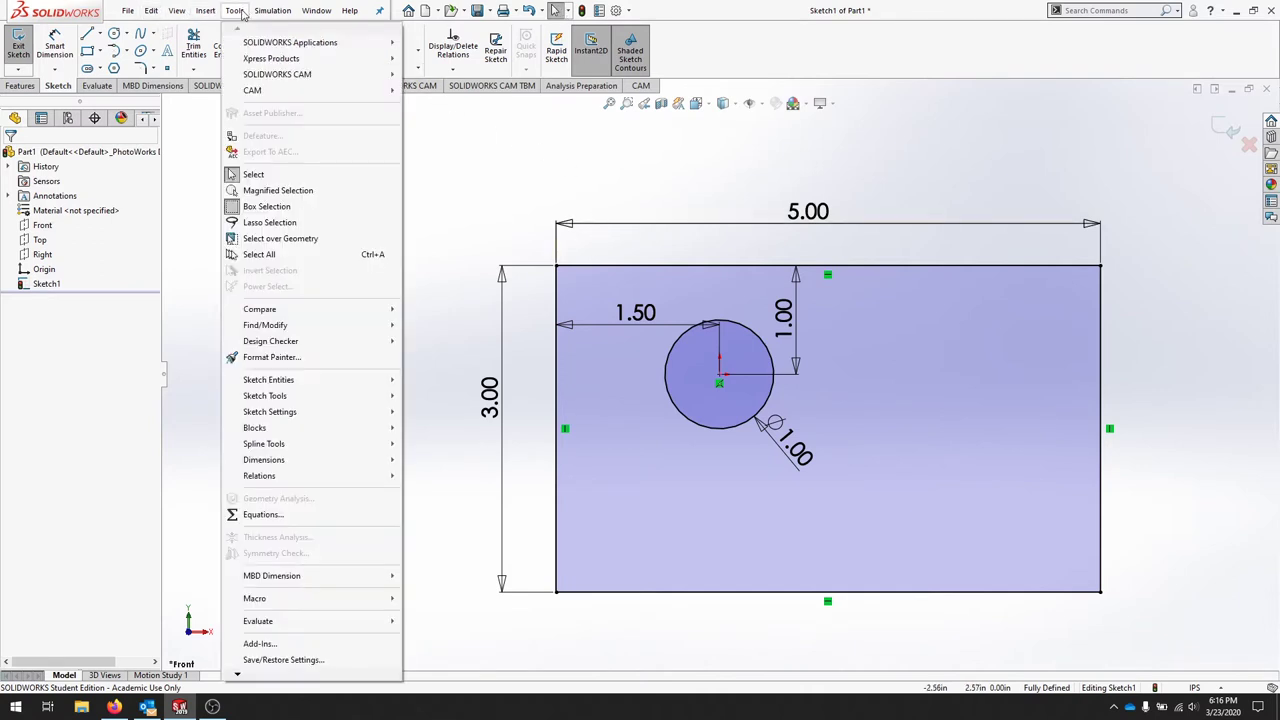
pyautogui.click(302, 514)
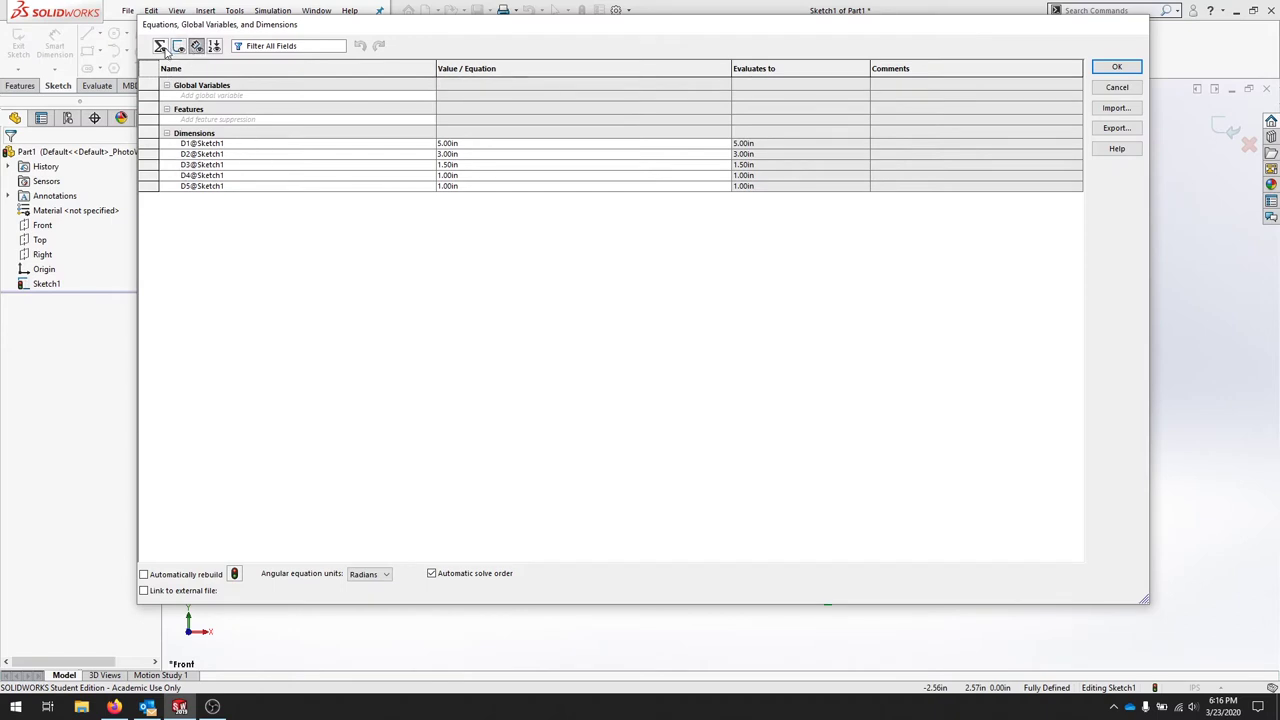
pyautogui.click(167, 46)
pyautogui.click(178, 46)
pyautogui.click(196, 46)
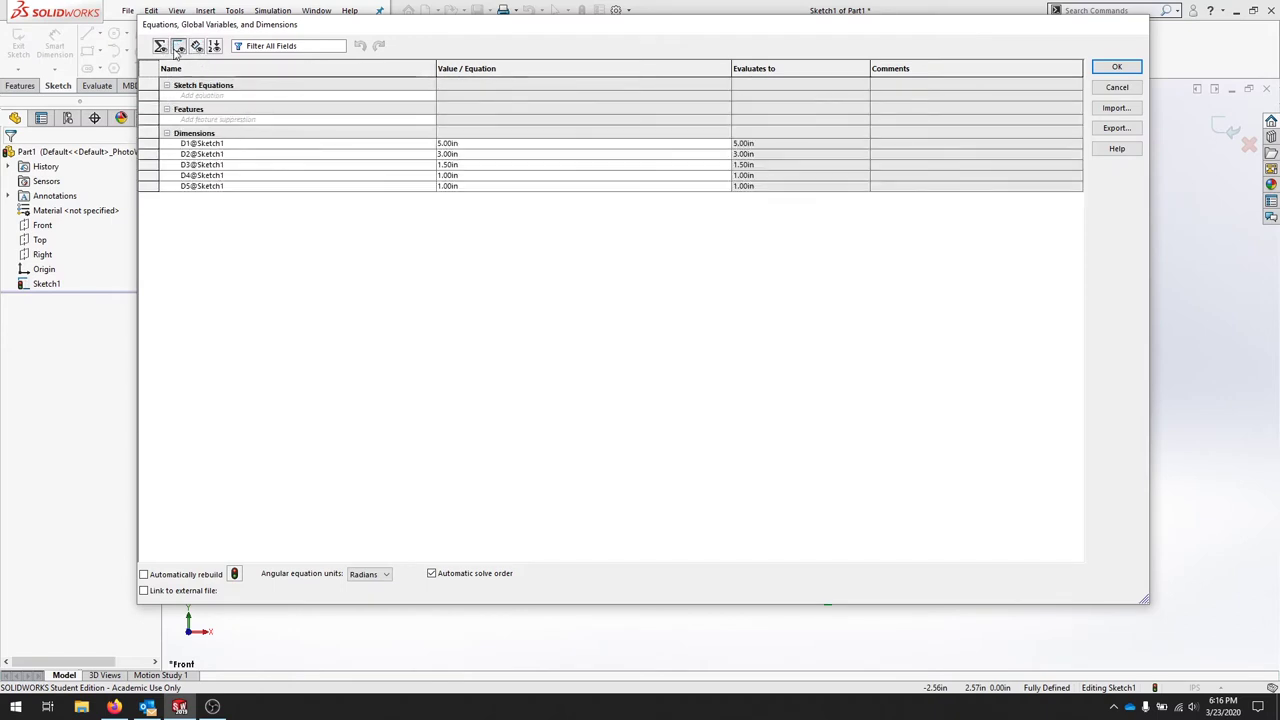
pyautogui.click(160, 46)
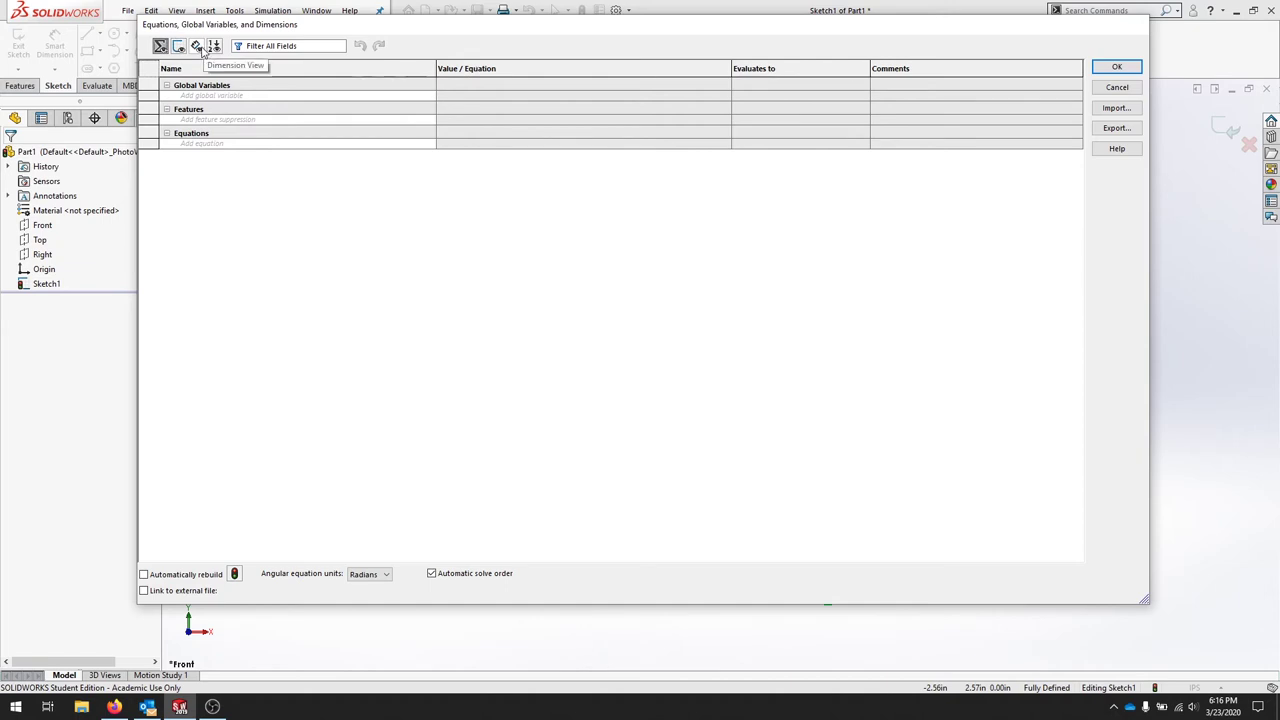
pyautogui.click(197, 47)
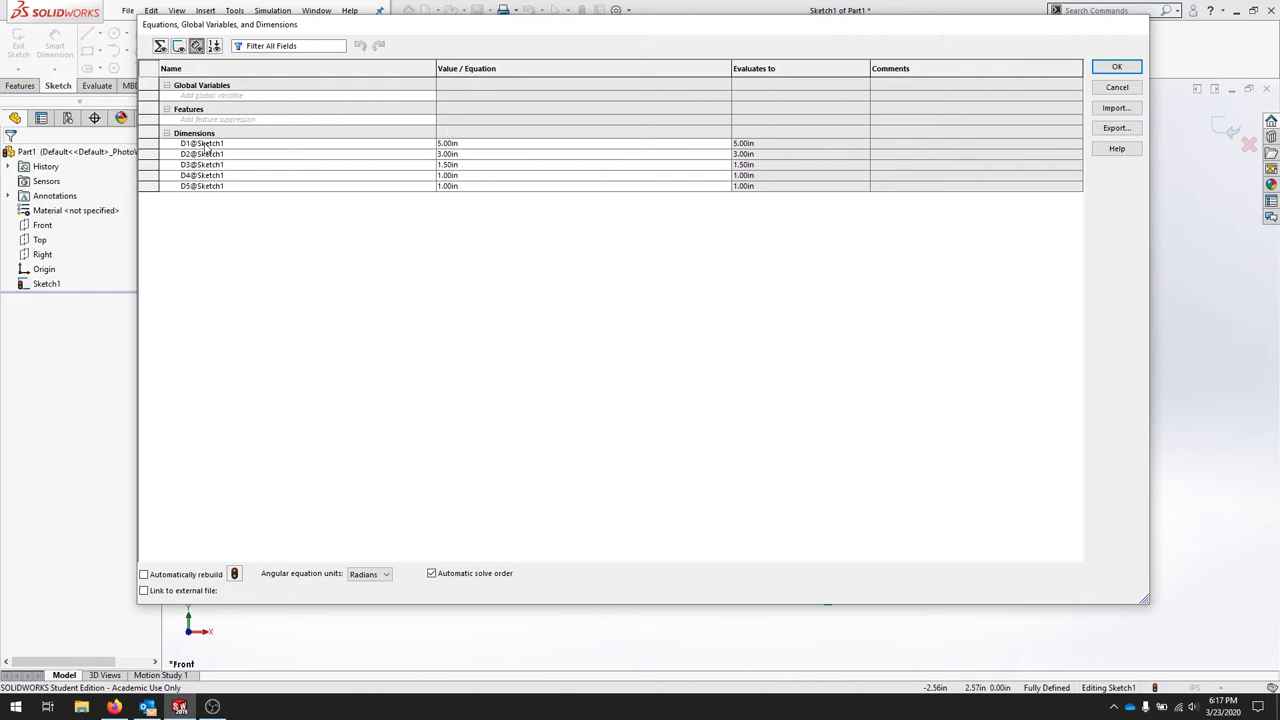
# Step: Move the Equations window aside and back, then cancel it without changes
pyautogui.moveTo(549, 34)
pyautogui.mouseDown()
pyautogui.moveTo(794, 420)
pyautogui.moveTo(840, 370)
pyautogui.mouseUp()
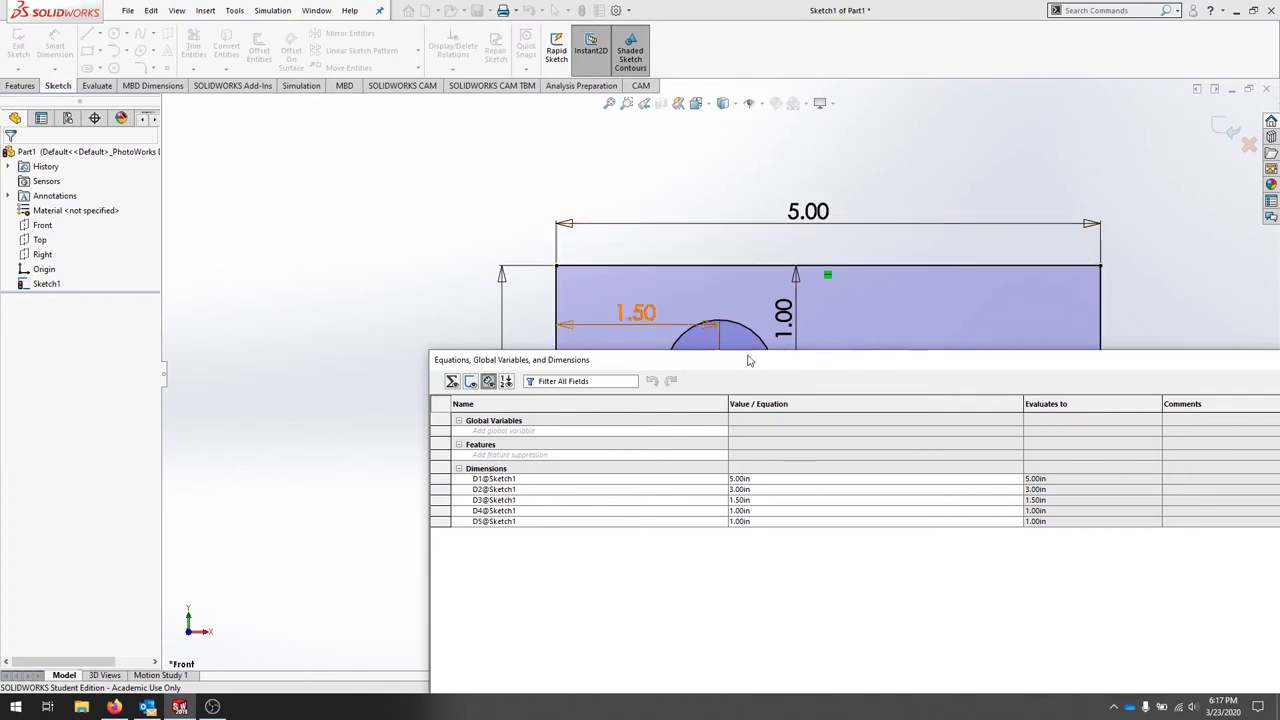
pyautogui.moveTo(749, 360)
pyautogui.mouseDown()
pyautogui.moveTo(505, 262)
pyautogui.moveTo(320, 232)
pyautogui.mouseUp()
pyautogui.click(1046, 306)
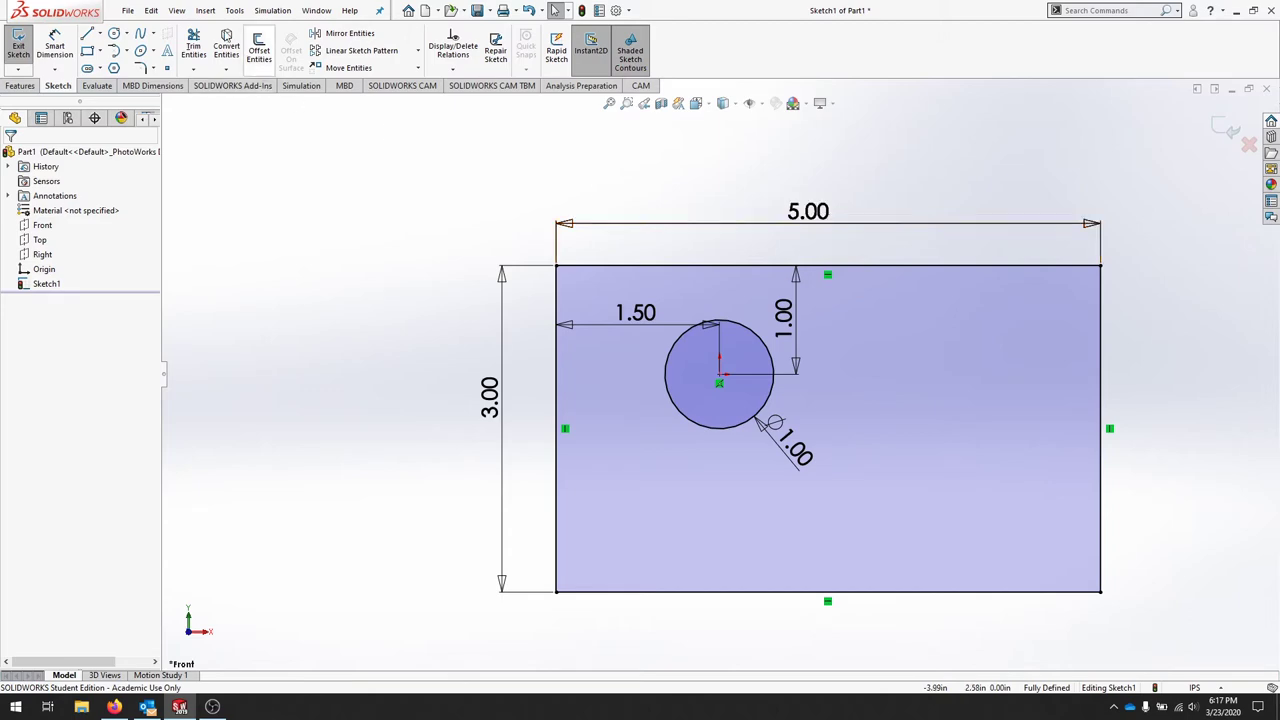
pyautogui.click(234, 10)
# Step: Set D3@Sketch1 to the equation "D1@Sketch1"/2 so the hole sits 2.50 from the edge
pyautogui.click(296, 516)
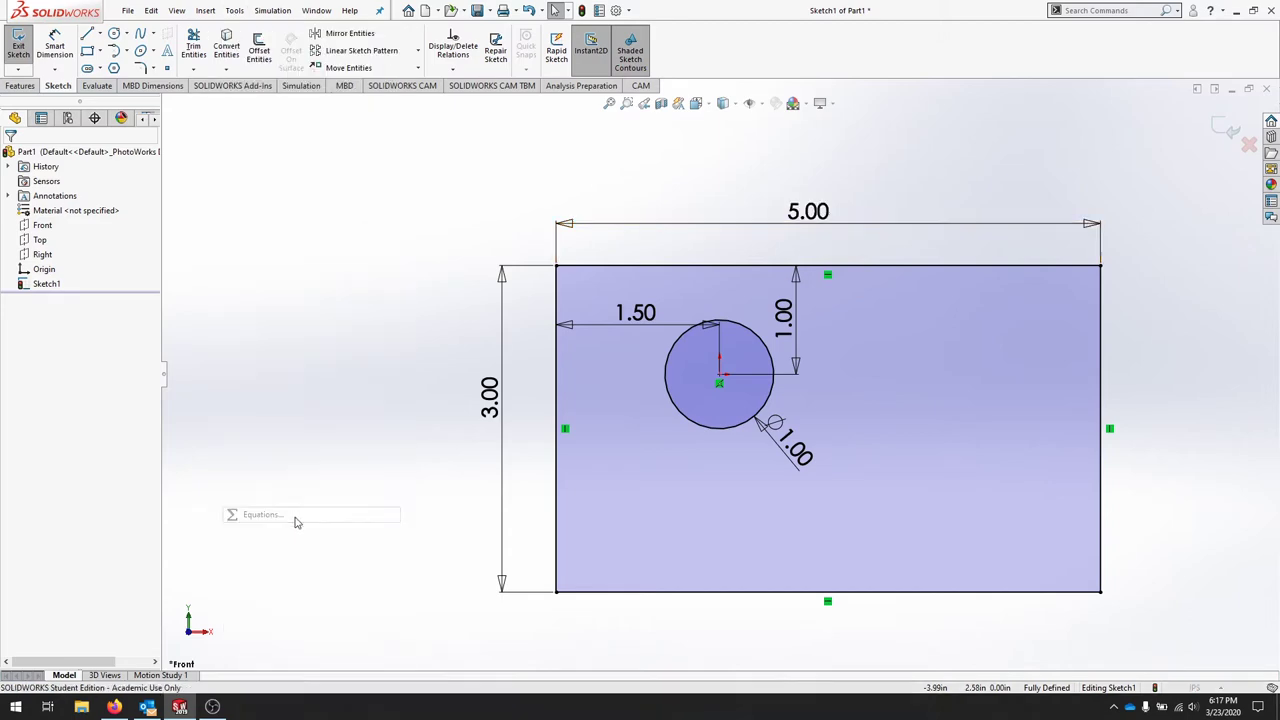
pyautogui.moveTo(515, 244)
pyautogui.mouseDown()
pyautogui.moveTo(826, 429)
pyautogui.moveTo(837, 677)
pyautogui.moveTo(826, 550)
pyautogui.mouseUp()
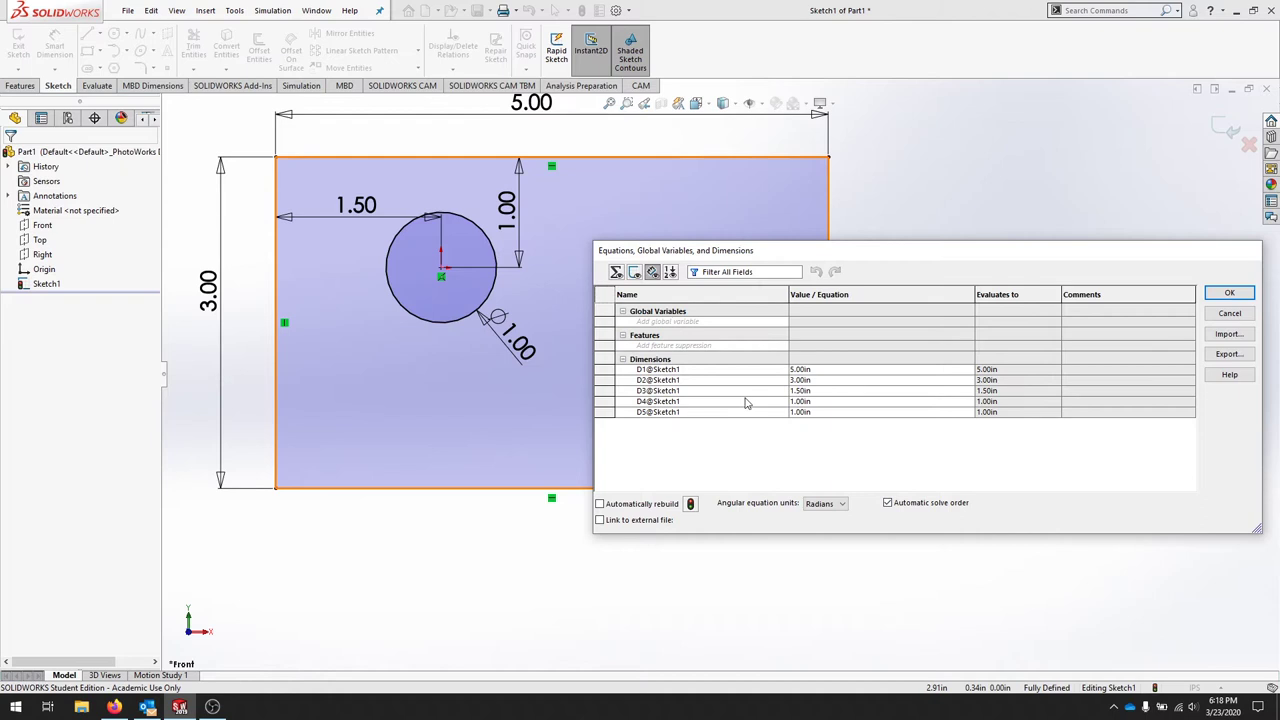
pyautogui.click(820, 391)
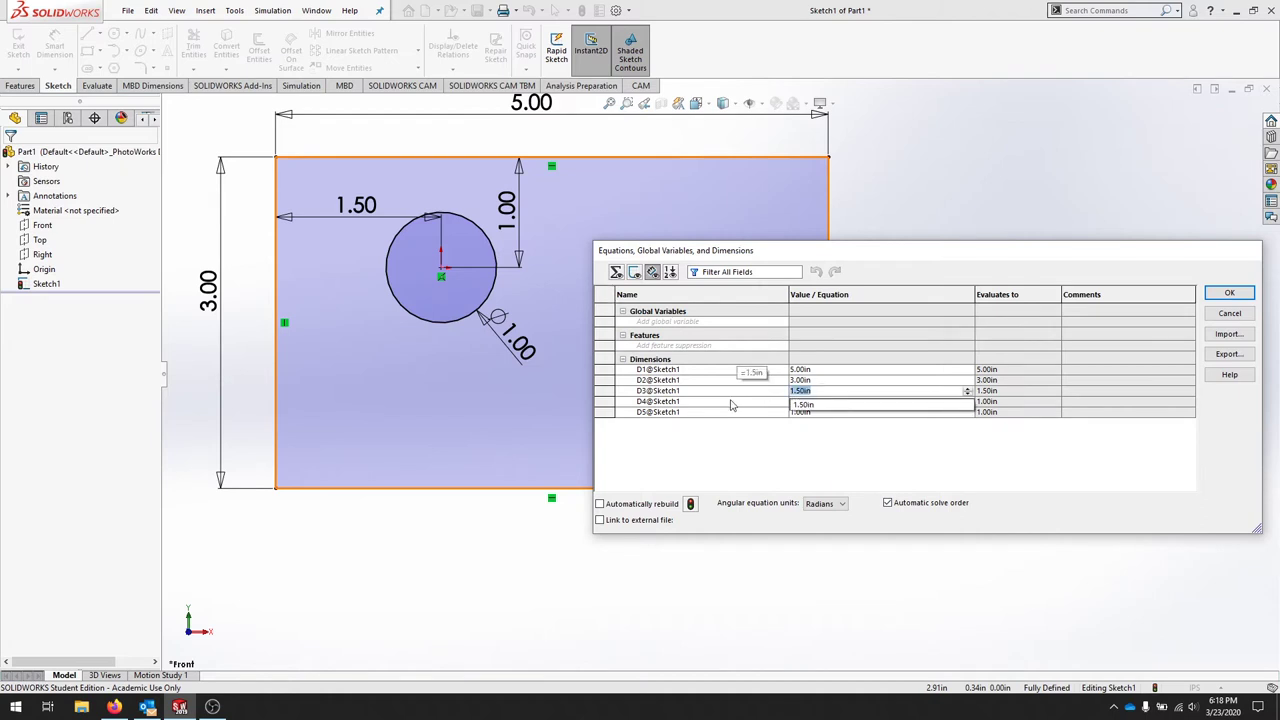
pyautogui.write('=')
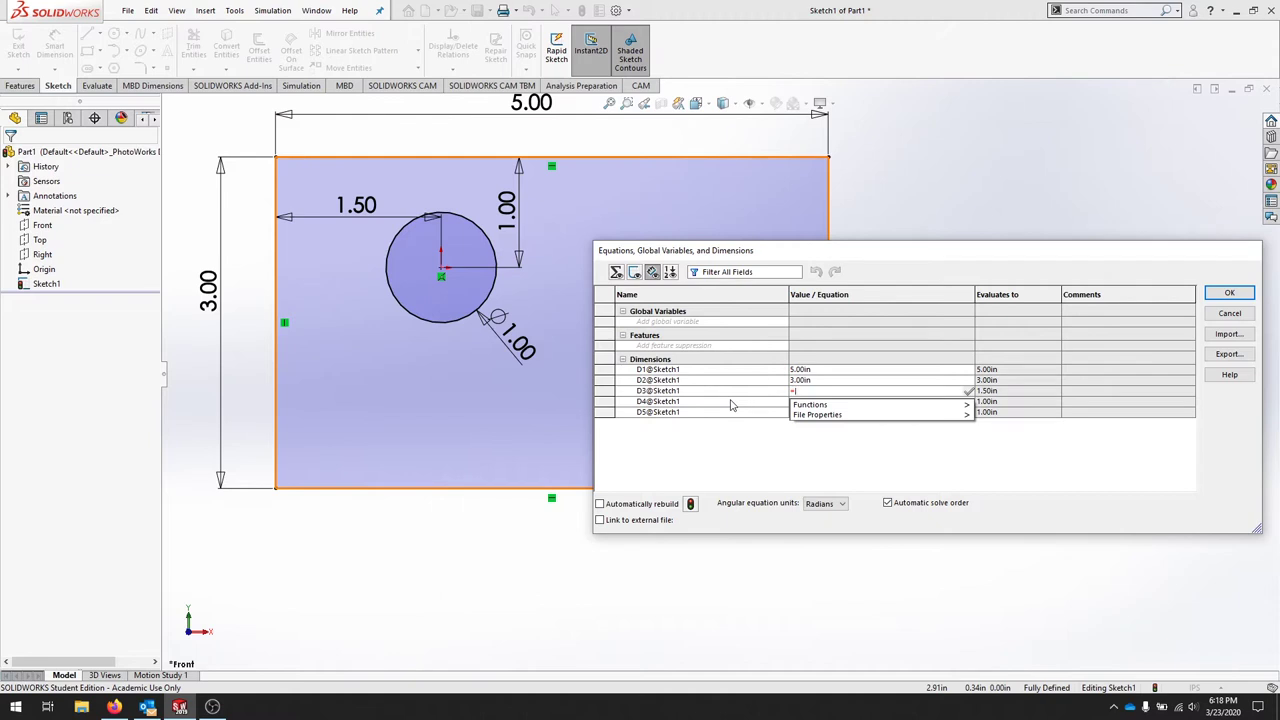
pyautogui.click(663, 375)
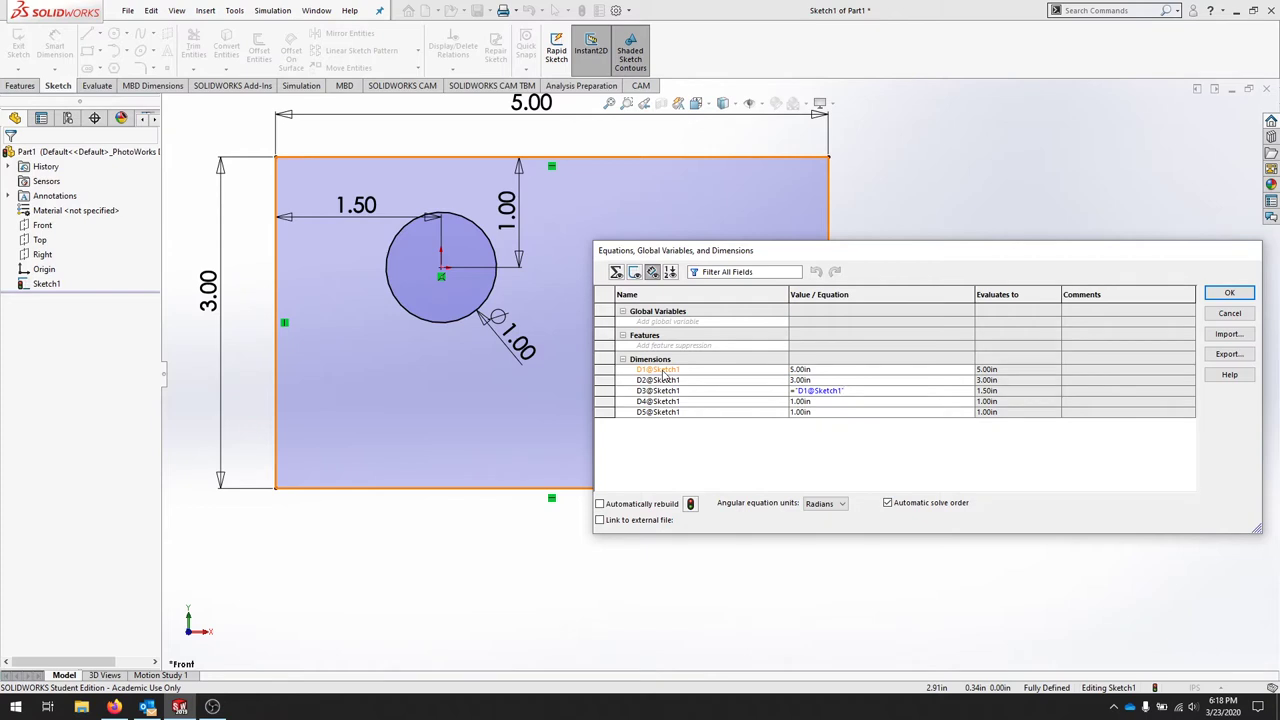
pyautogui.write('/2')
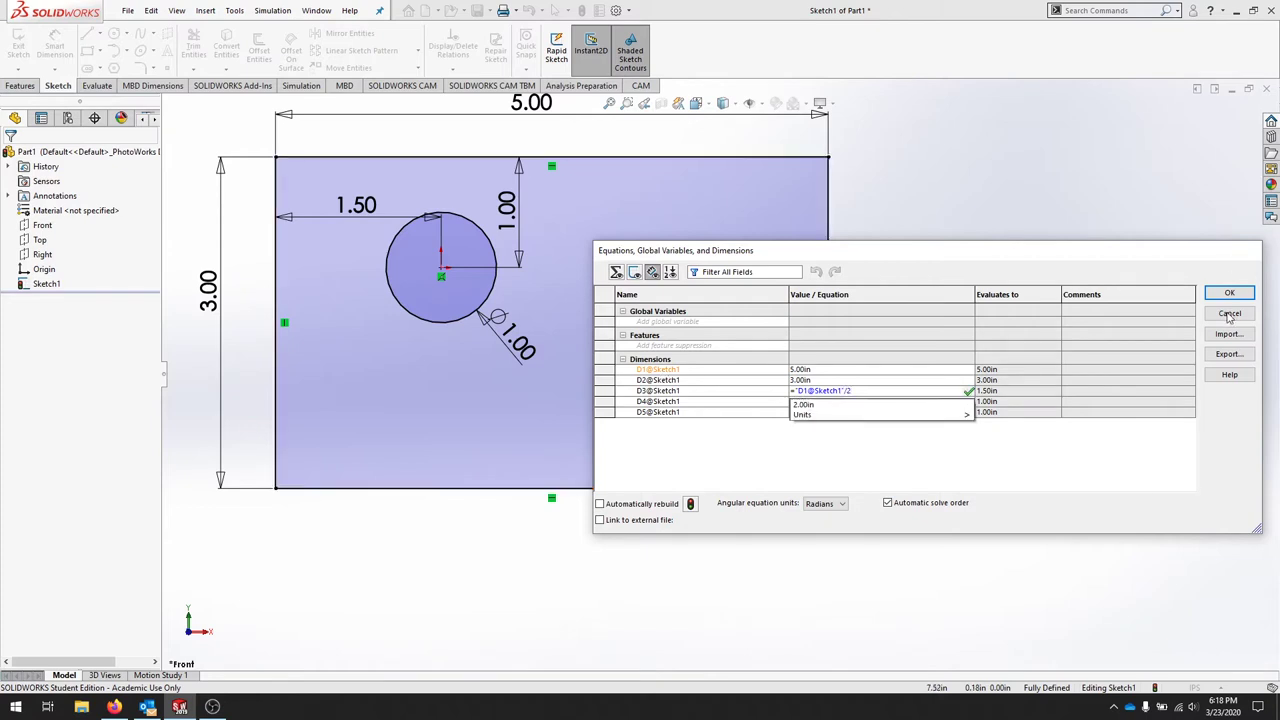
pyautogui.click(967, 393)
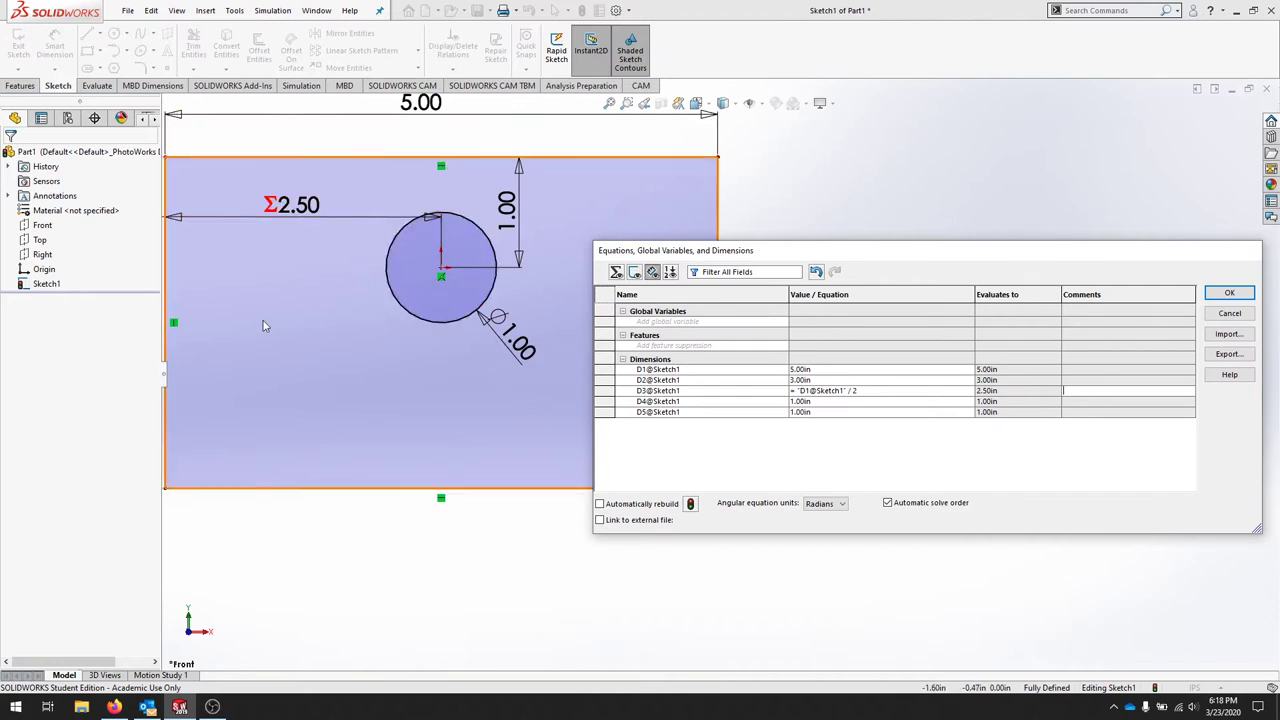
# Step: Accept the D3 equation and fit the whole sketch in view
pyautogui.click(1229, 293)
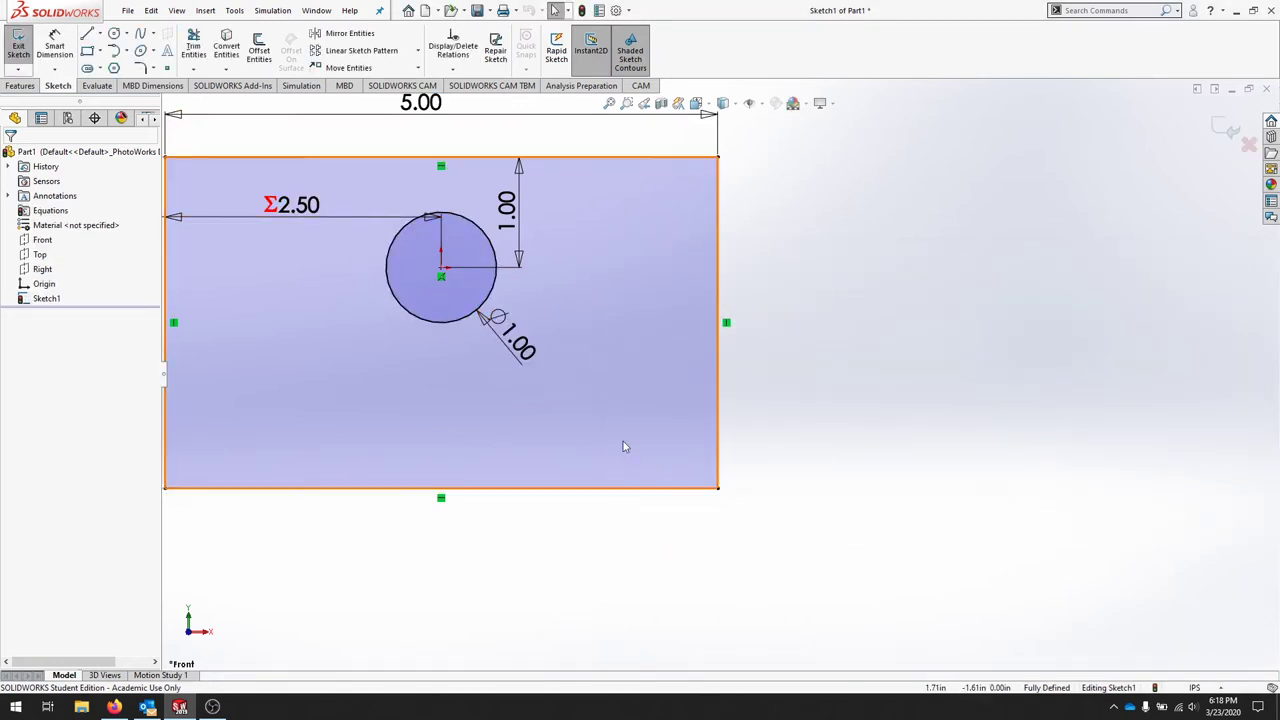
pyautogui.keyDown('shift'); pyautogui.moveTo(623, 446); pyautogui.dragTo(879, 443, button='middle'); pyautogui.keyUp('shift')
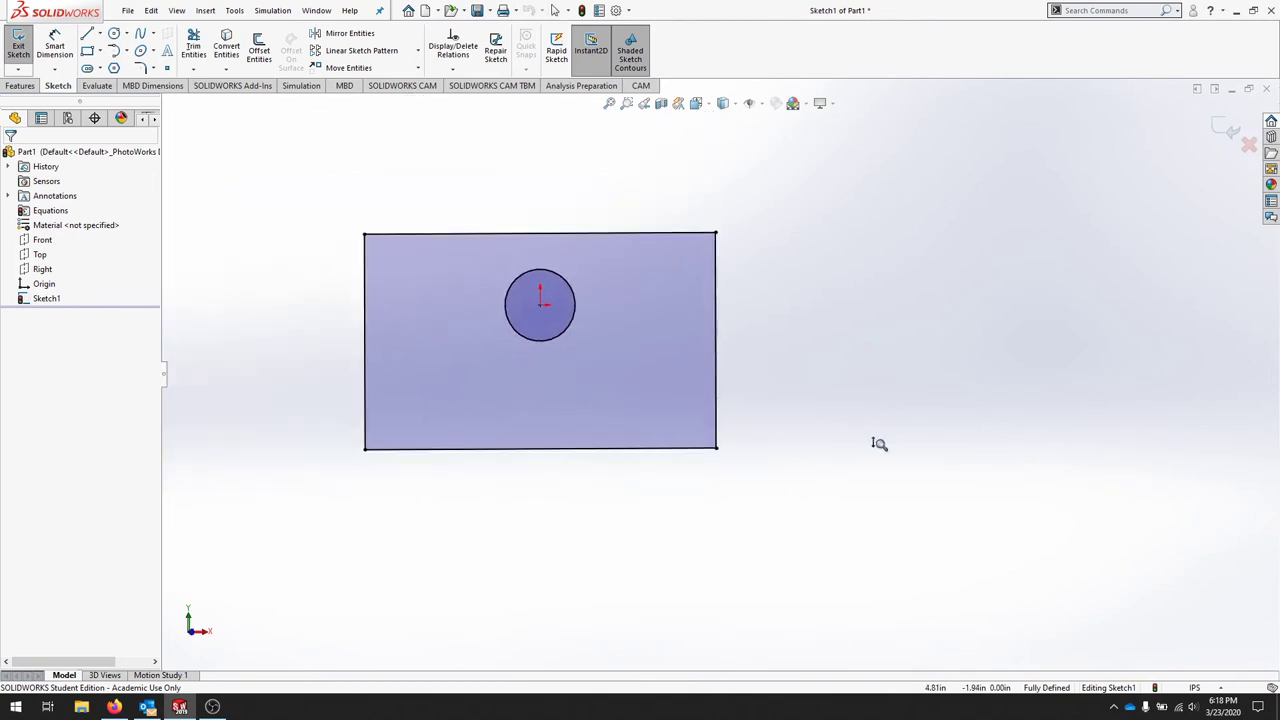
pyautogui.click(586, 412)
pyautogui.hotkey('ctrl', '1')
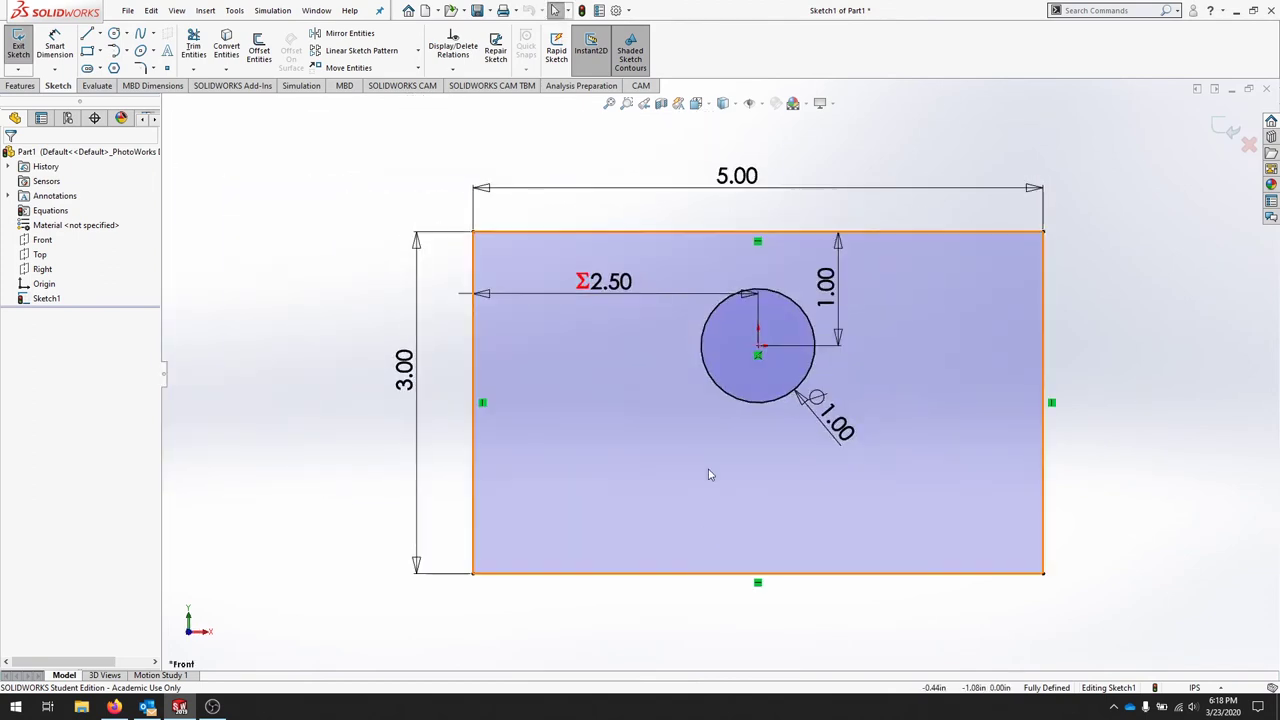
# Step: Drive the vertical 1.00 distance D4 with "D2@Sketch1"/2, making it 1.50
pyautogui.doubleClick(828, 290)
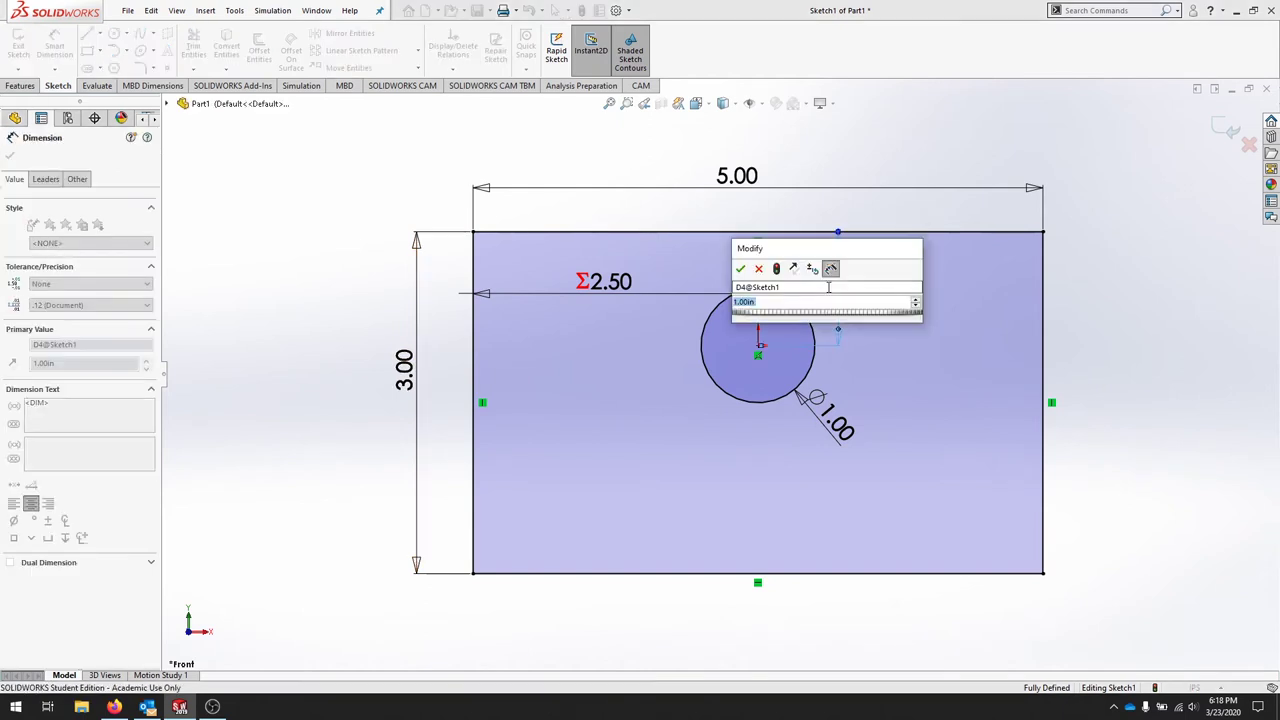
pyautogui.write('=')
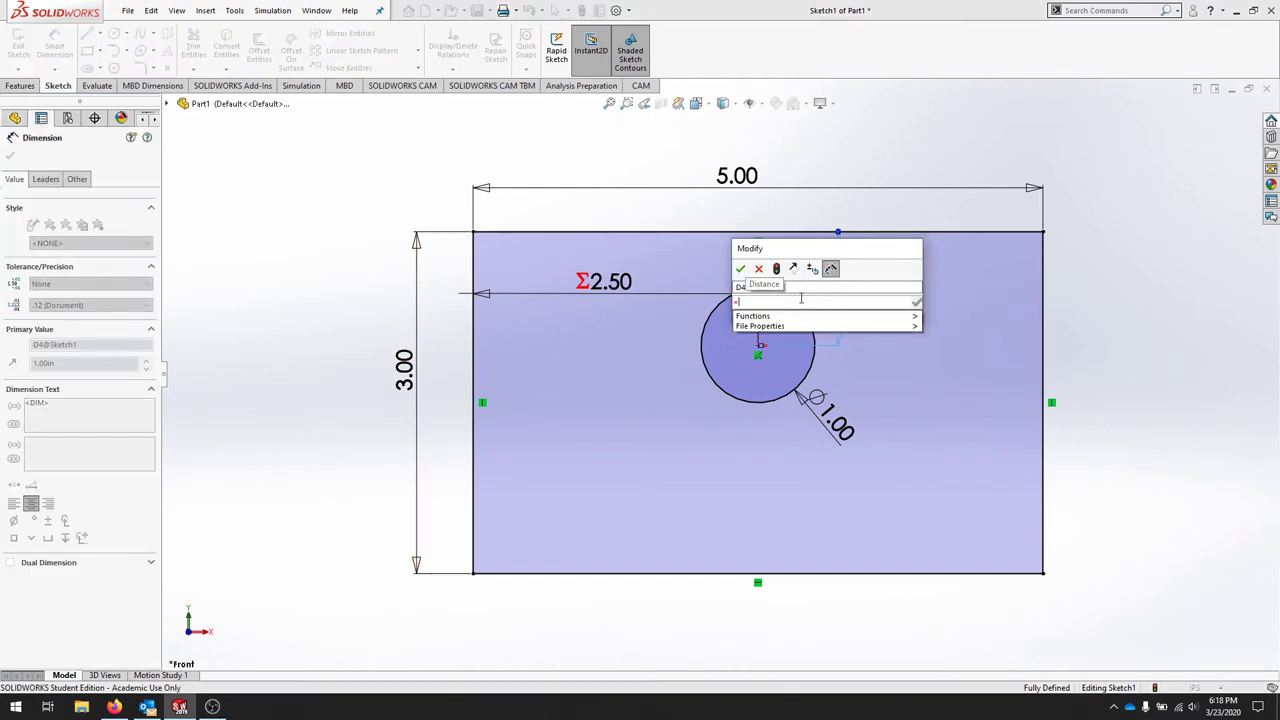
pyautogui.click(406, 378)
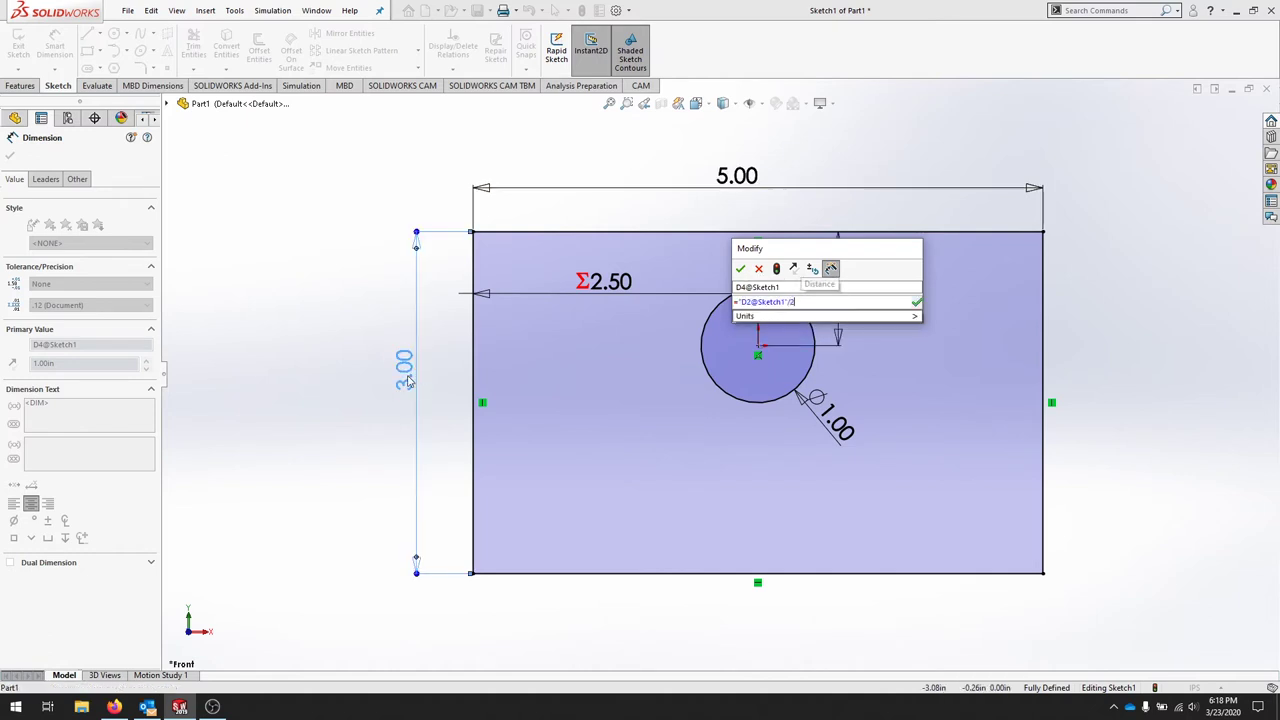
pyautogui.write('/2')
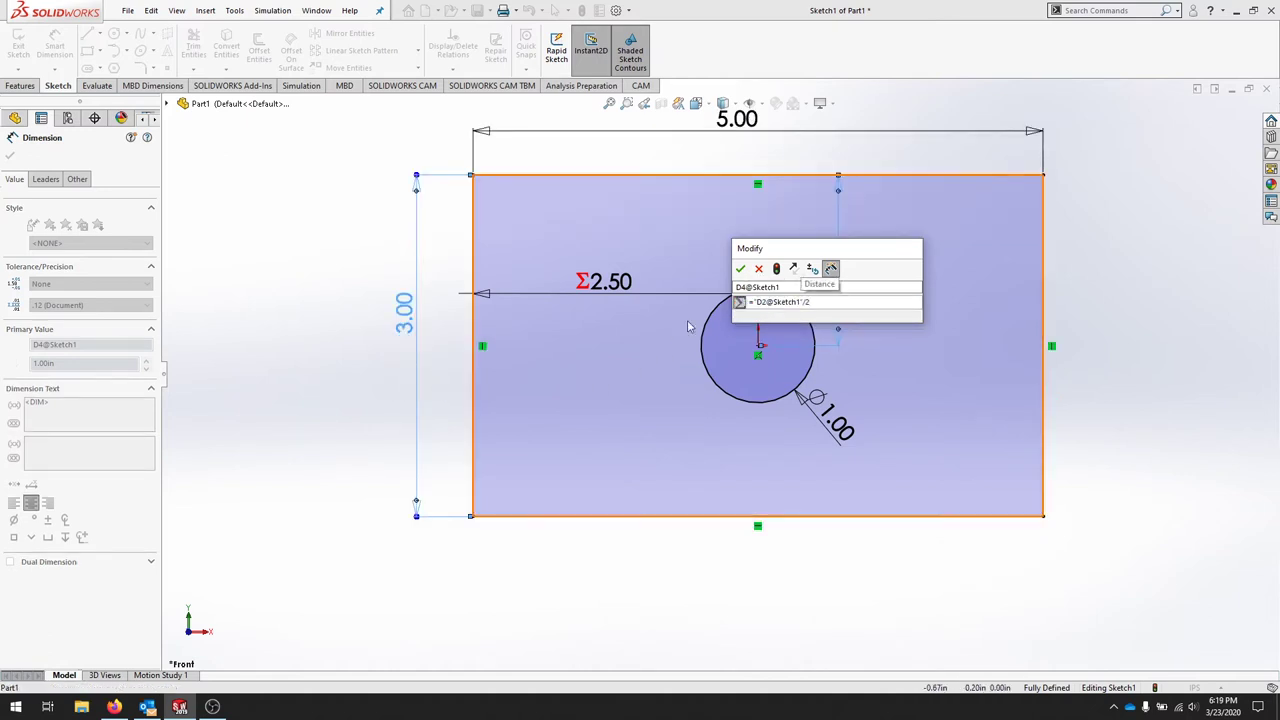
pyautogui.click(740, 268)
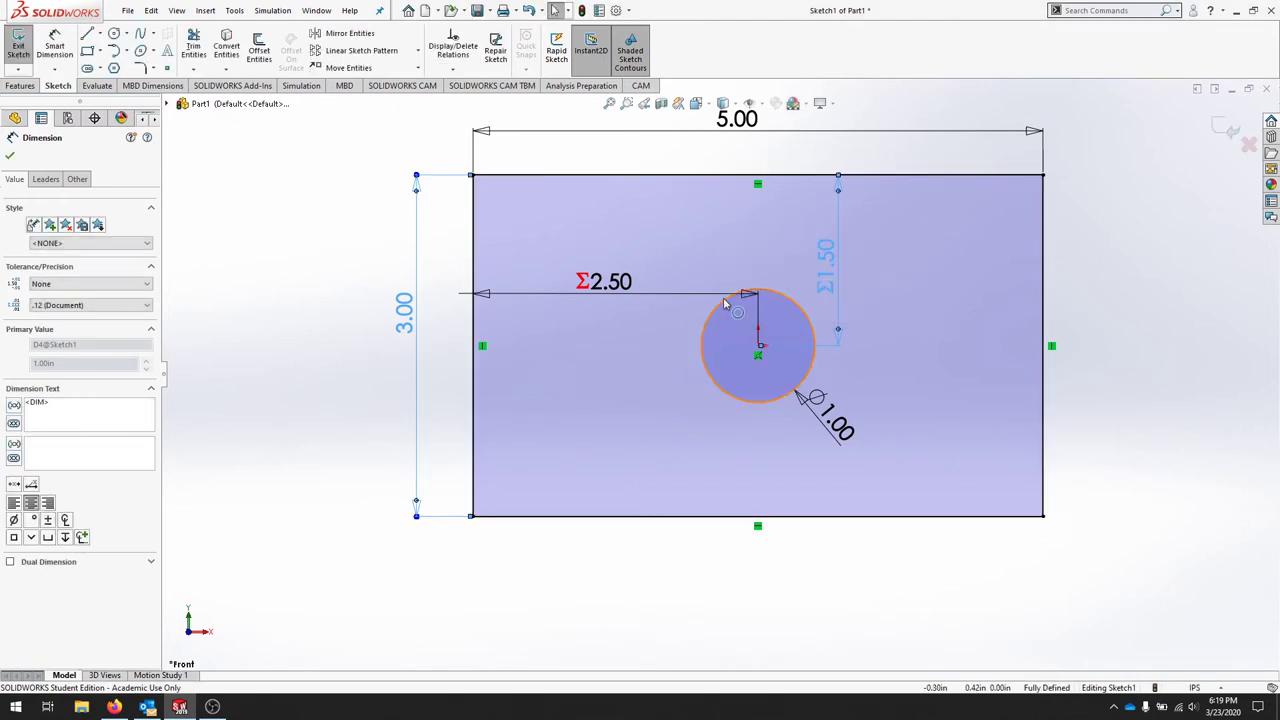
pyautogui.click(924, 346)
pyautogui.click(1175, 438)
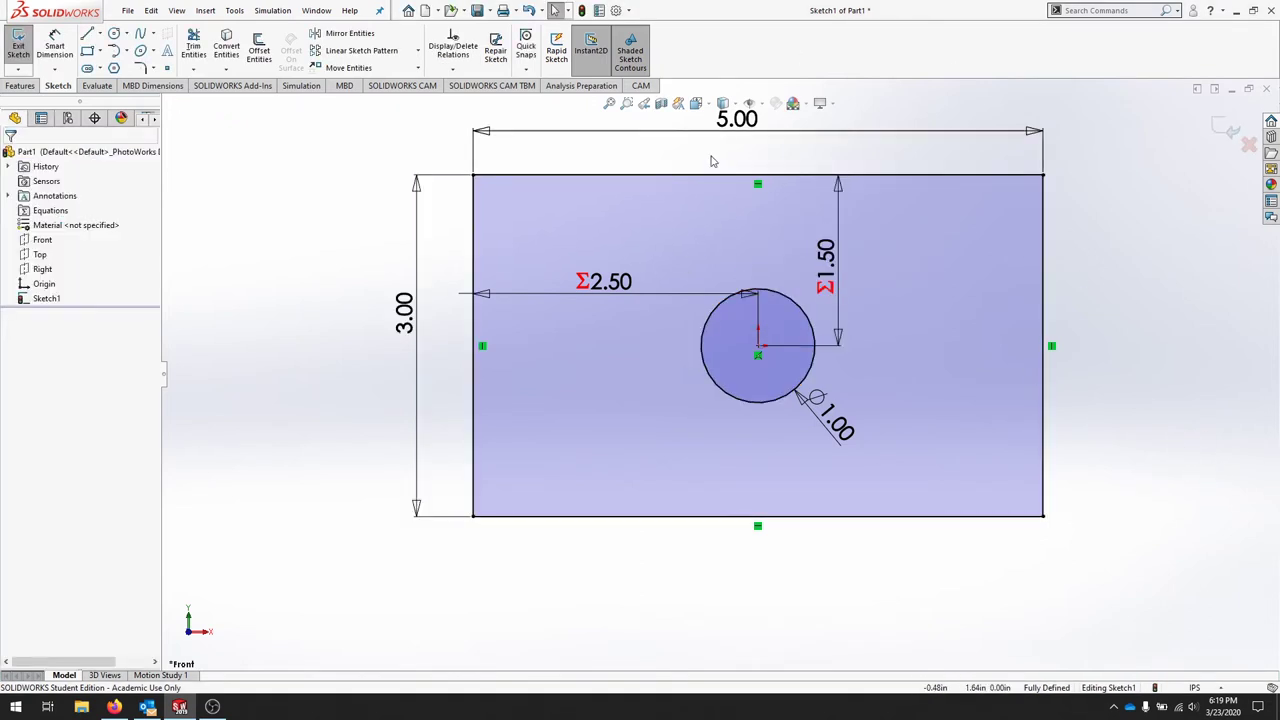
# Step: Trial the plate width at 5.5 (hole moves to 2.75), then restore it to 5
pyautogui.doubleClick(745, 128)
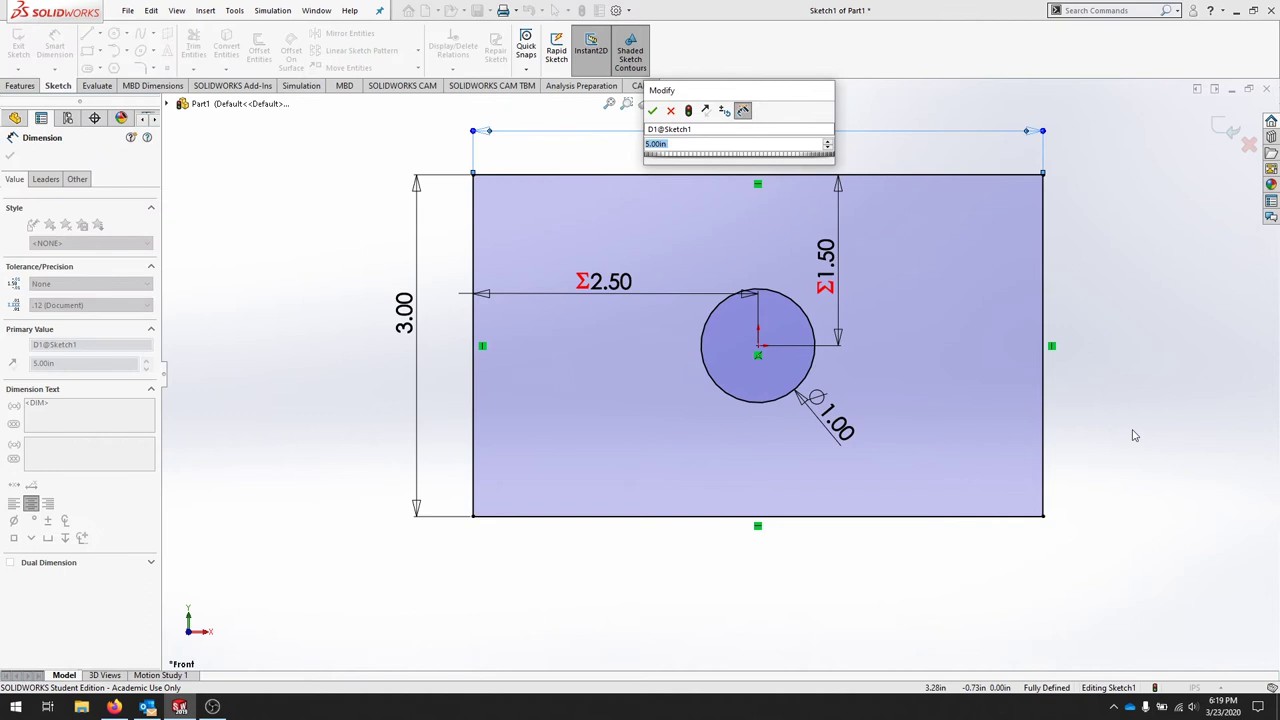
pyautogui.write('5.5')
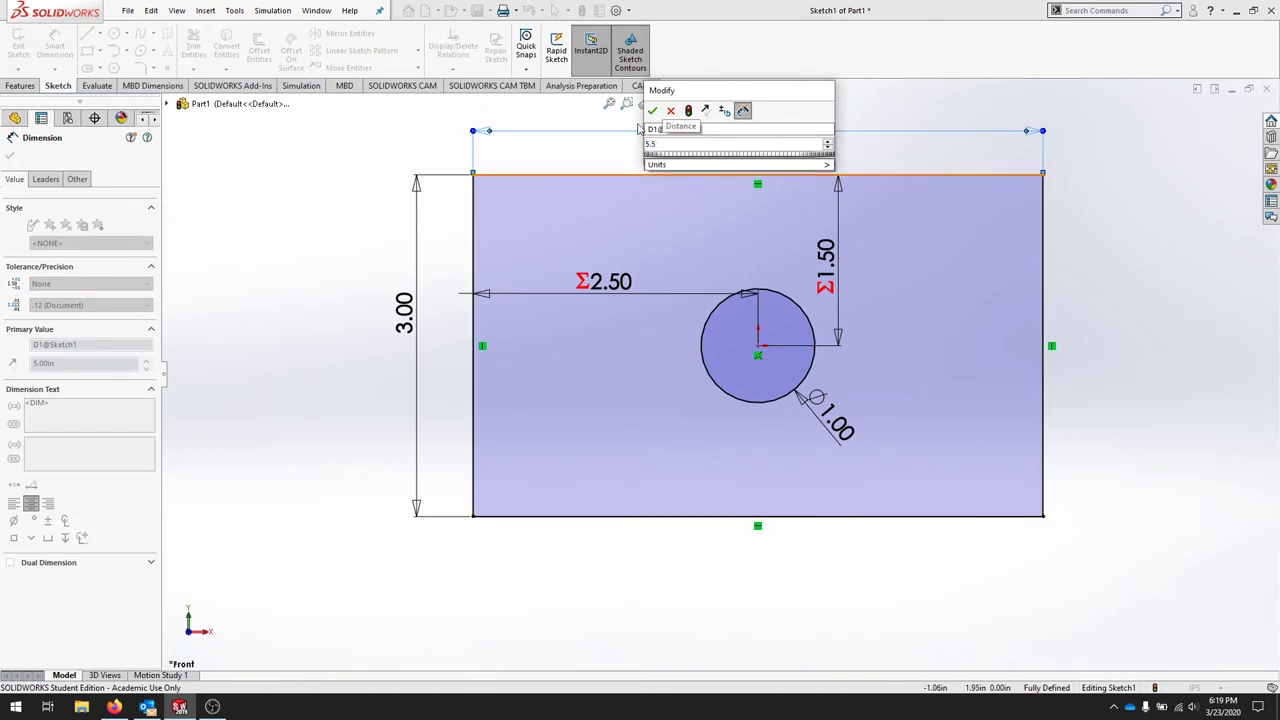
pyautogui.click(653, 111)
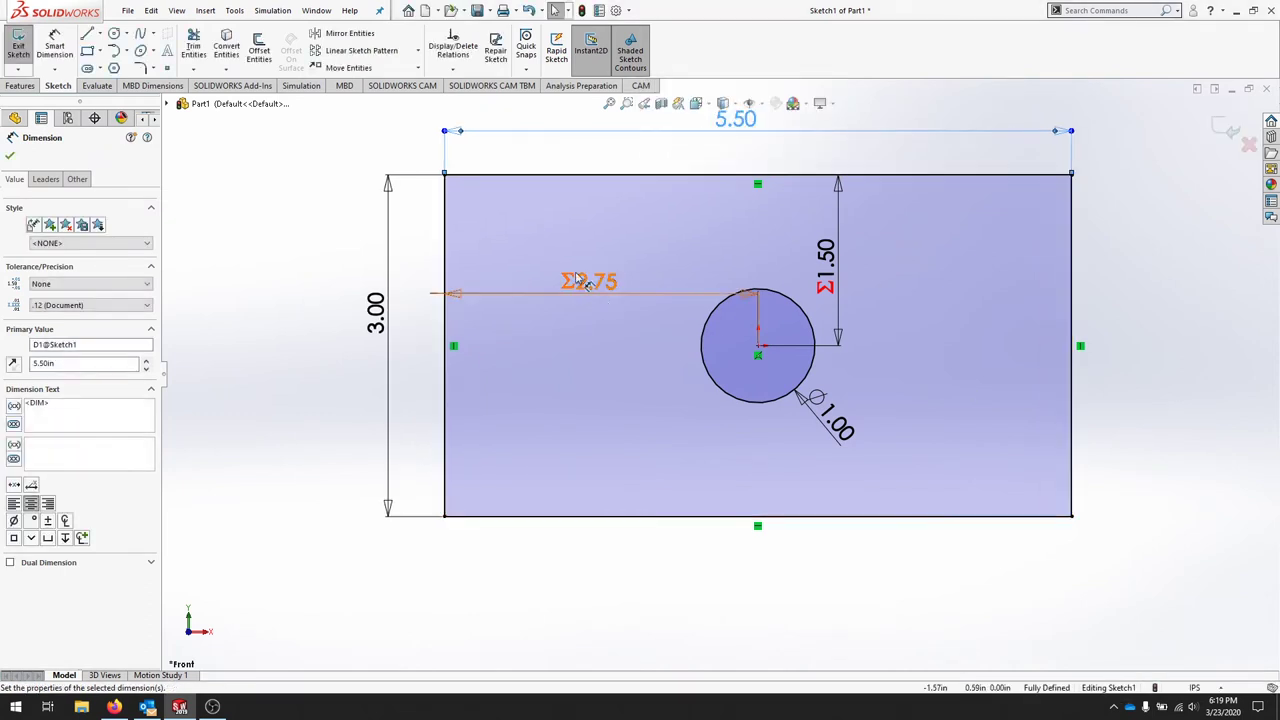
pyautogui.doubleClick(741, 121)
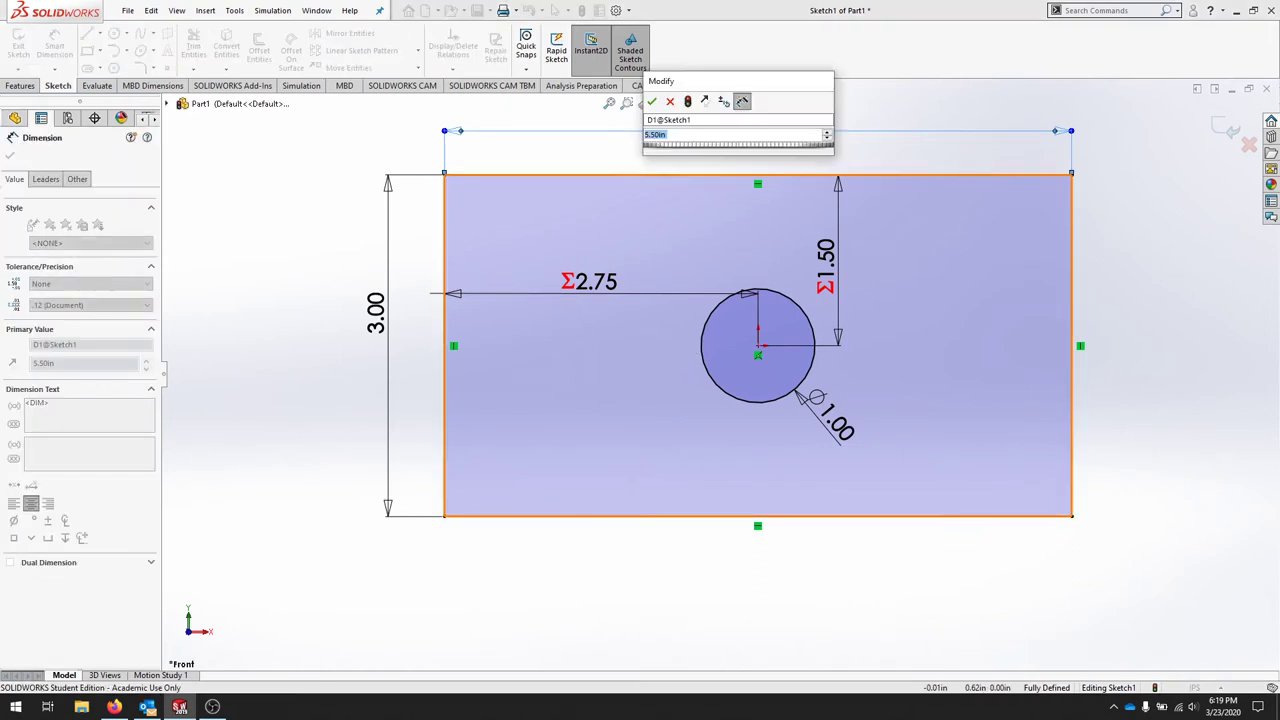
pyautogui.write('5')
pyautogui.press('Return')
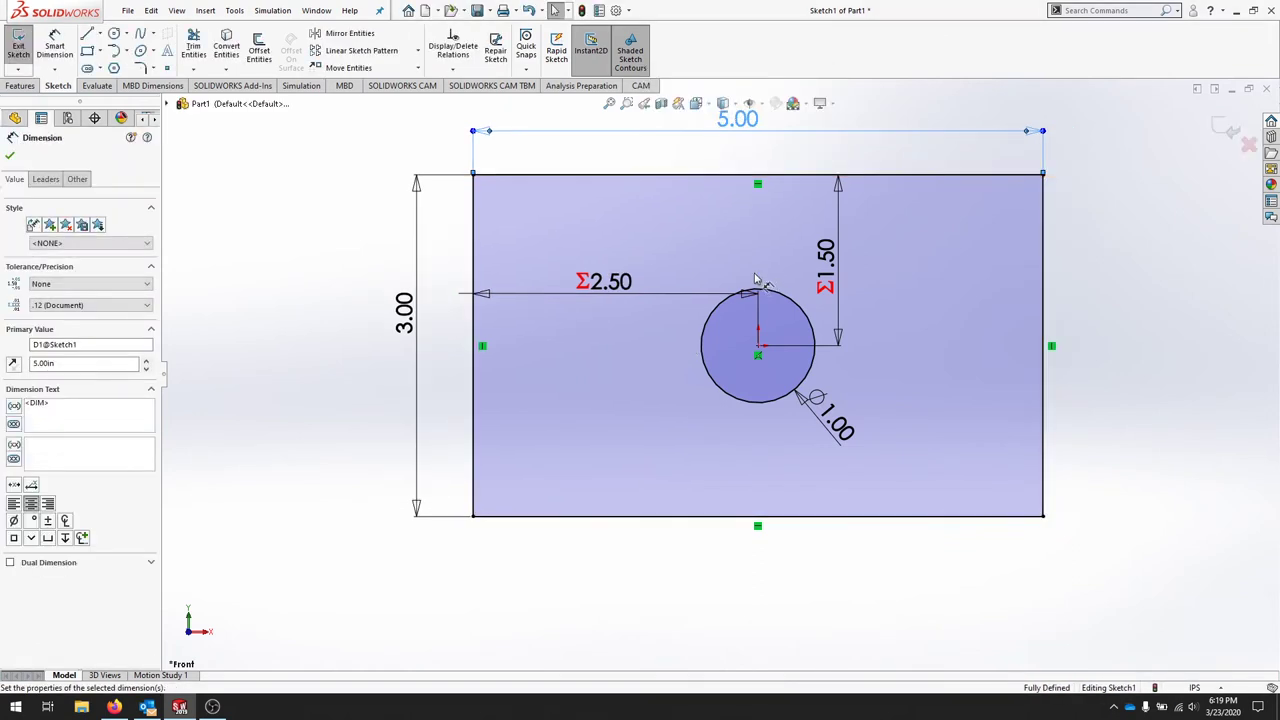
# Step: Add a global variable dia2 = .25 in the Equations manager and accept it
pyautogui.click(237, 13)
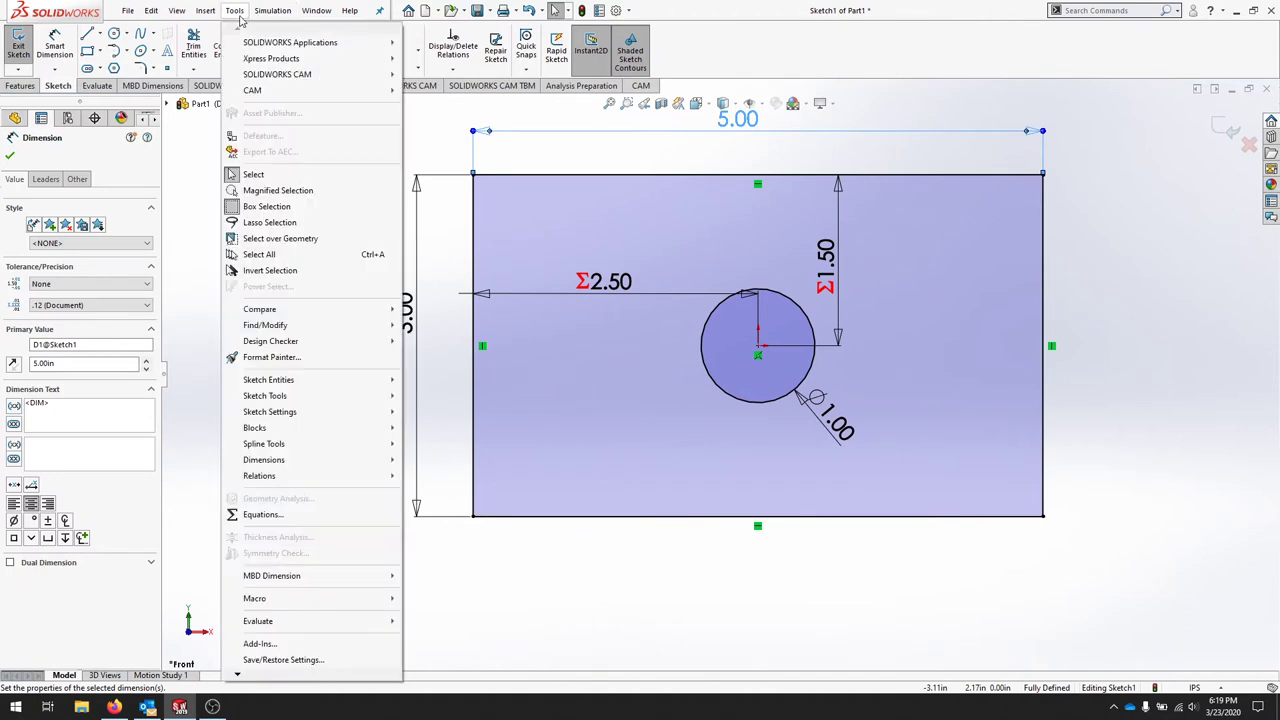
pyautogui.click(292, 516)
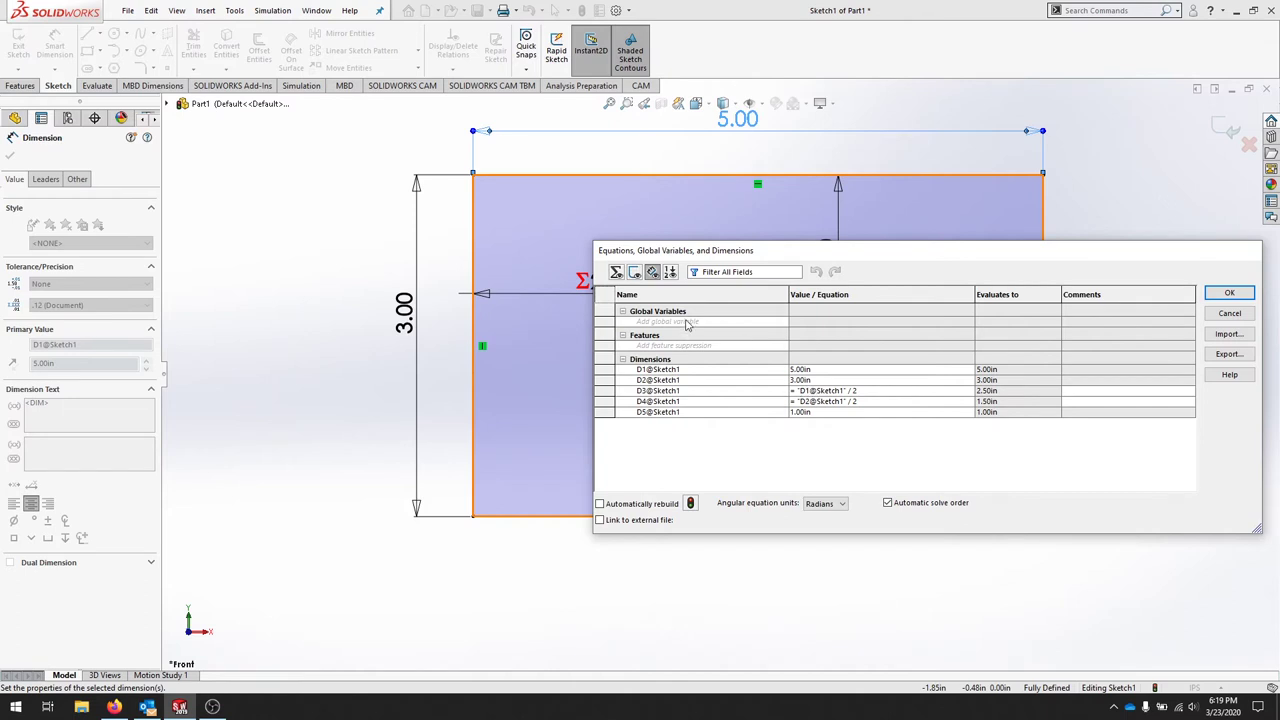
pyautogui.click(687, 323)
pyautogui.press('Tab')
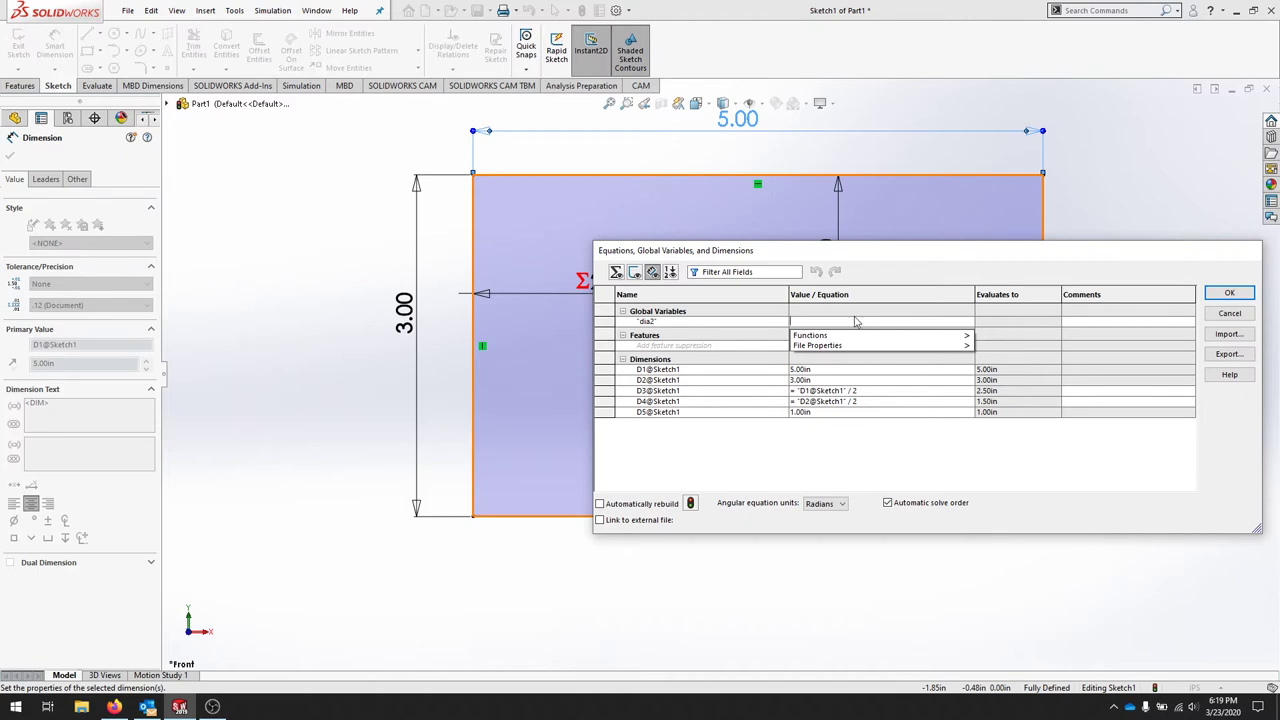
pyautogui.write('.25')
pyautogui.press('Return')
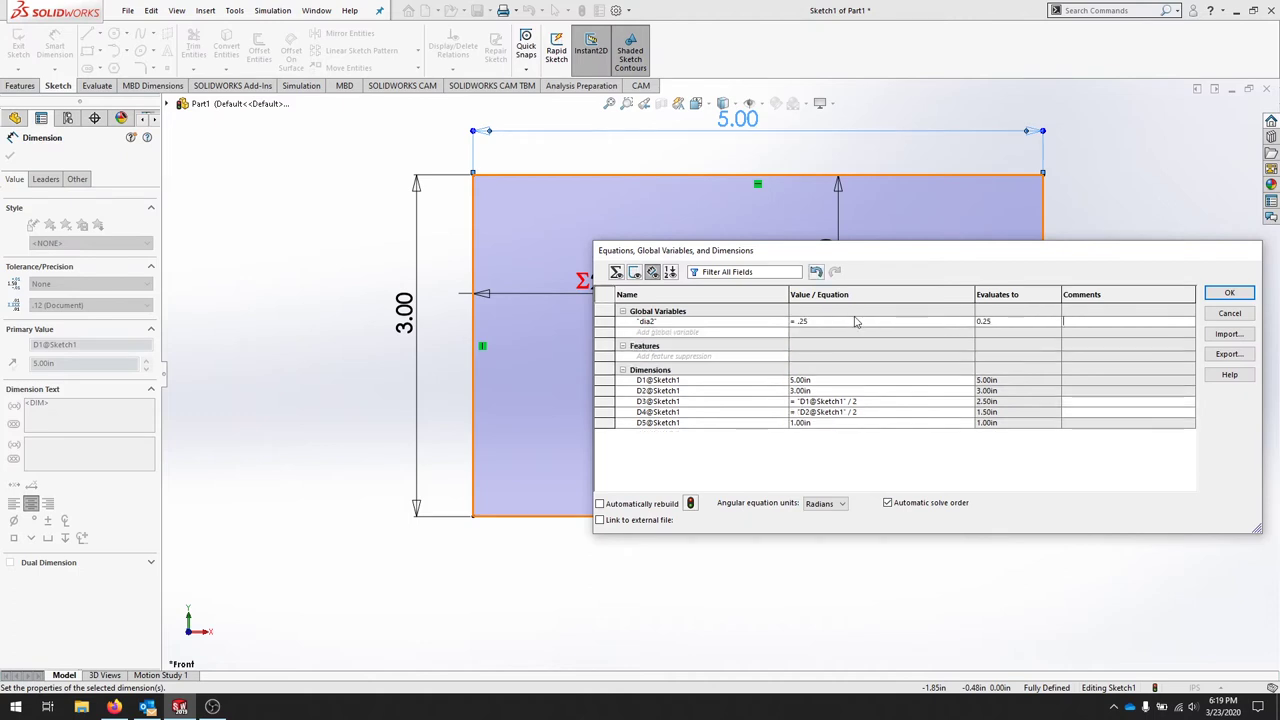
pyautogui.click(1227, 294)
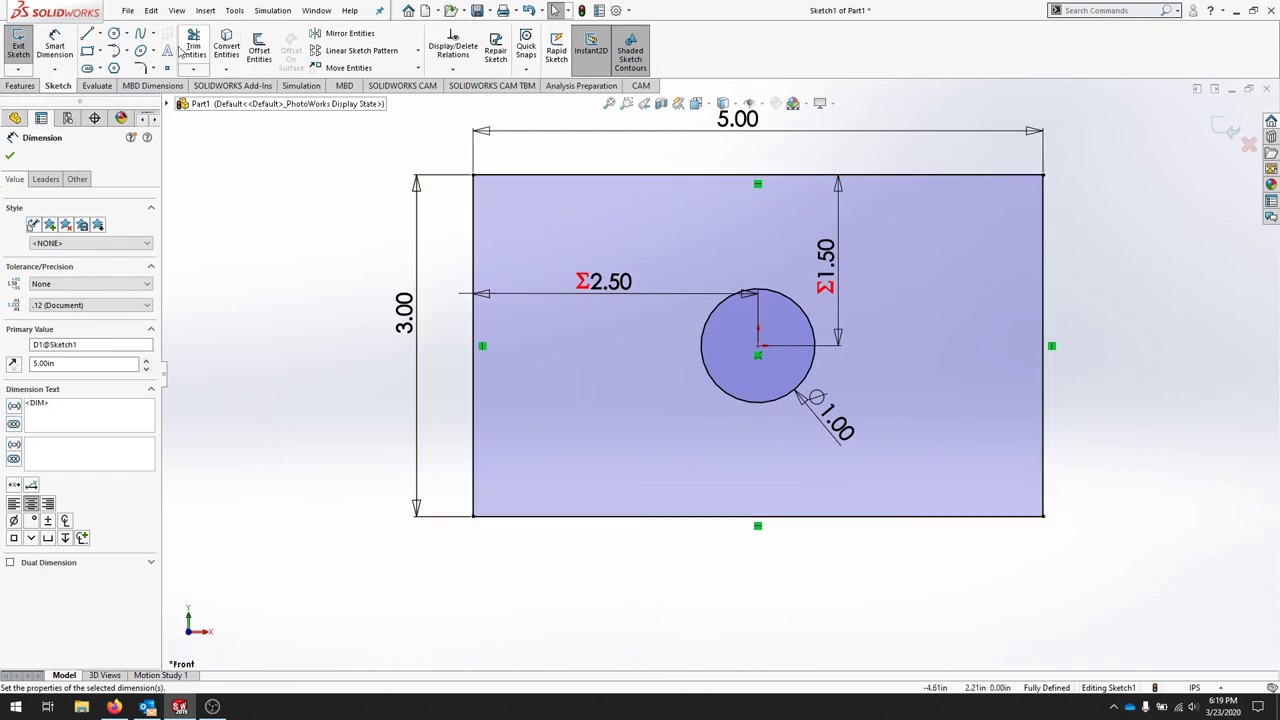
# Step: Sketch two small circles, one left and one right of the 1.00 centre hole
pyautogui.click(114, 33)
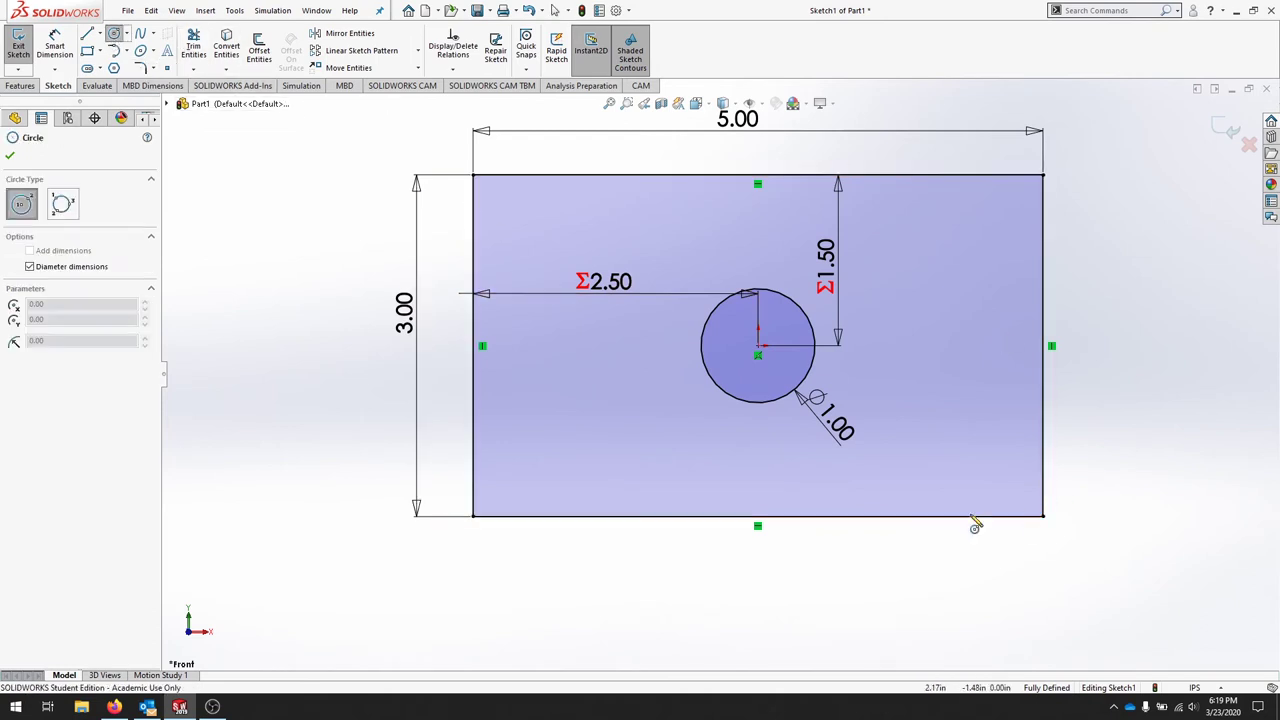
pyautogui.click(567, 383)
pyautogui.click(587, 403)
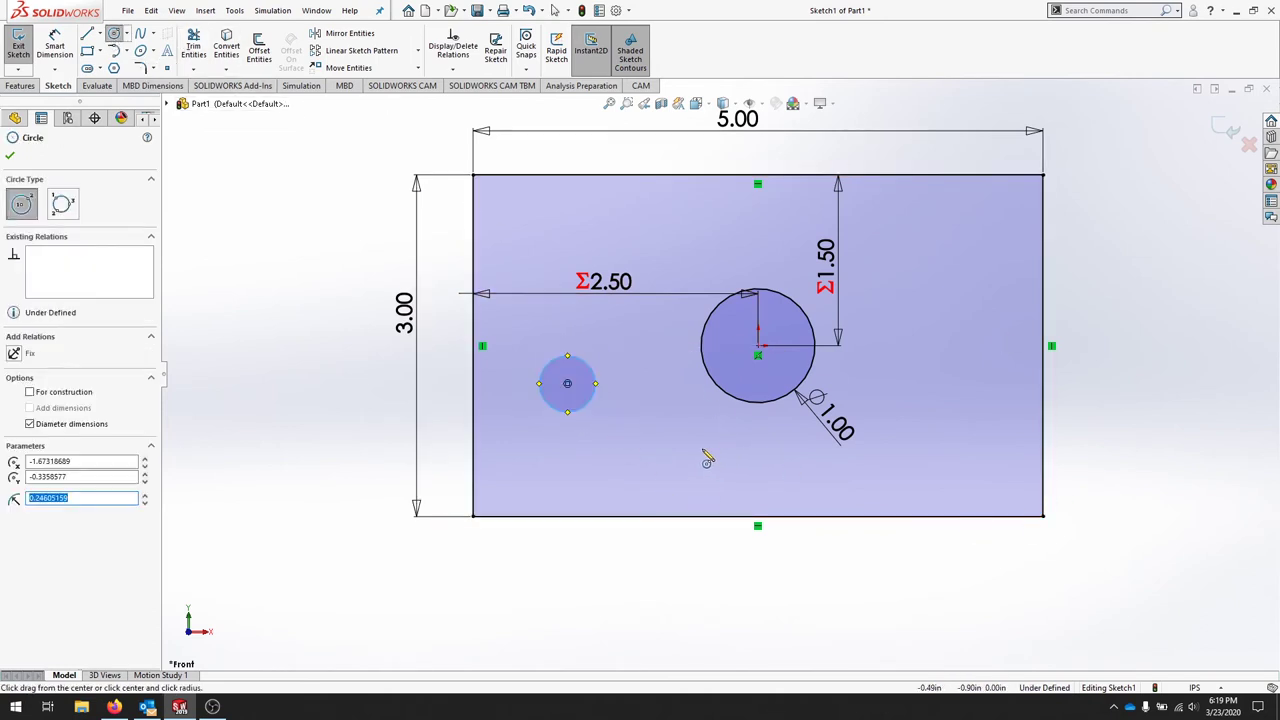
pyautogui.click(928, 372)
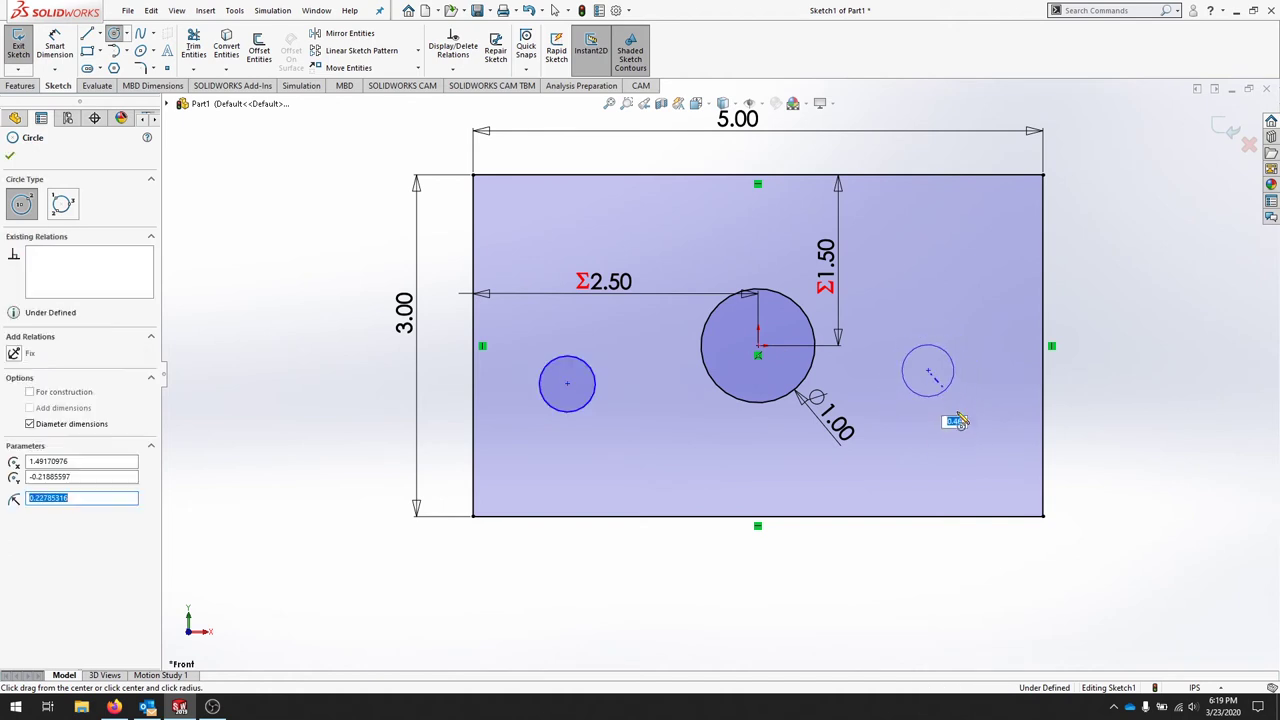
pyautogui.click(957, 420)
pyautogui.click(926, 506)
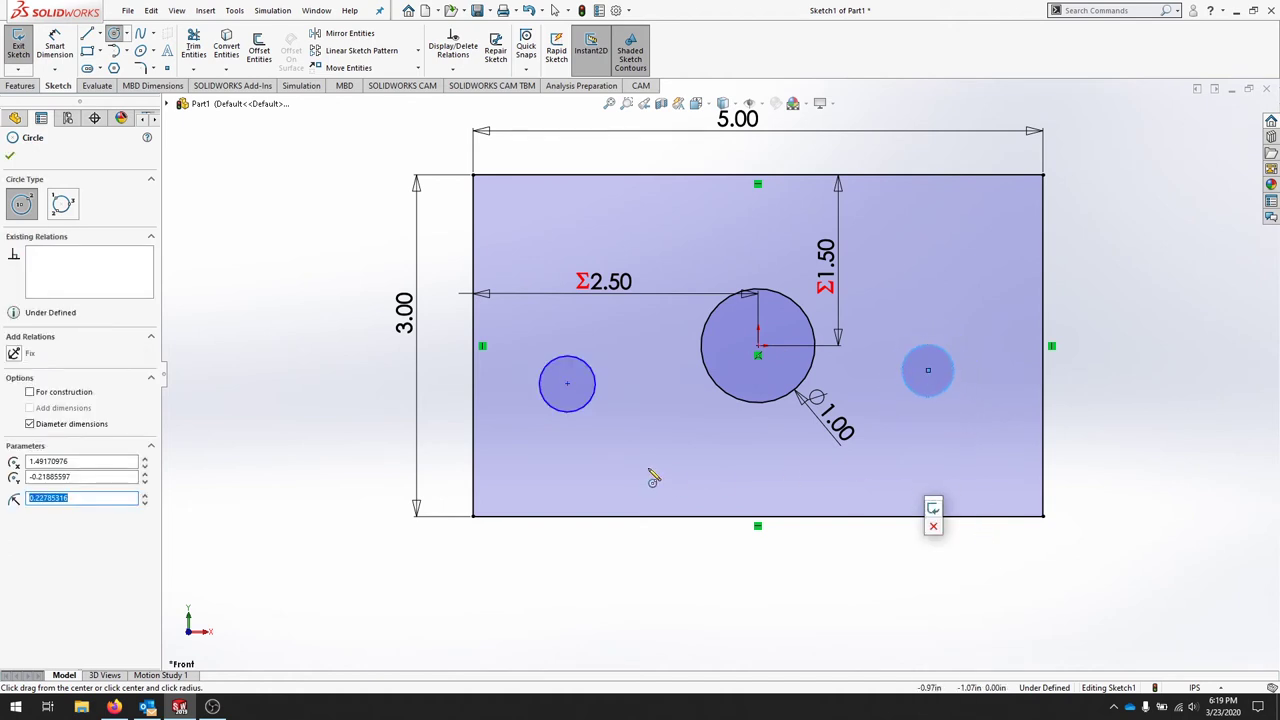
pyautogui.click(55, 45)
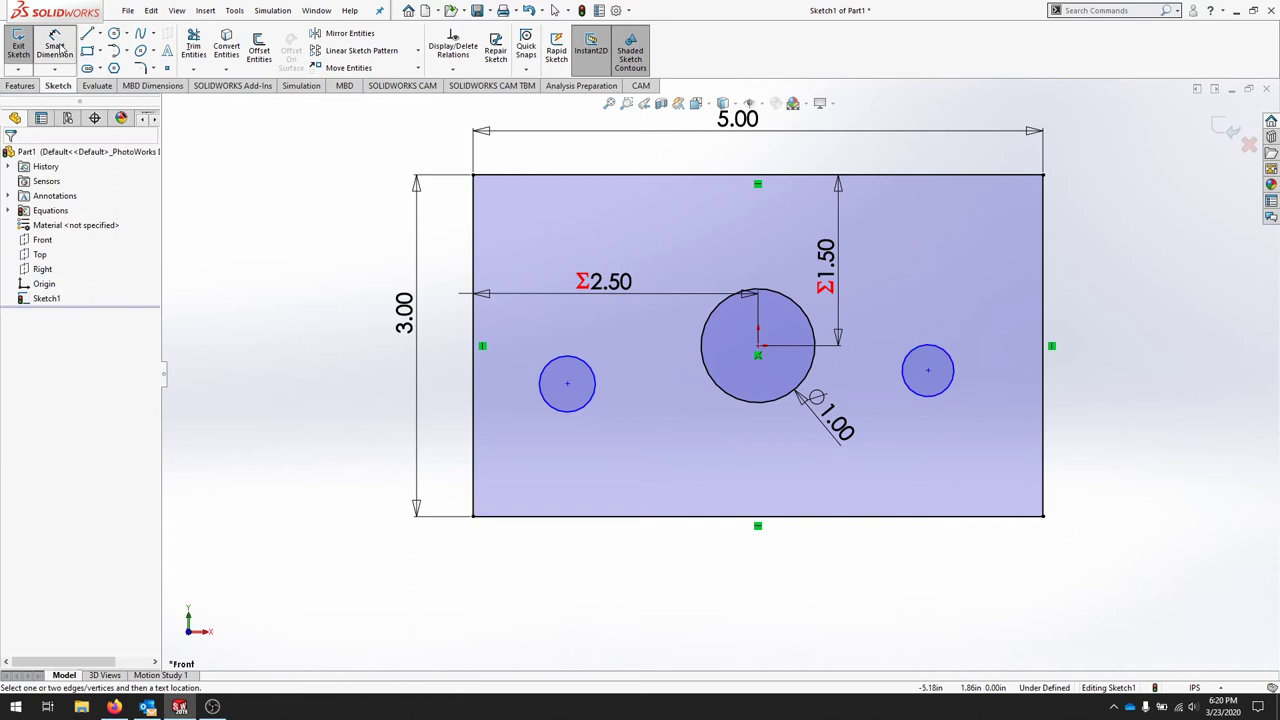
# Step: Dimension the left side circle's diameter with the dia2 global variable, giving 0.25
pyautogui.click(592, 404)
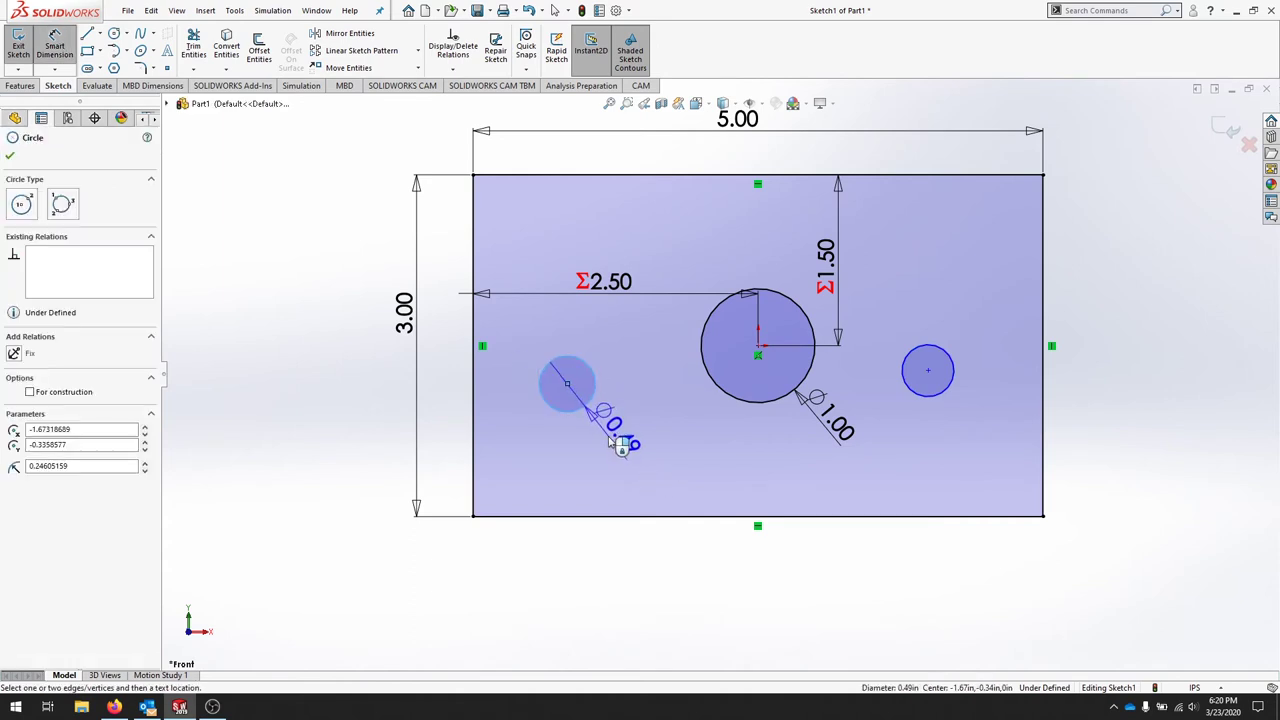
pyautogui.click(698, 456)
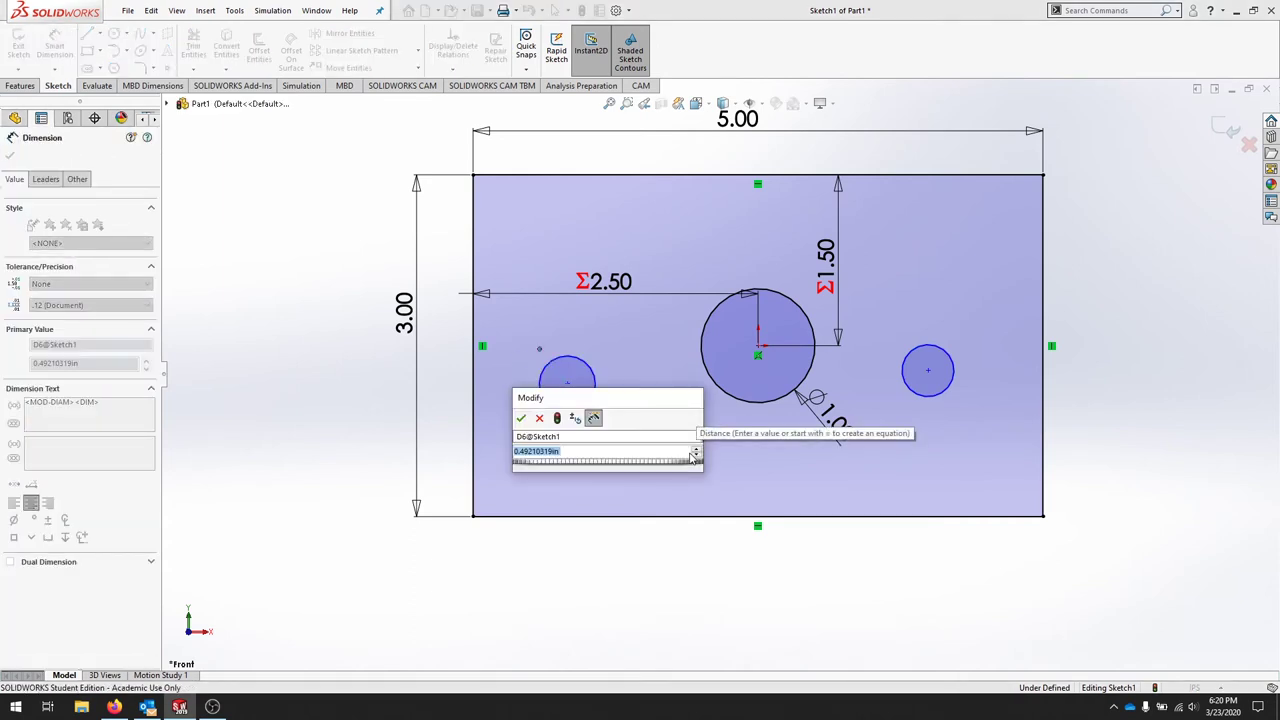
pyautogui.write('=')
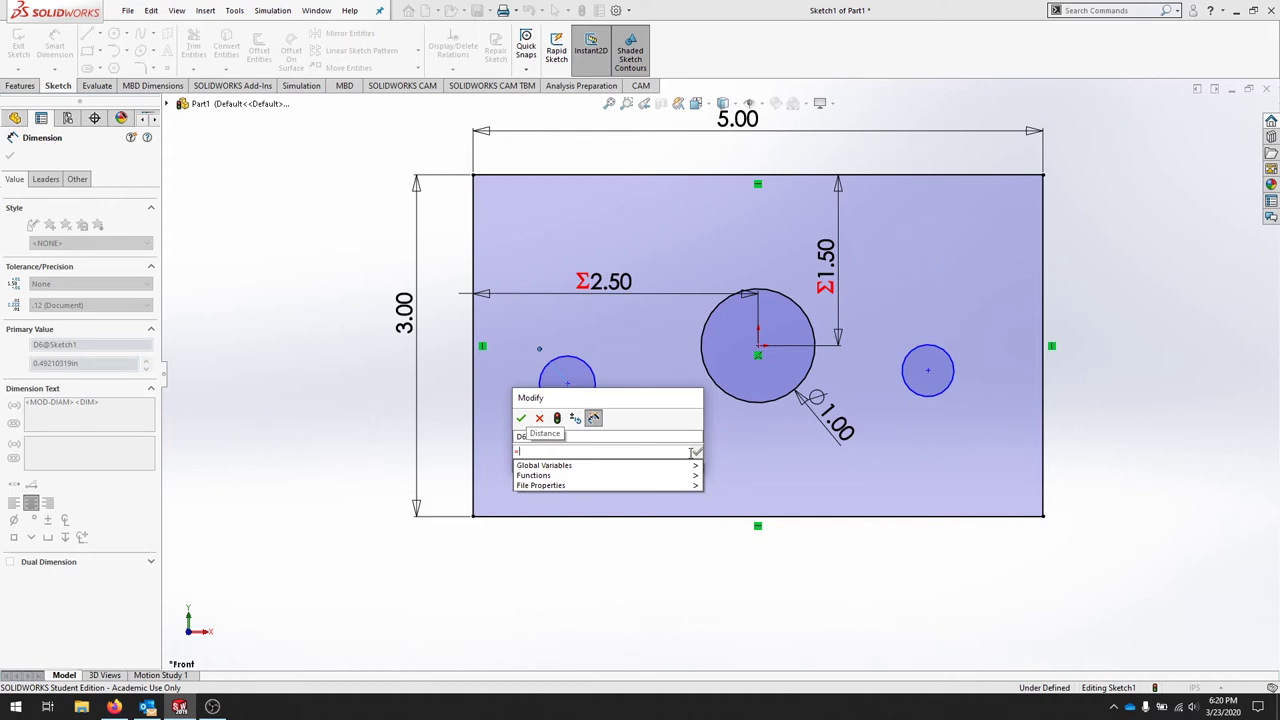
pyautogui.press('Down')
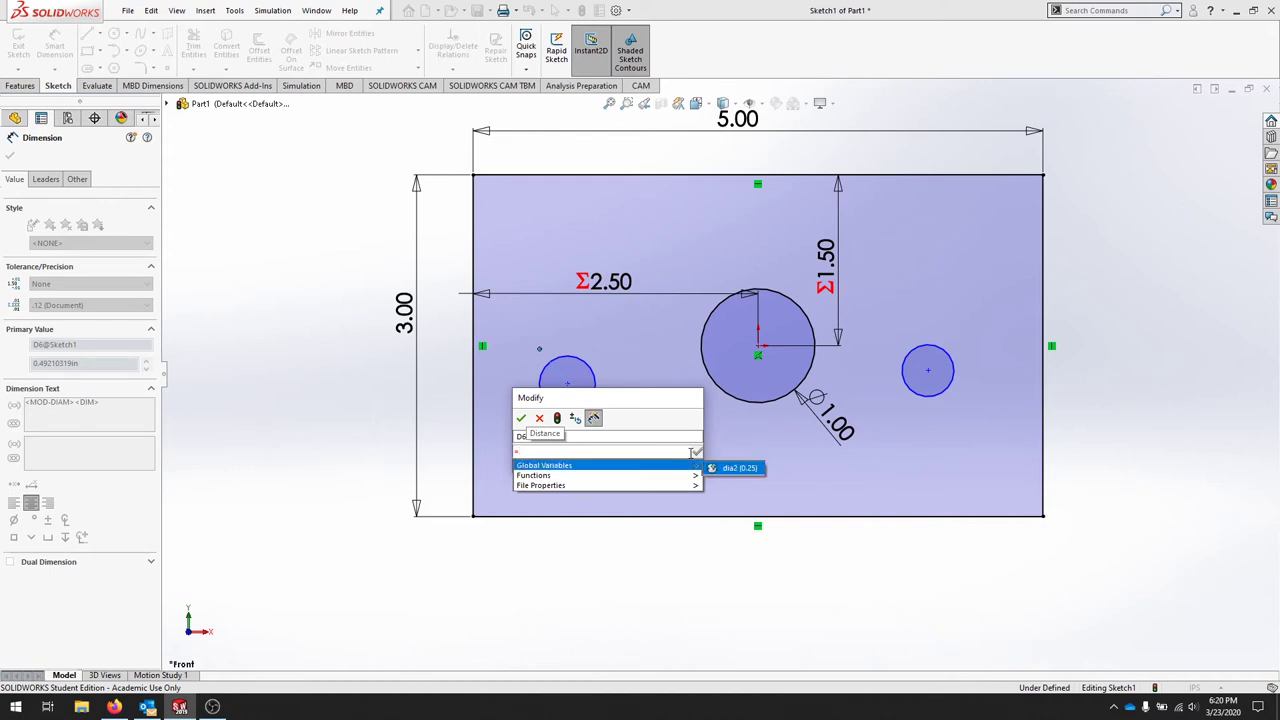
pyautogui.press('Right')
pyautogui.press('Return')
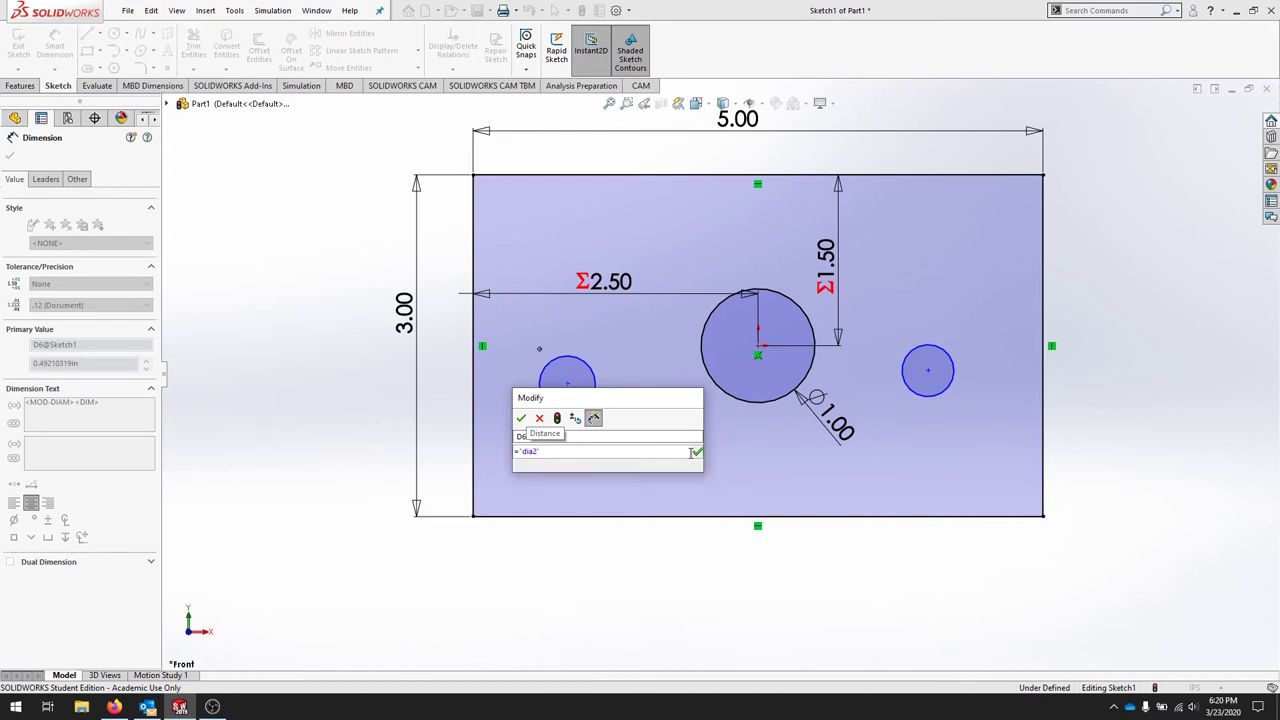
pyautogui.click(697, 452)
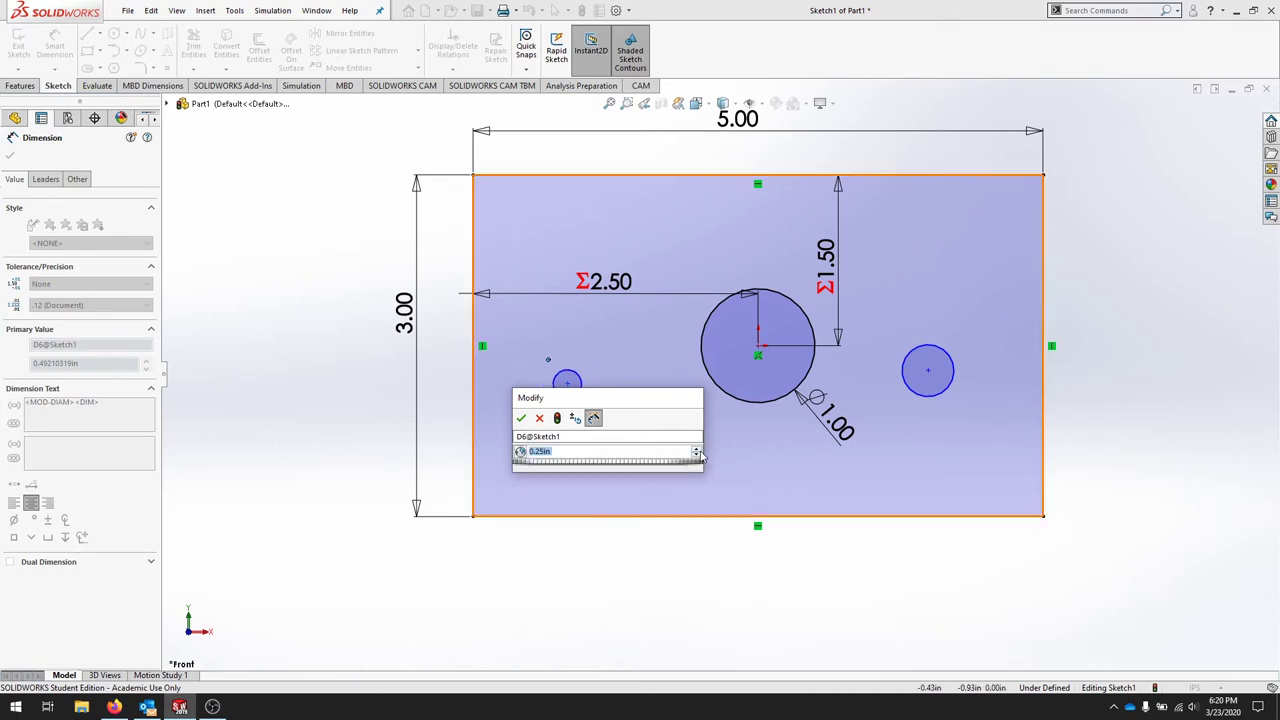
pyautogui.click(521, 418)
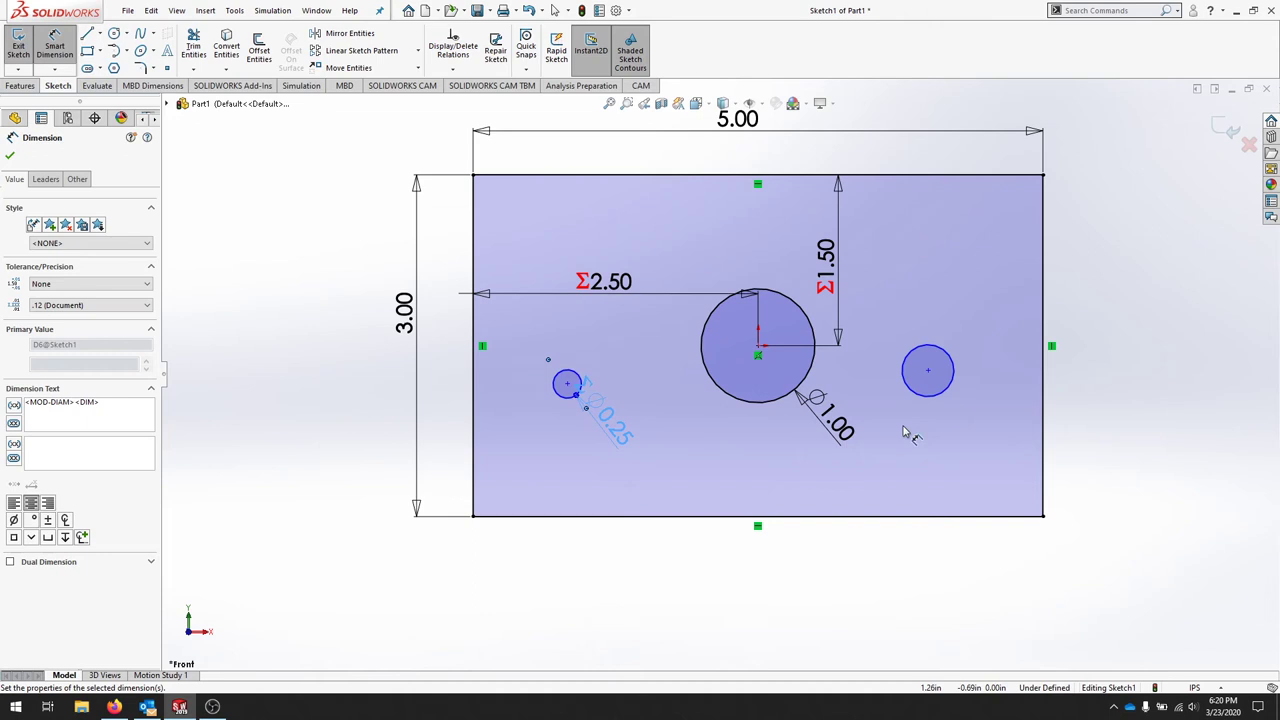
# Step: Dimension the right side circle's diameter with dia2 as well, so it reads 0.25
pyautogui.click(941, 404)
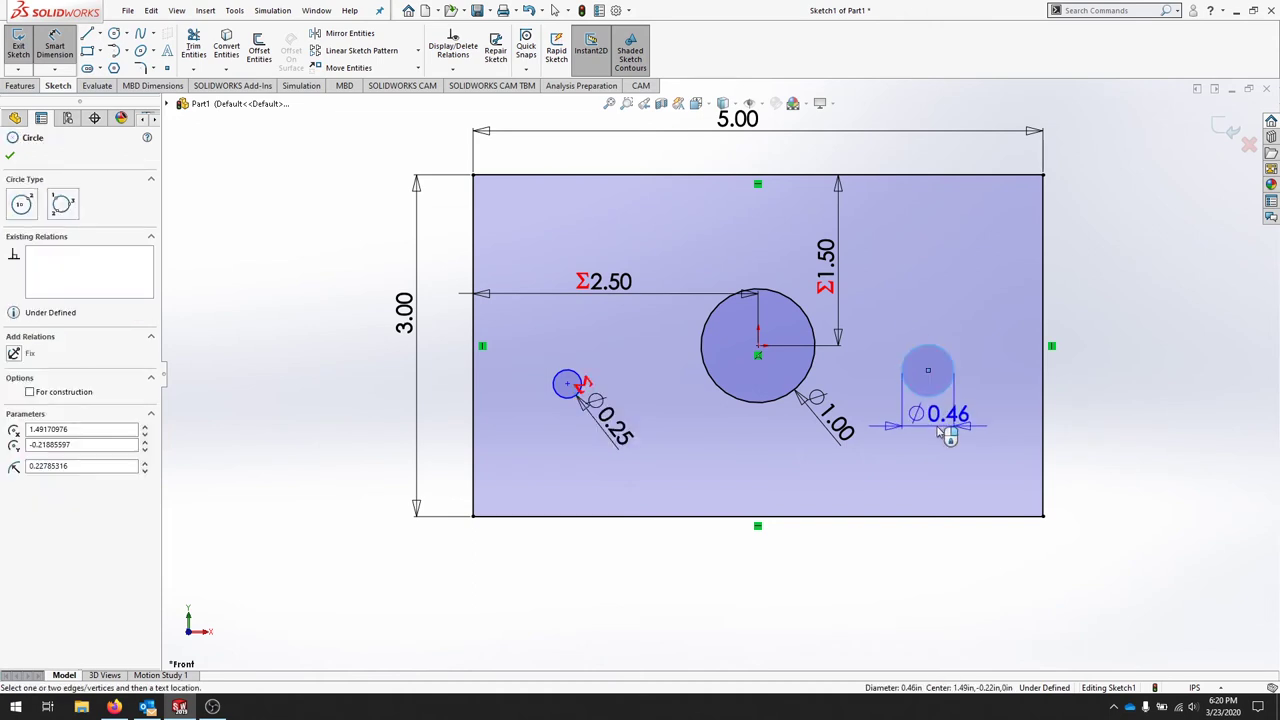
pyautogui.click(981, 453)
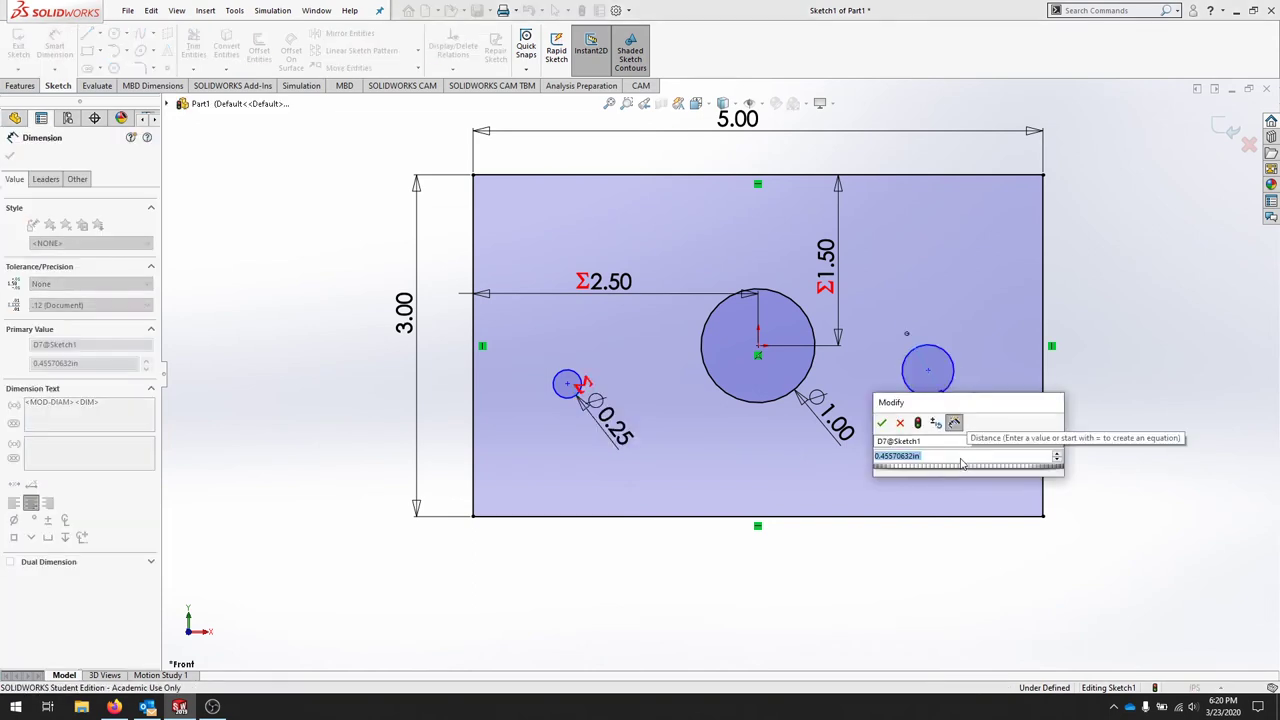
pyautogui.write('=')
pyautogui.press('Down')
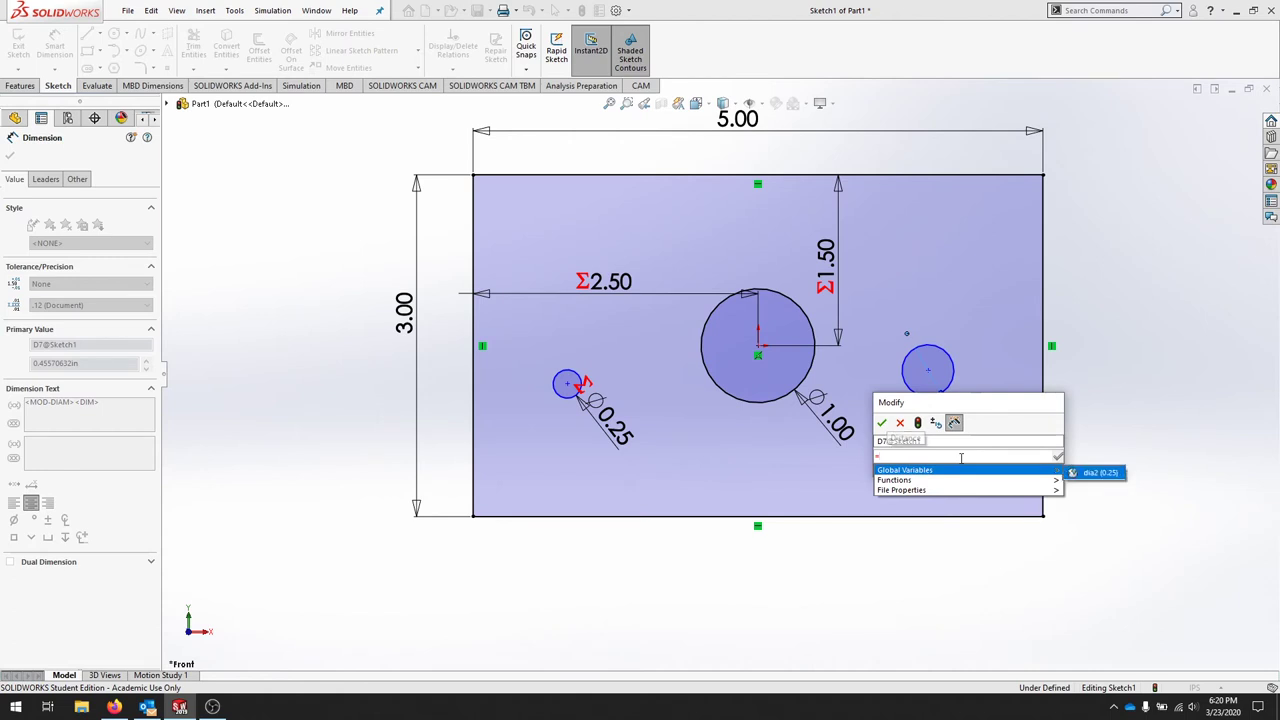
pyautogui.press('Right')
pyautogui.press('Return')
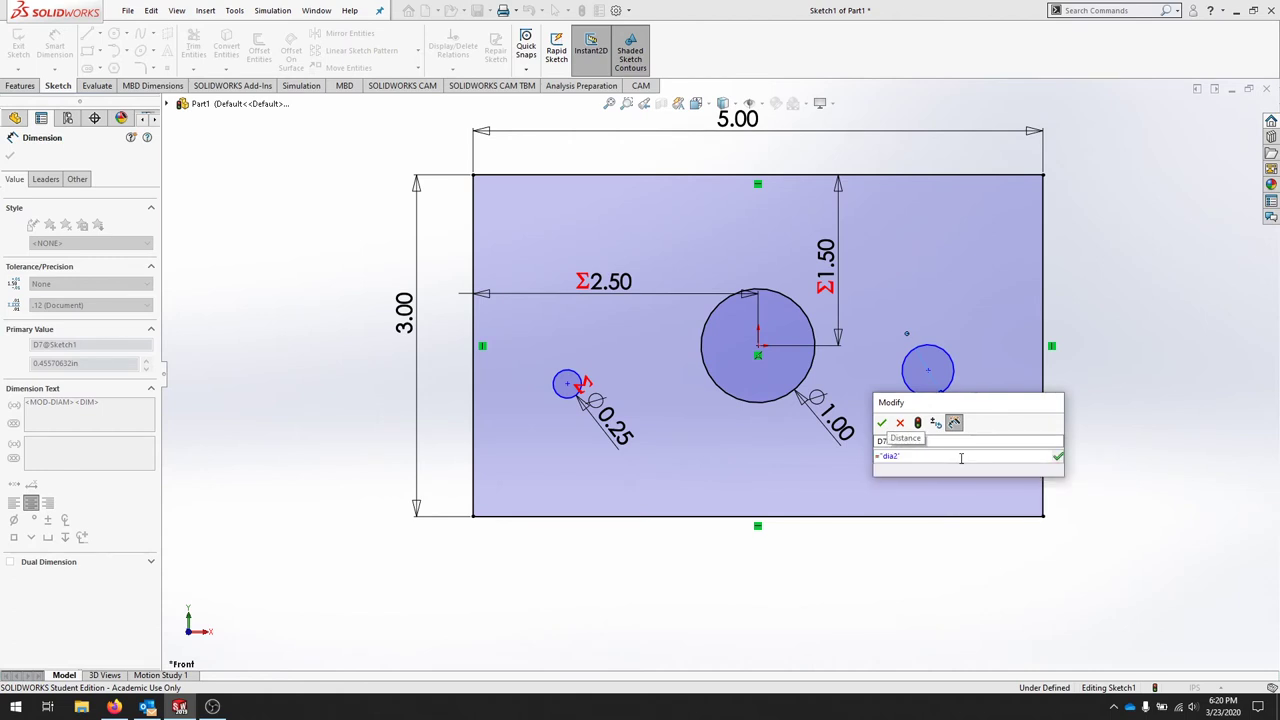
pyautogui.click(882, 423)
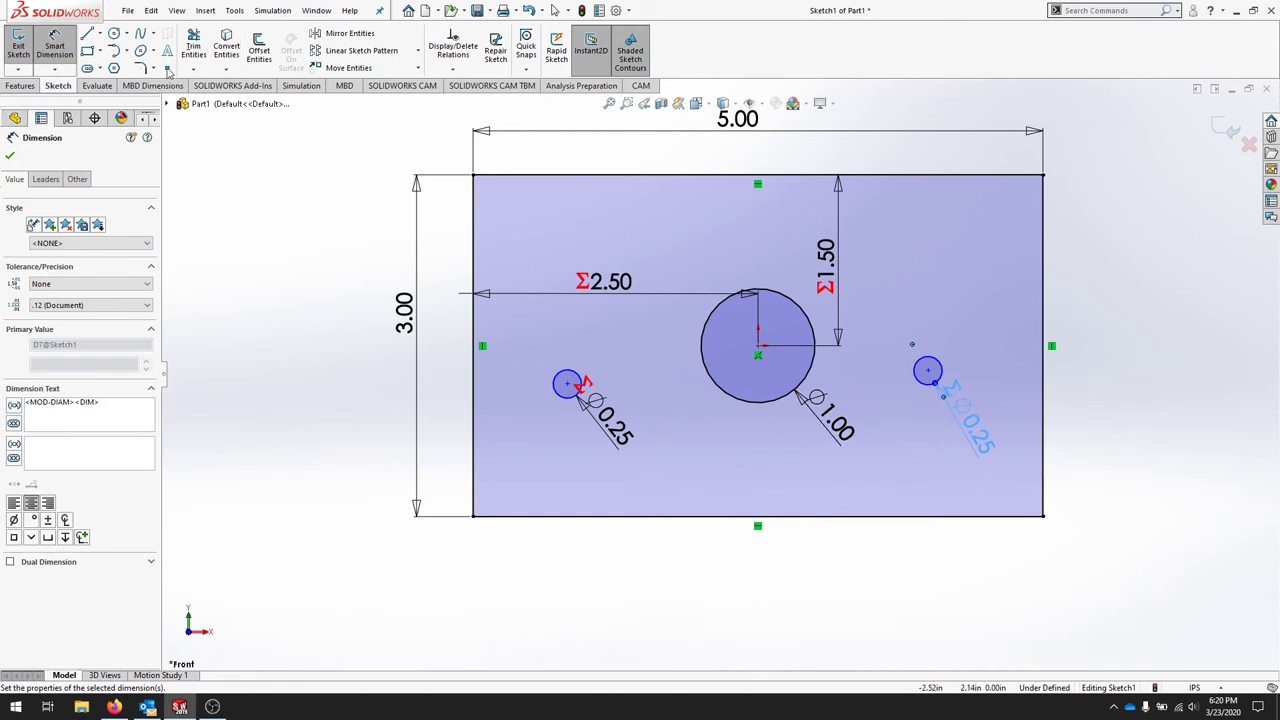
# Step: In the Equations manager, change dia2 to 0.5 to test that both side holes resize
pyautogui.click(234, 10)
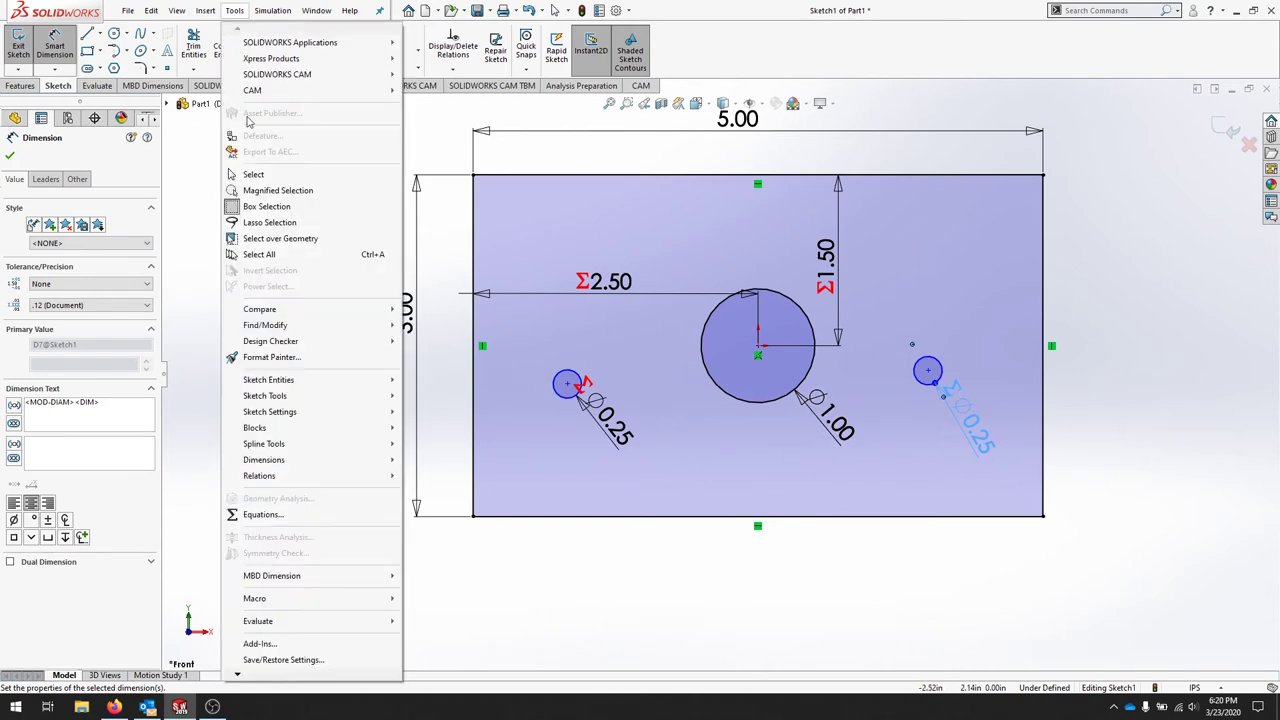
pyautogui.click(263, 514)
pyautogui.moveTo(869, 259)
pyautogui.mouseDown()
pyautogui.moveTo(1003, 228)
pyautogui.moveTo(922, 254)
pyautogui.moveTo(840, 111)
pyautogui.mouseUp()
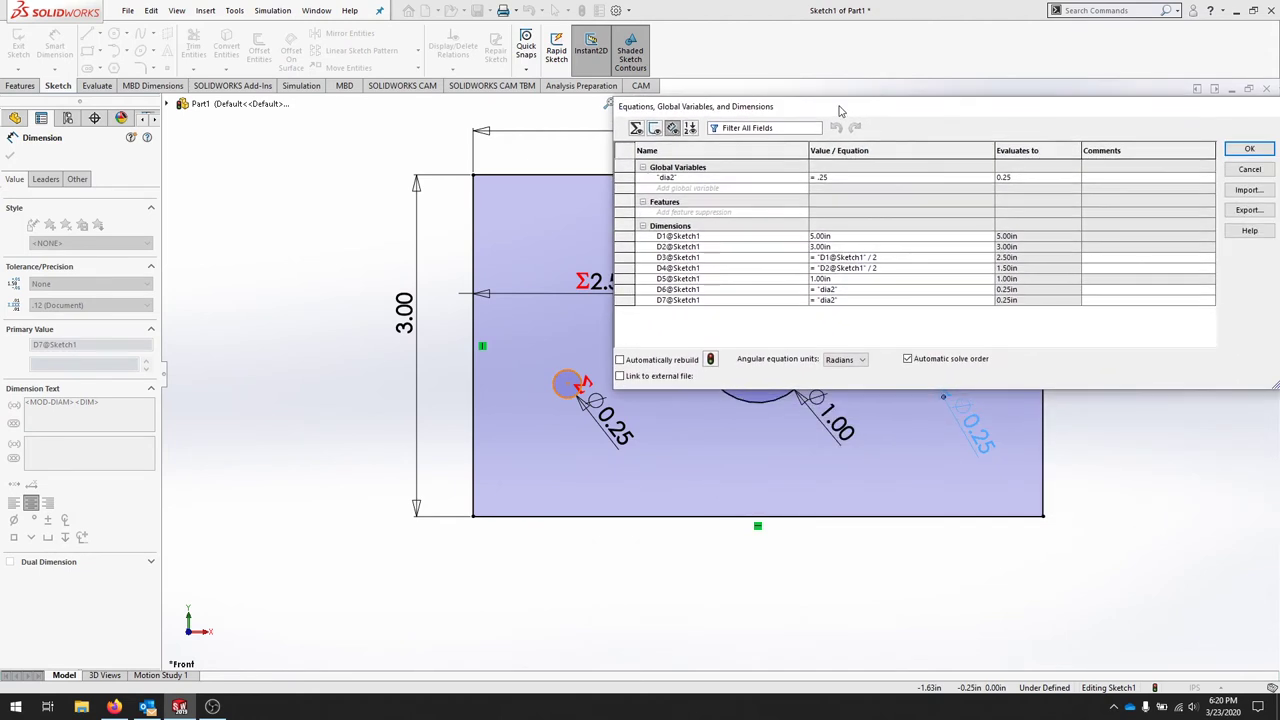
pyautogui.click(856, 178)
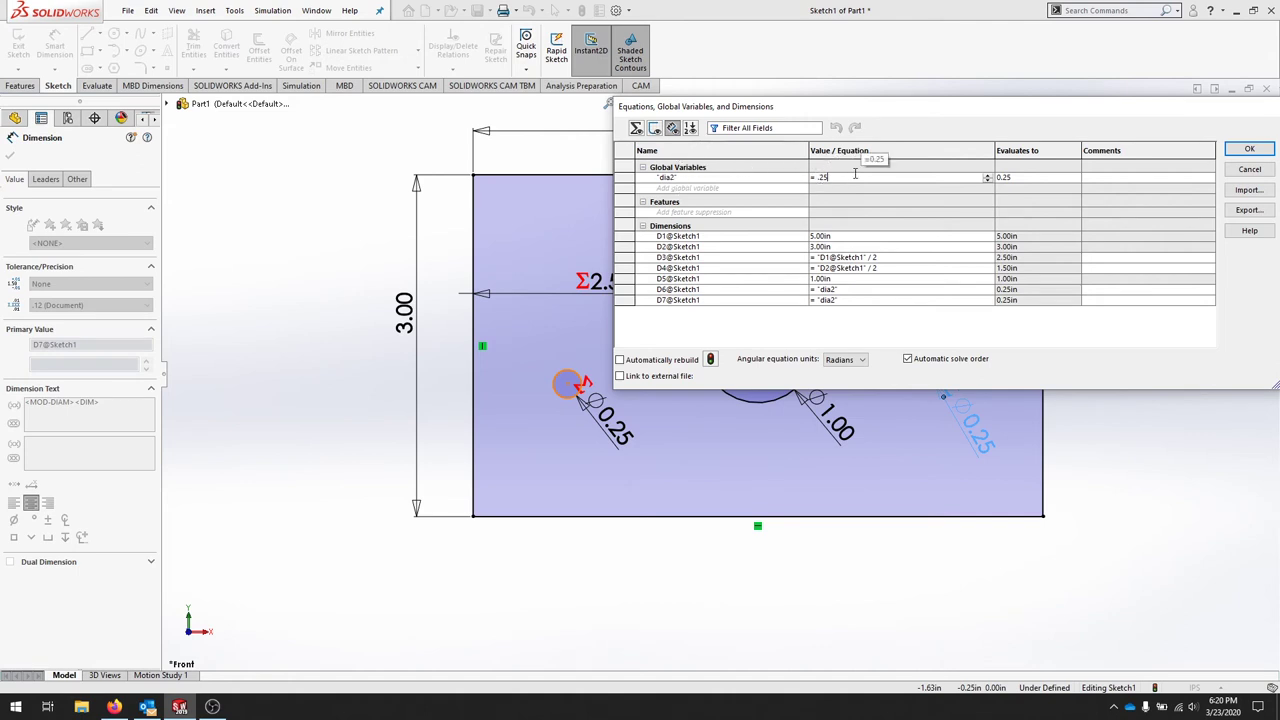
pyautogui.press('BackSpace')
pyautogui.press('BackSpace')
pyautogui.press('BackSpace')
pyautogui.write('.5')
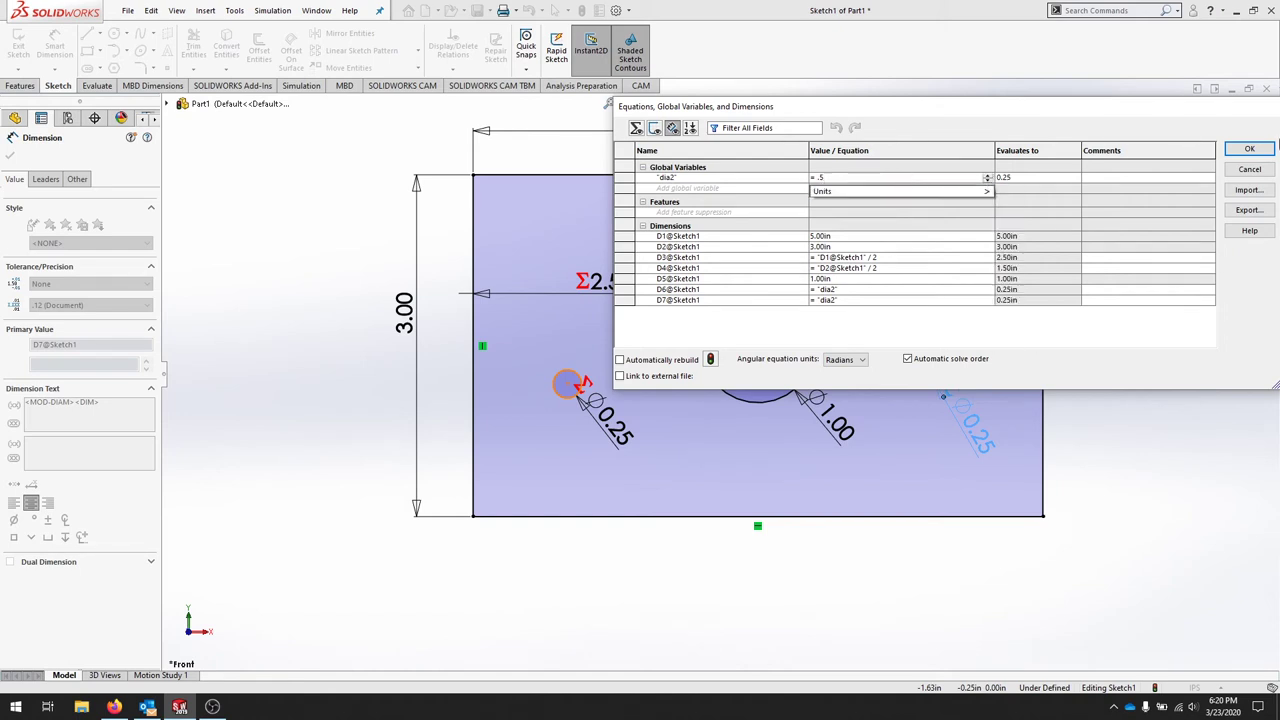
pyautogui.press('Return')
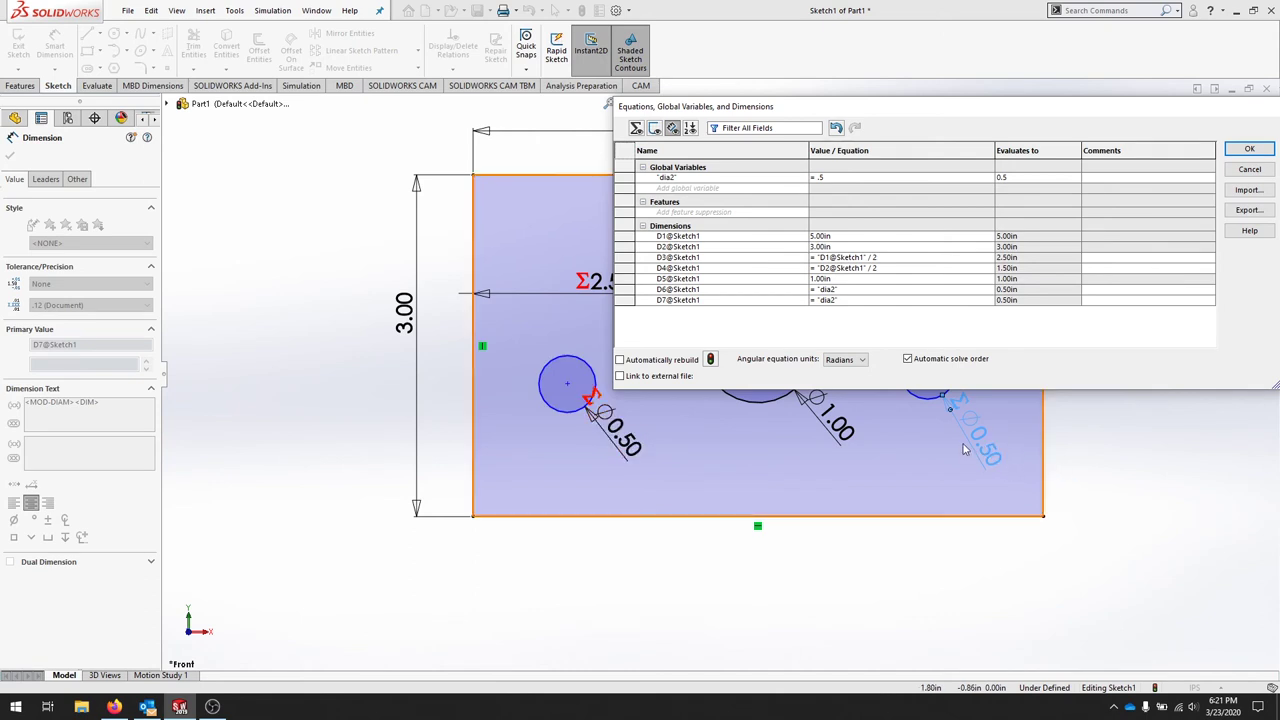
# Step: Change dia2 back to 0.25
pyautogui.click(820, 178)
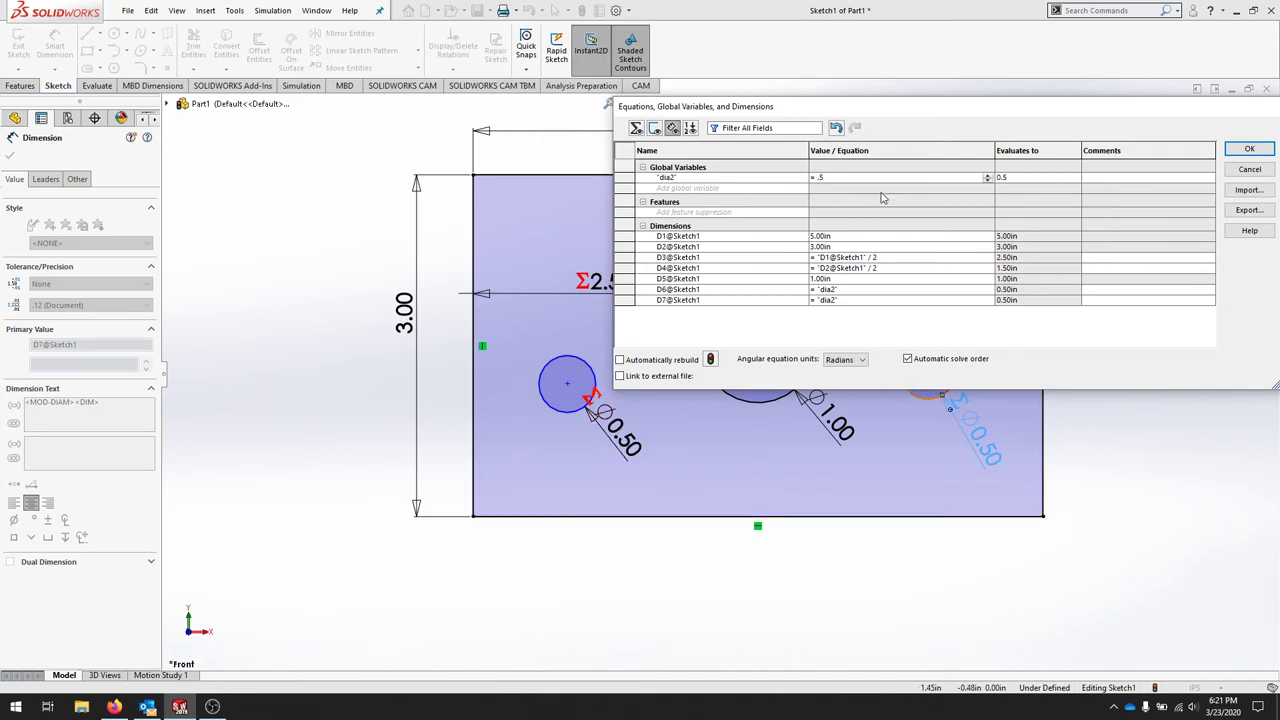
pyautogui.write('2')
pyautogui.press('Return')
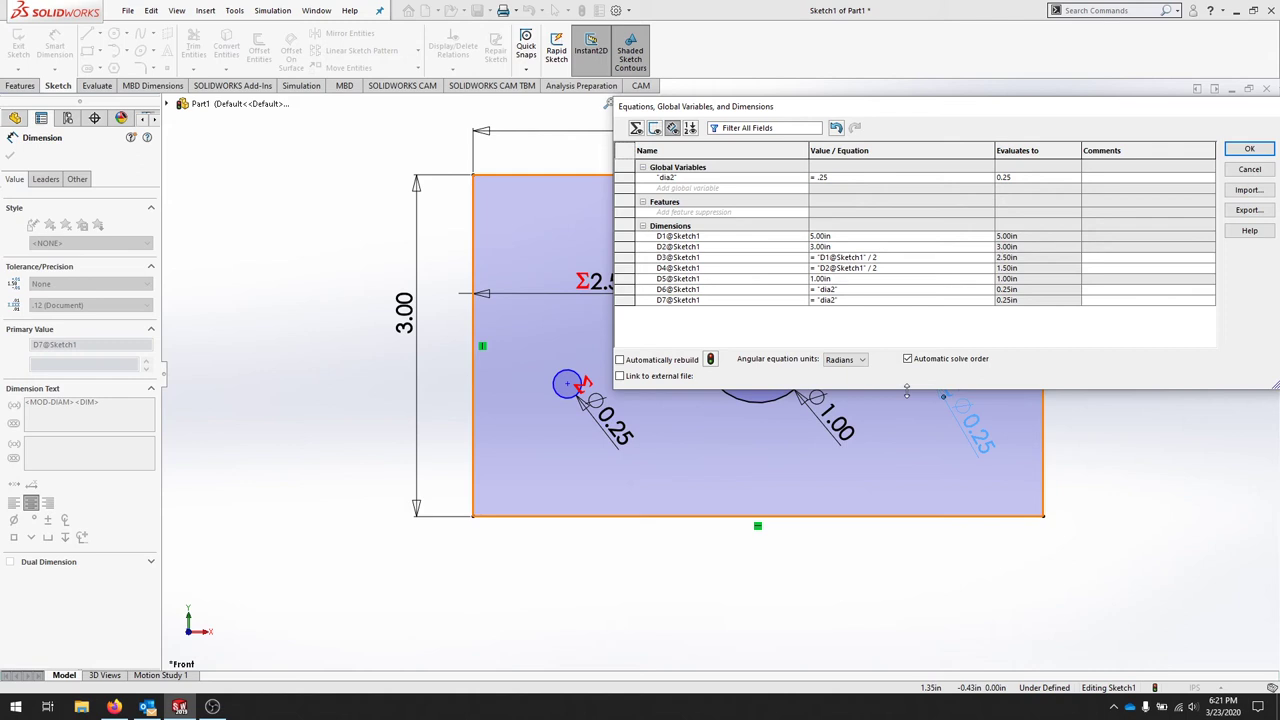
# Step: Add a global variable holeOffset = 1 and close the Equations dialog with OK
pyautogui.click(700, 188)
pyautogui.click(828, 189)
pyautogui.moveTo(848, 205)
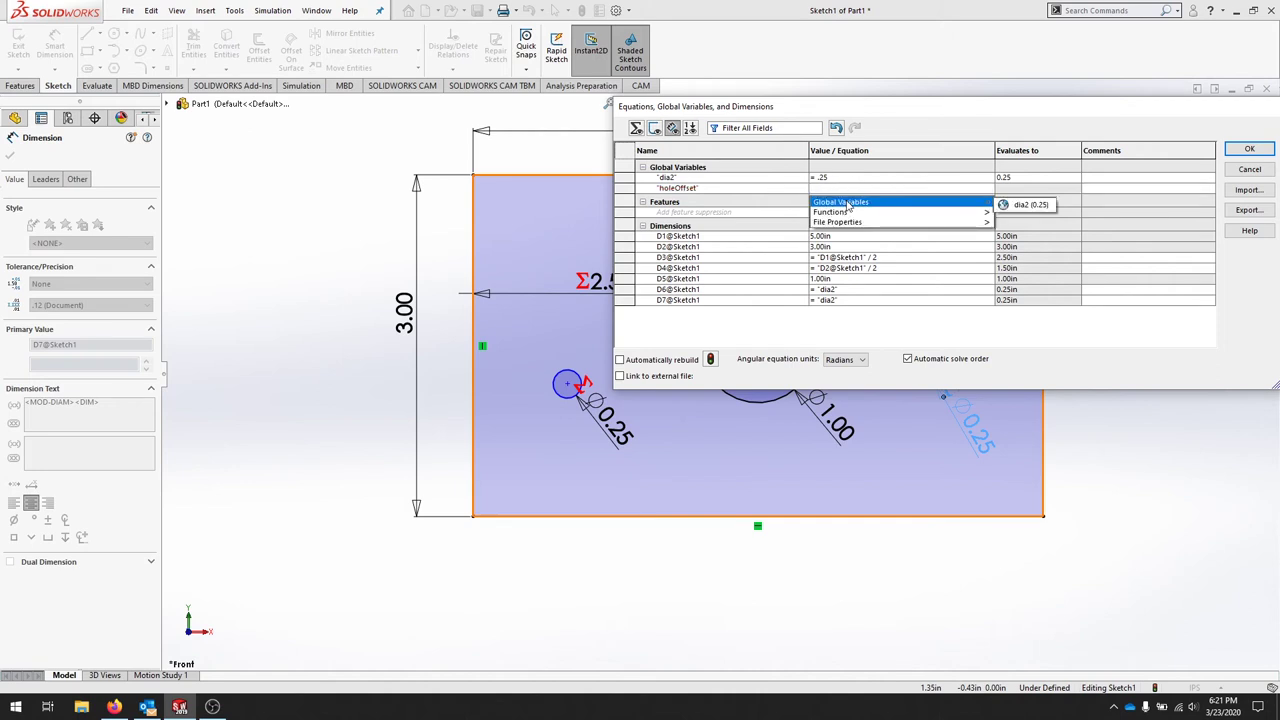
pyautogui.write('=')
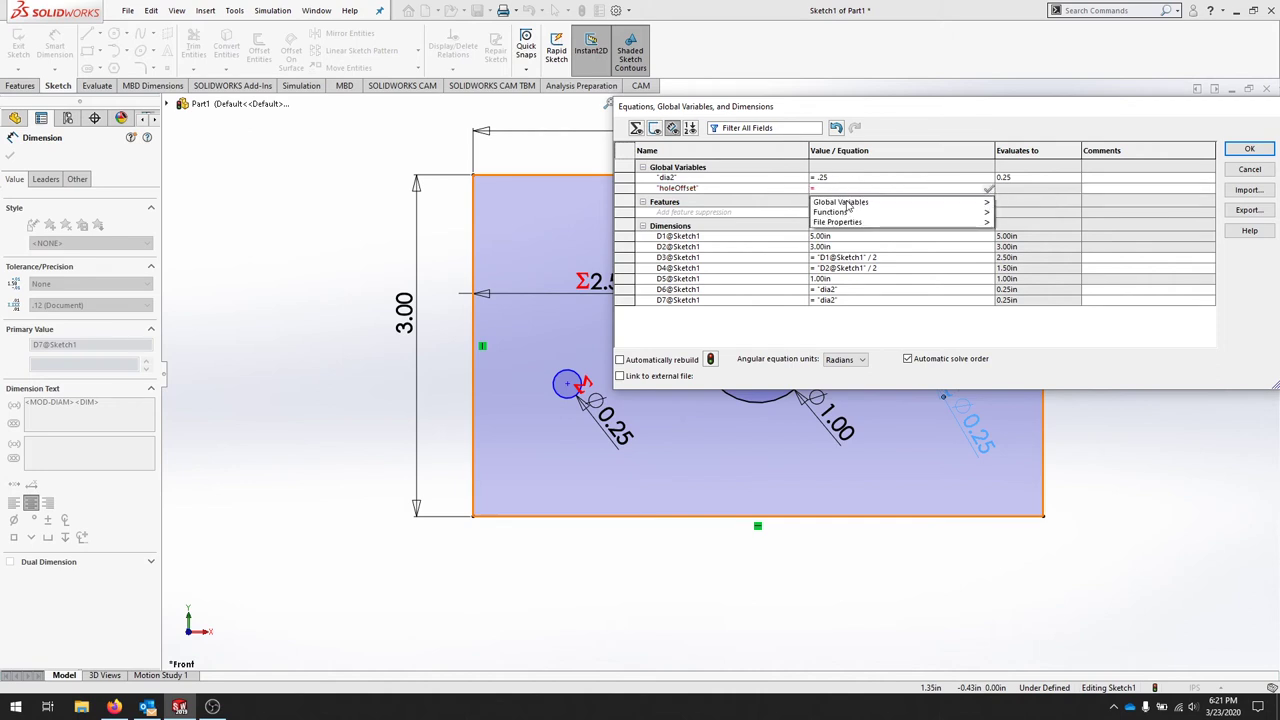
pyautogui.write('1')
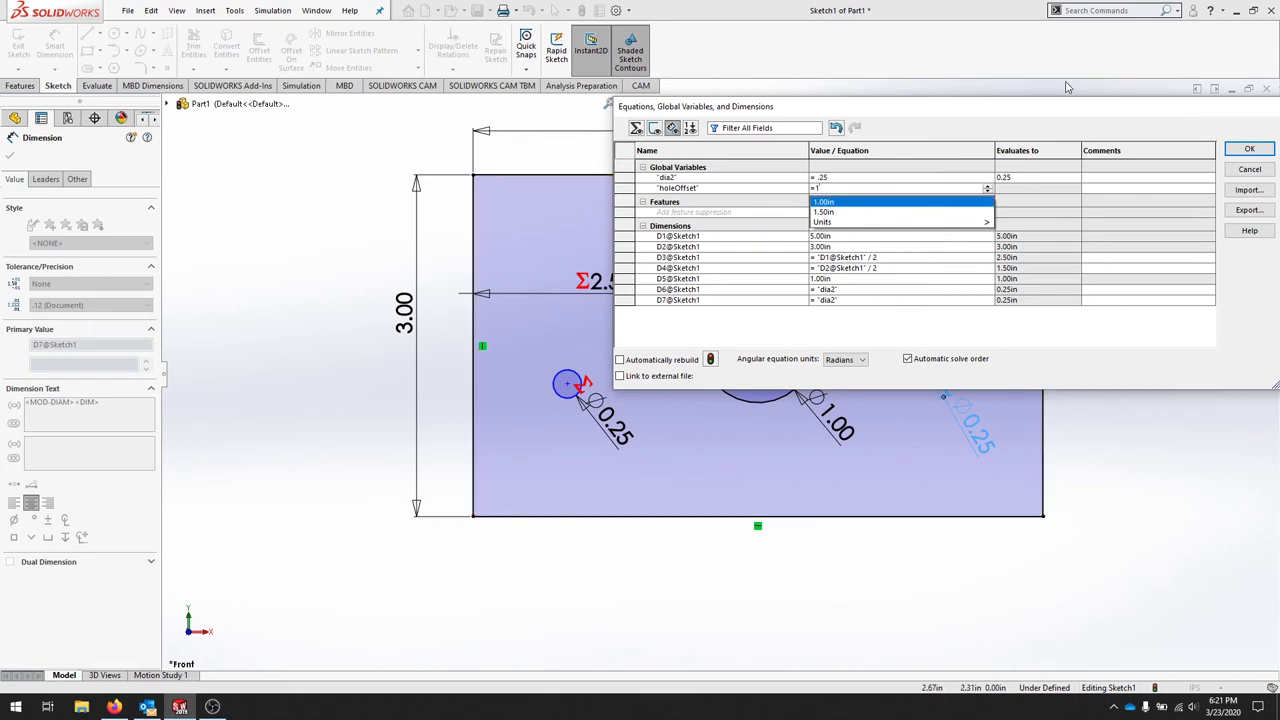
pyautogui.click(1251, 150)
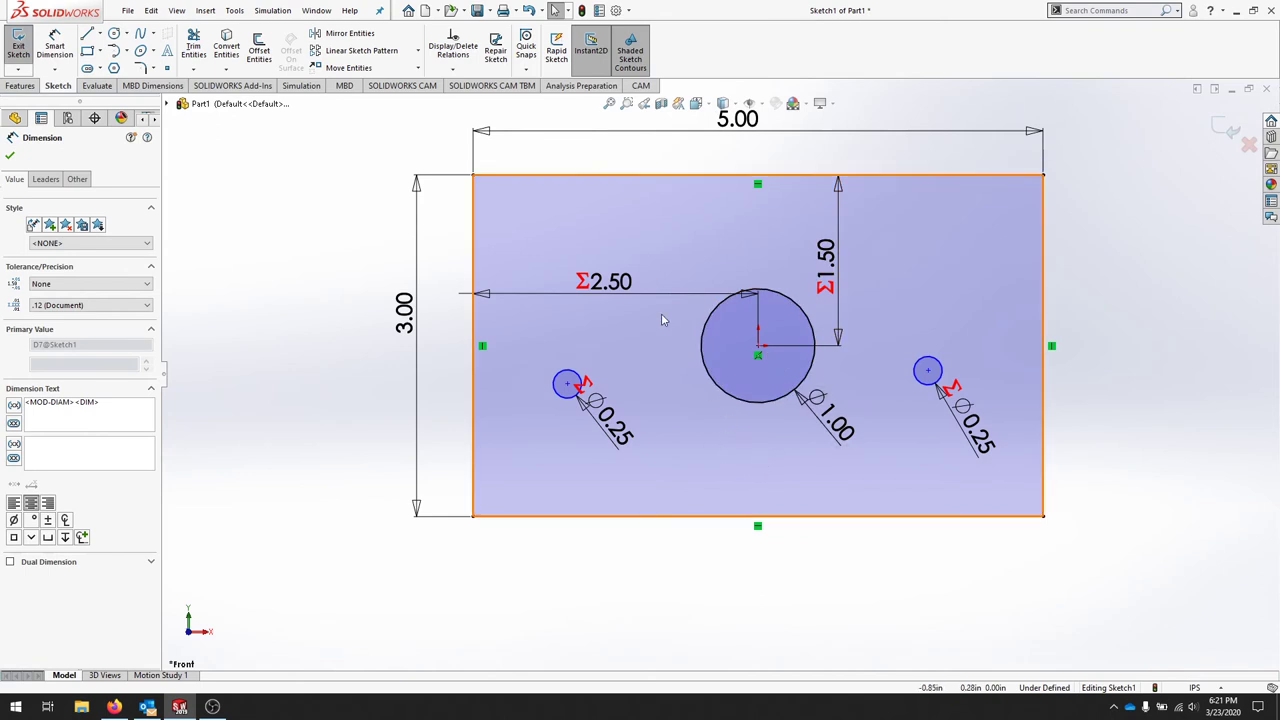
# Step: Dimension the left hole's centre 1.00 from the large circle's centre, driven by holeOffset
pyautogui.click(44, 51)
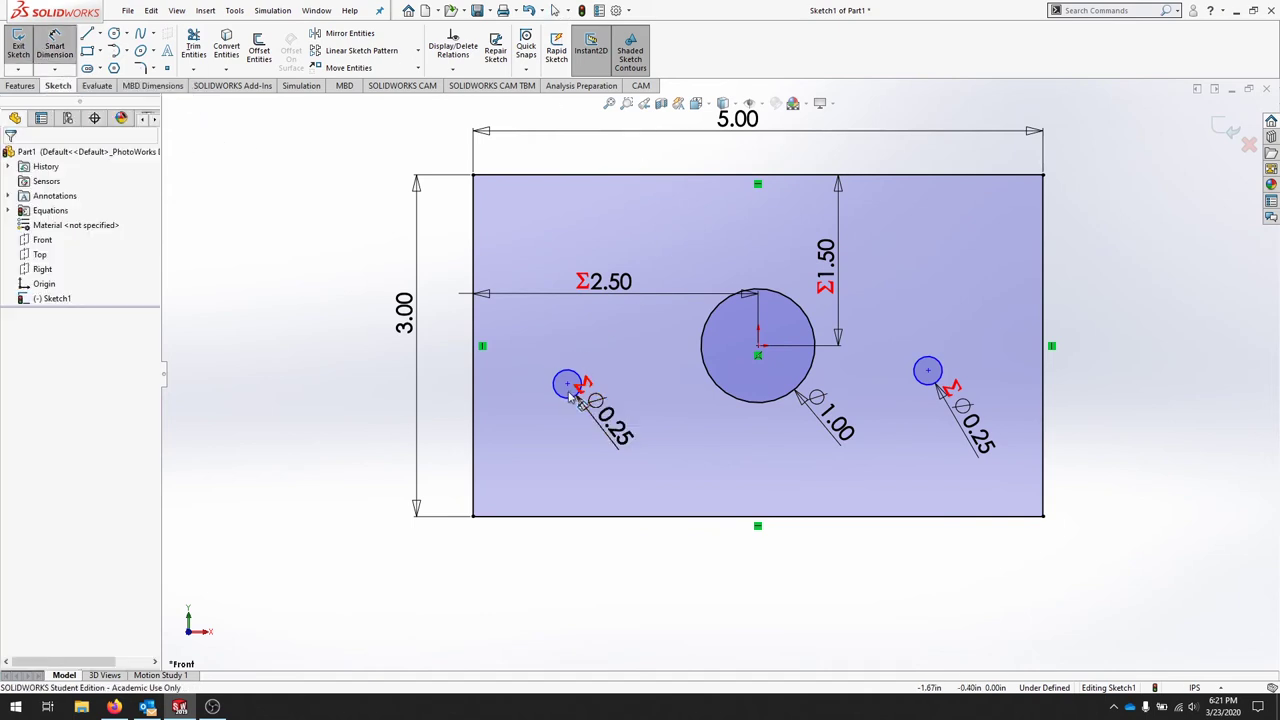
pyautogui.click(567, 385)
pyautogui.click(758, 348)
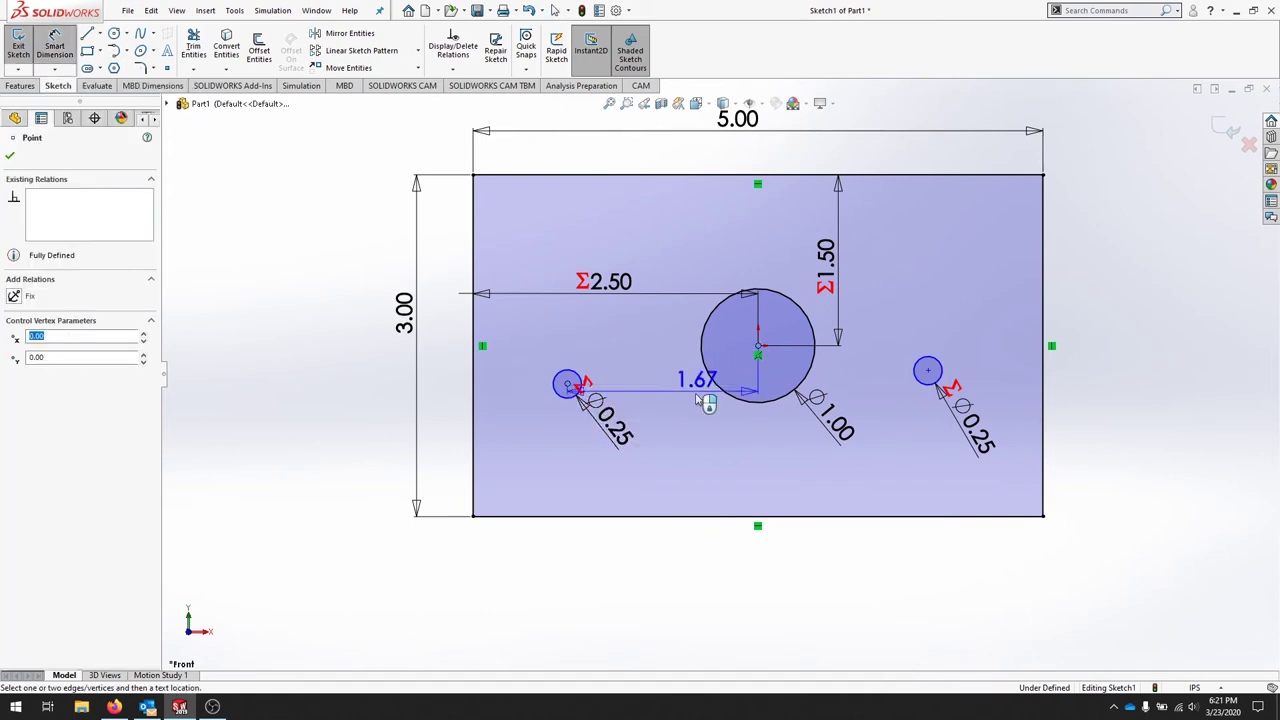
pyautogui.click(684, 476)
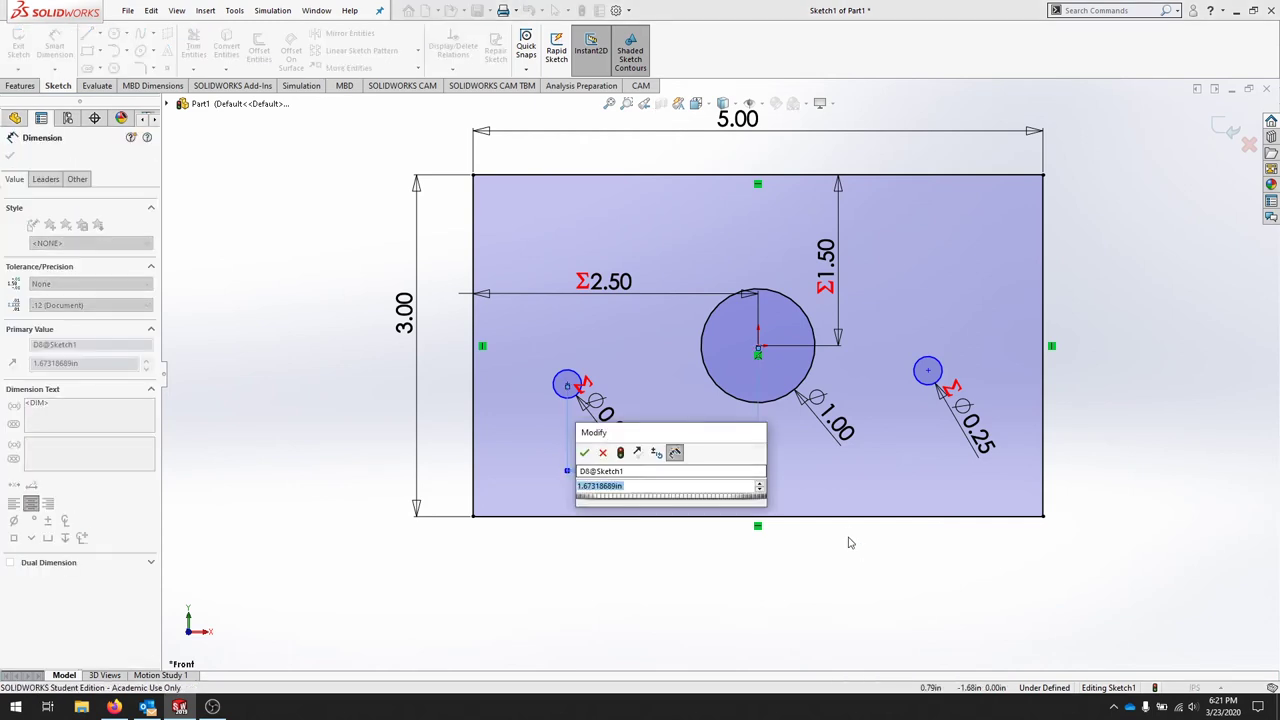
pyautogui.write('=')
pyautogui.press('Down')
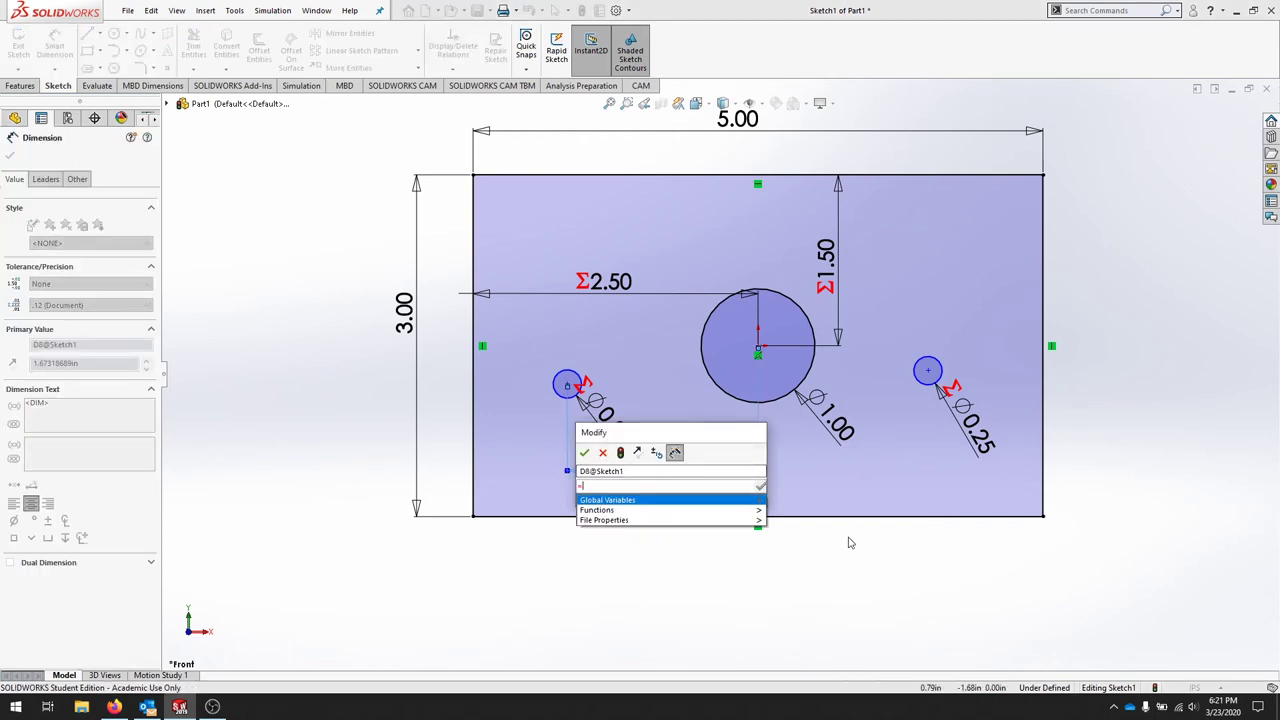
pyautogui.press('Down')
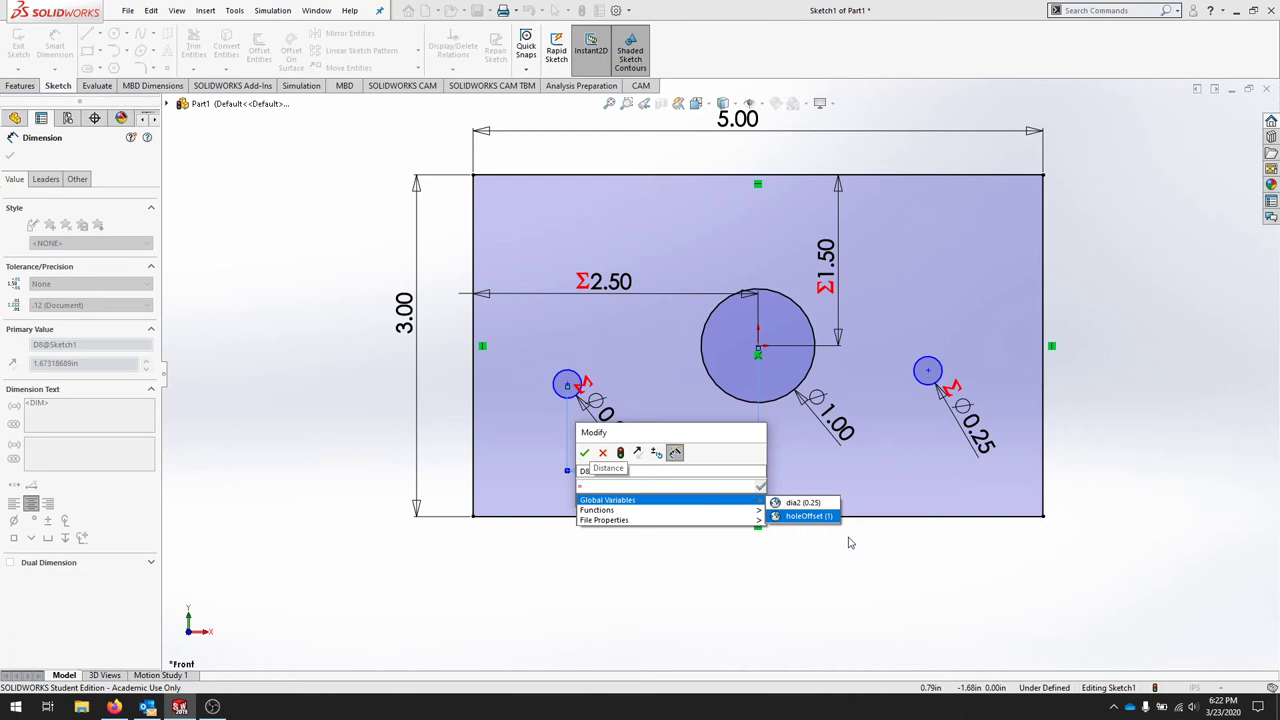
pyautogui.press('Return')
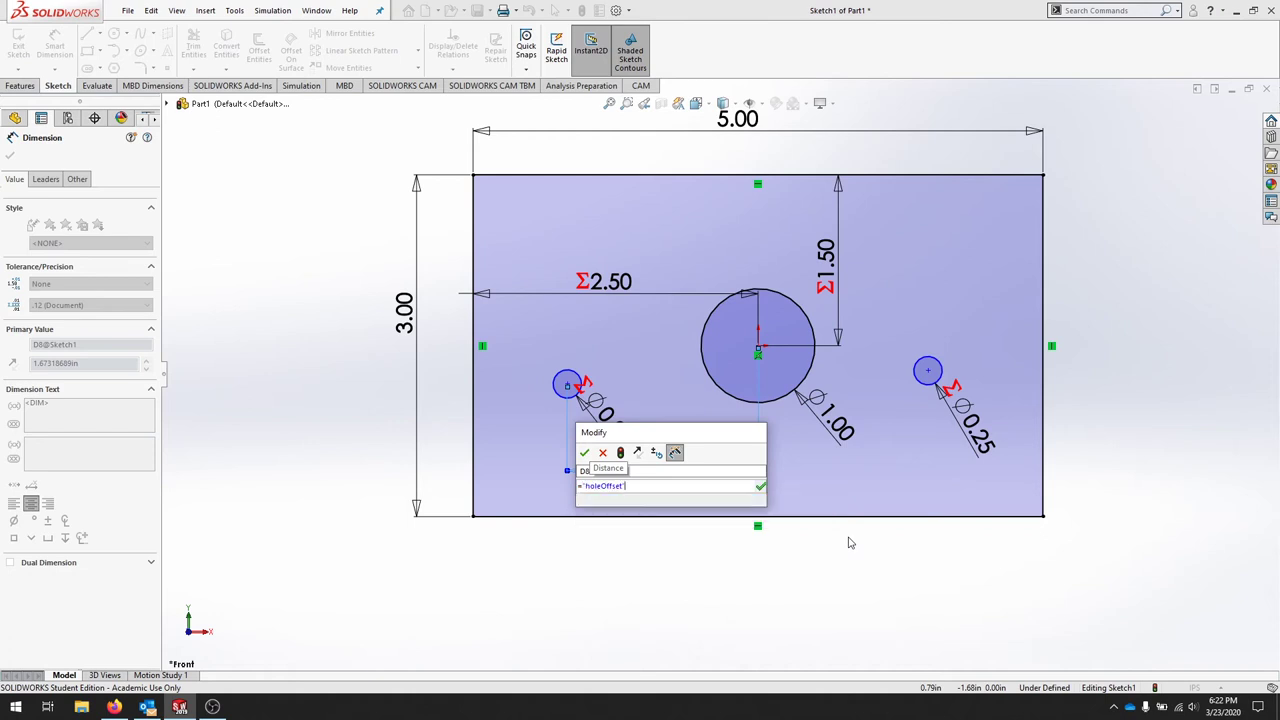
pyautogui.click(584, 452)
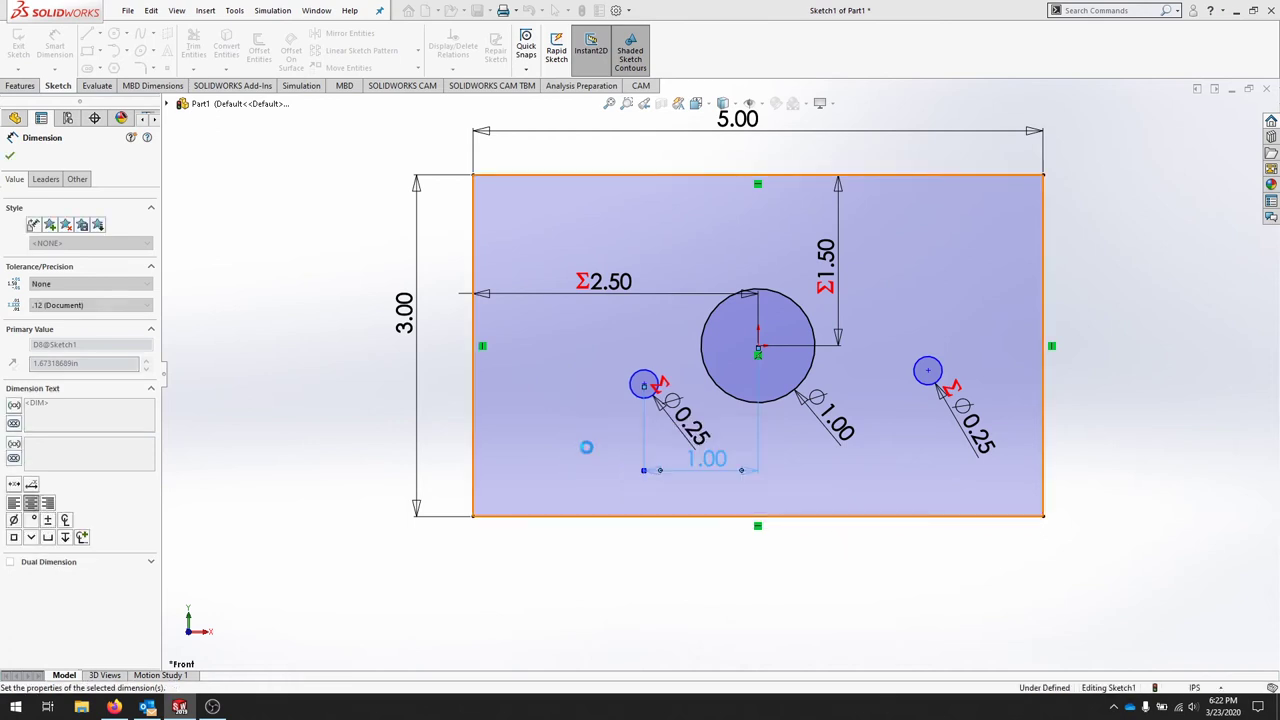
# Step: Dimension the right hole's centre 1.00 from the large circle's centre using holeOffset
pyautogui.click(928, 372)
pyautogui.click(758, 349)
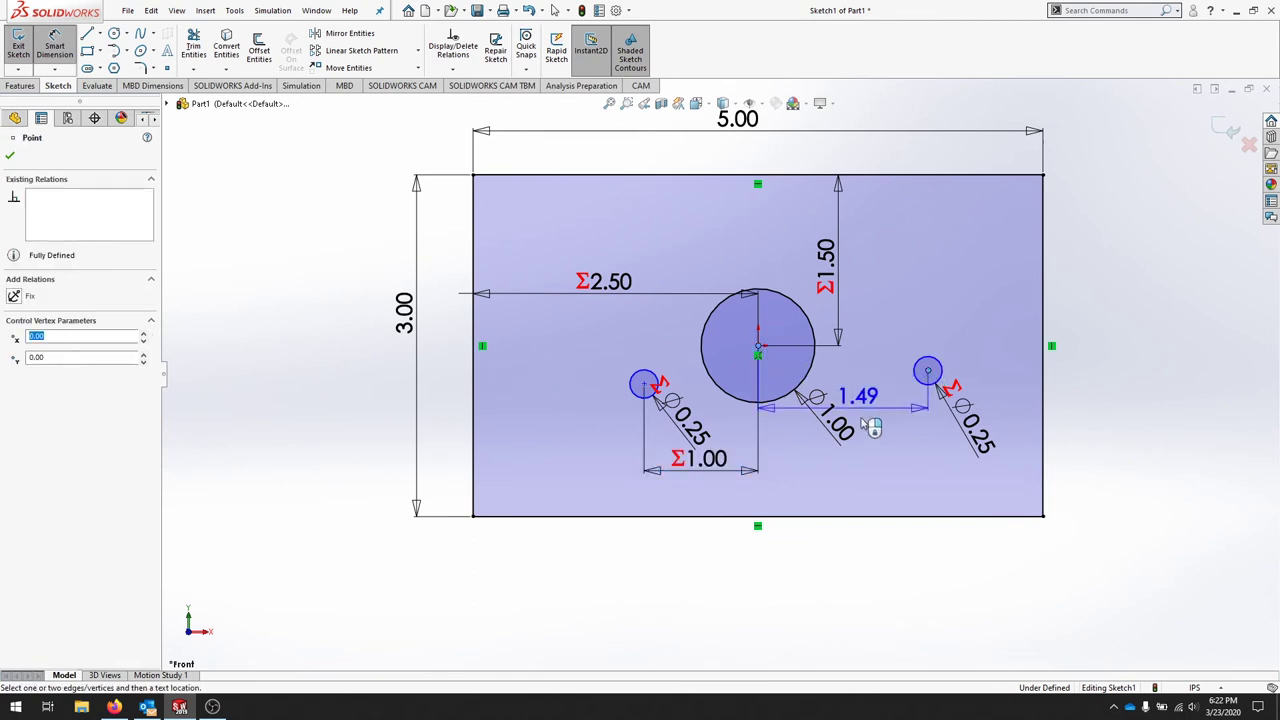
pyautogui.click(882, 480)
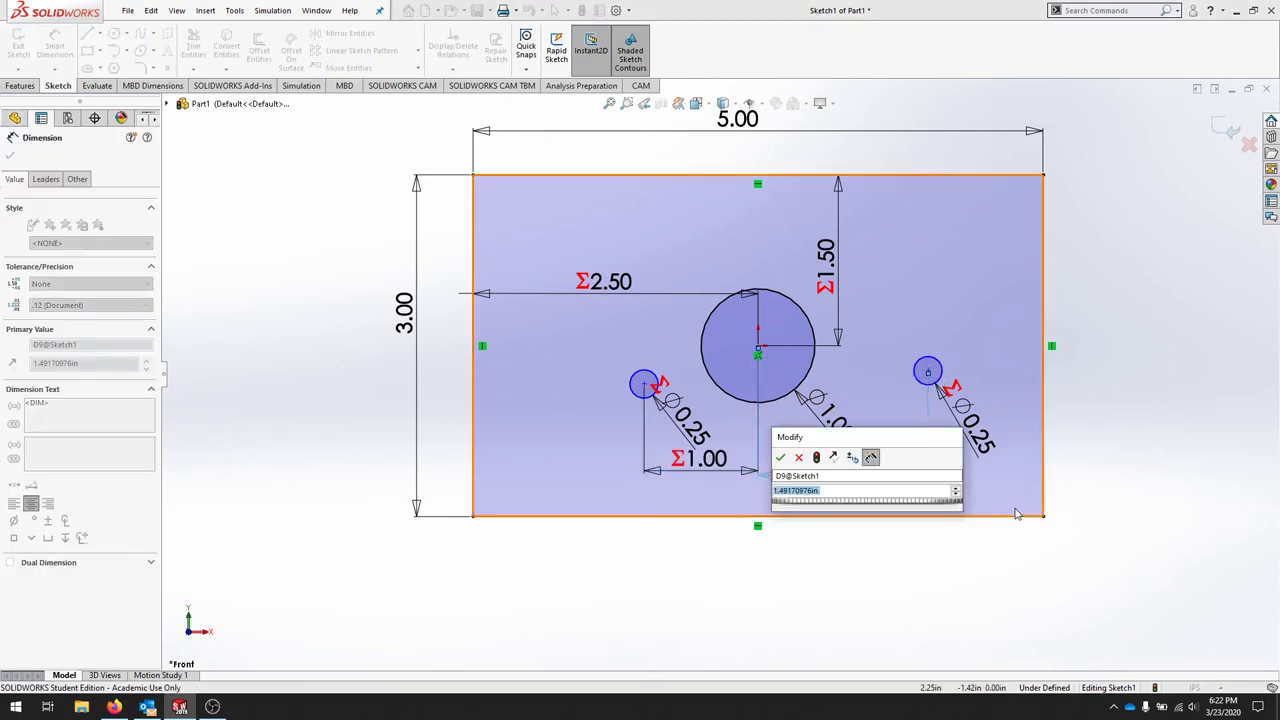
pyautogui.write('=')
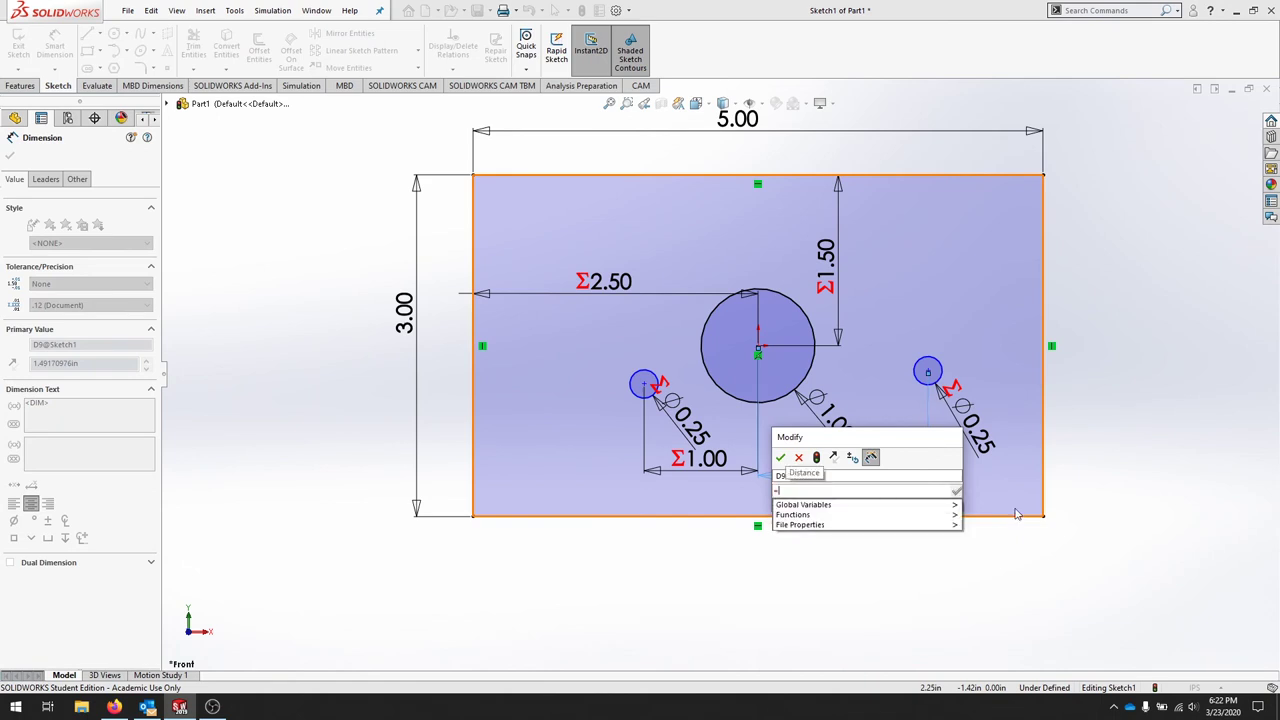
pyautogui.press('Down')
pyautogui.click(1008, 520)
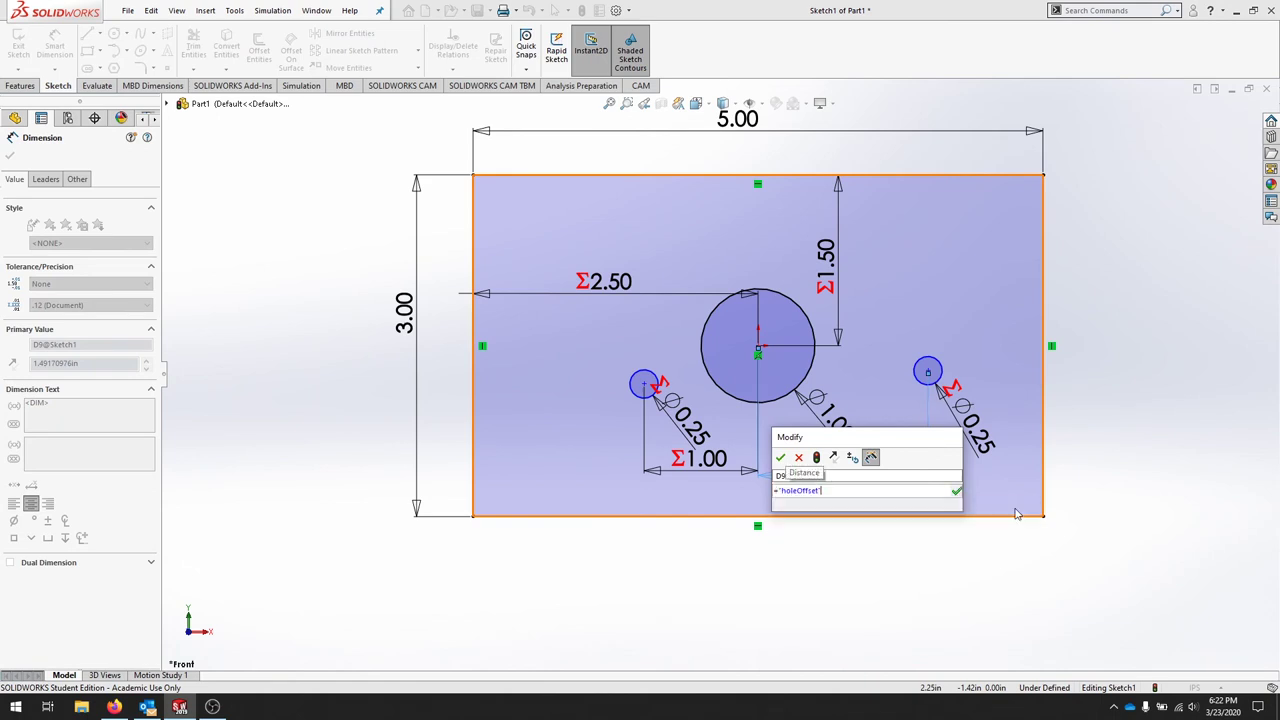
pyautogui.press('Return')
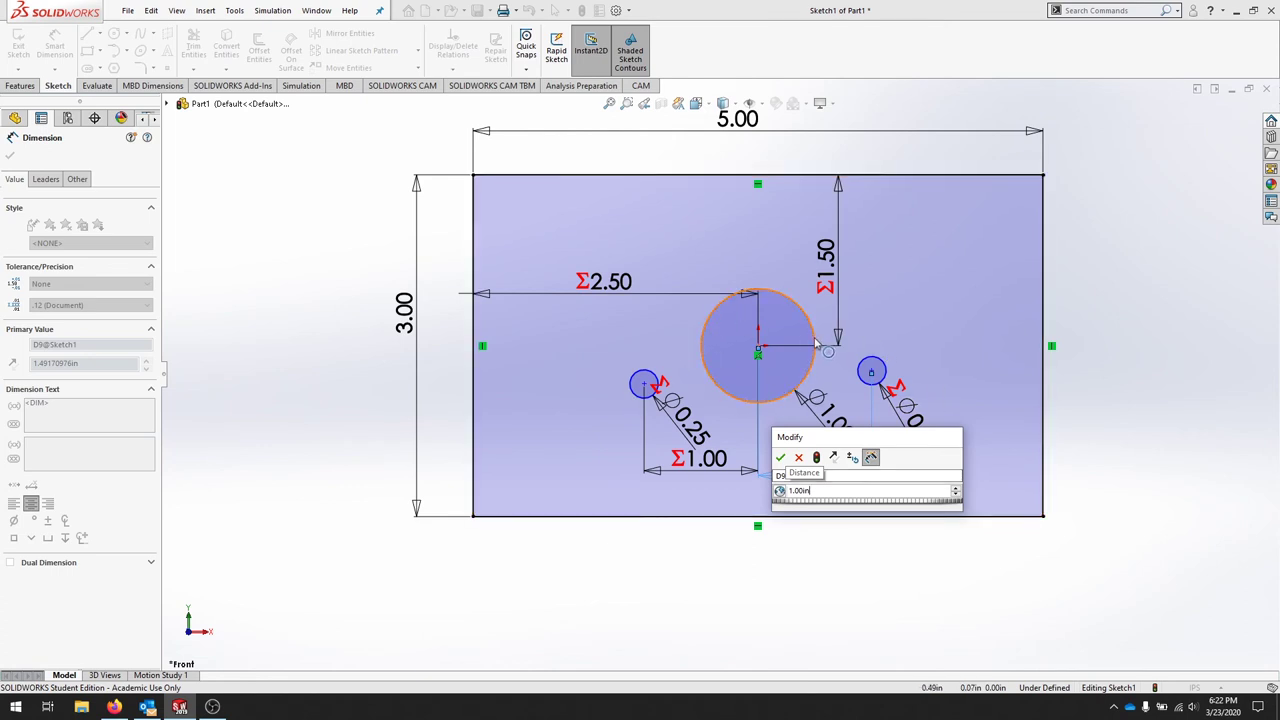
pyautogui.click(780, 457)
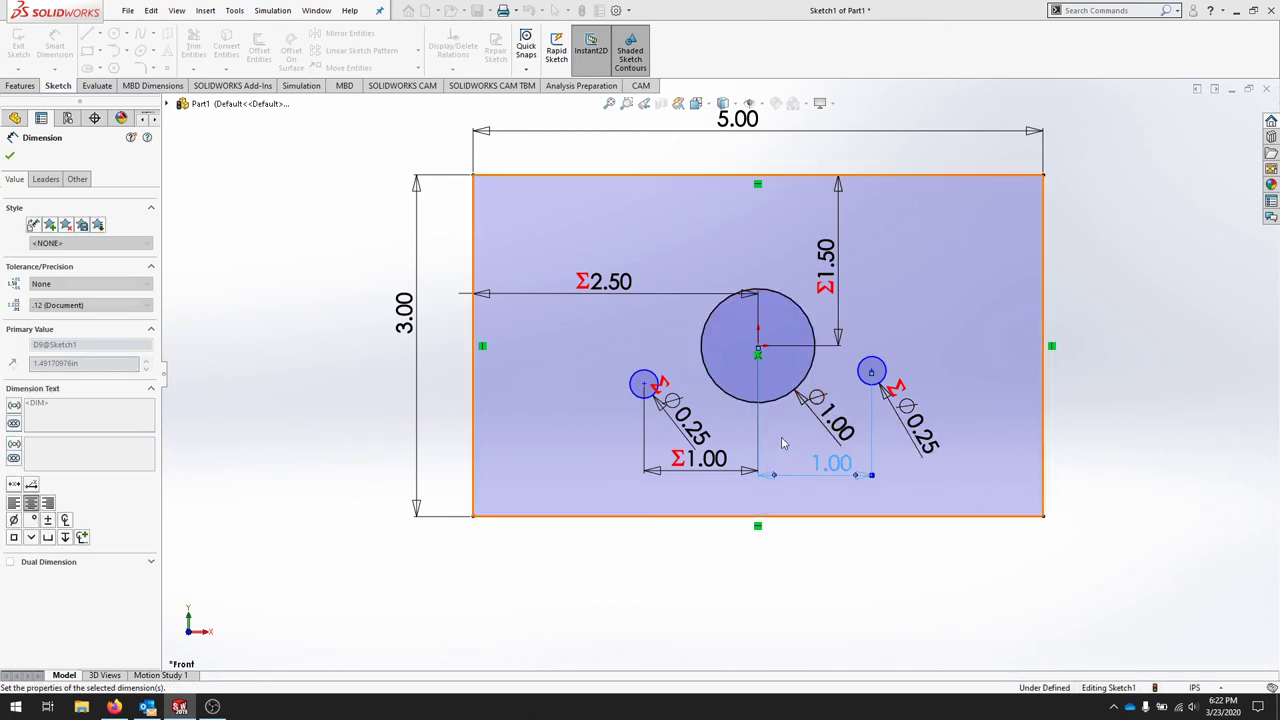
# Step: Add a Horizontal relation aligning both small hole centres with the large circle's centre
pyautogui.click(644, 384)
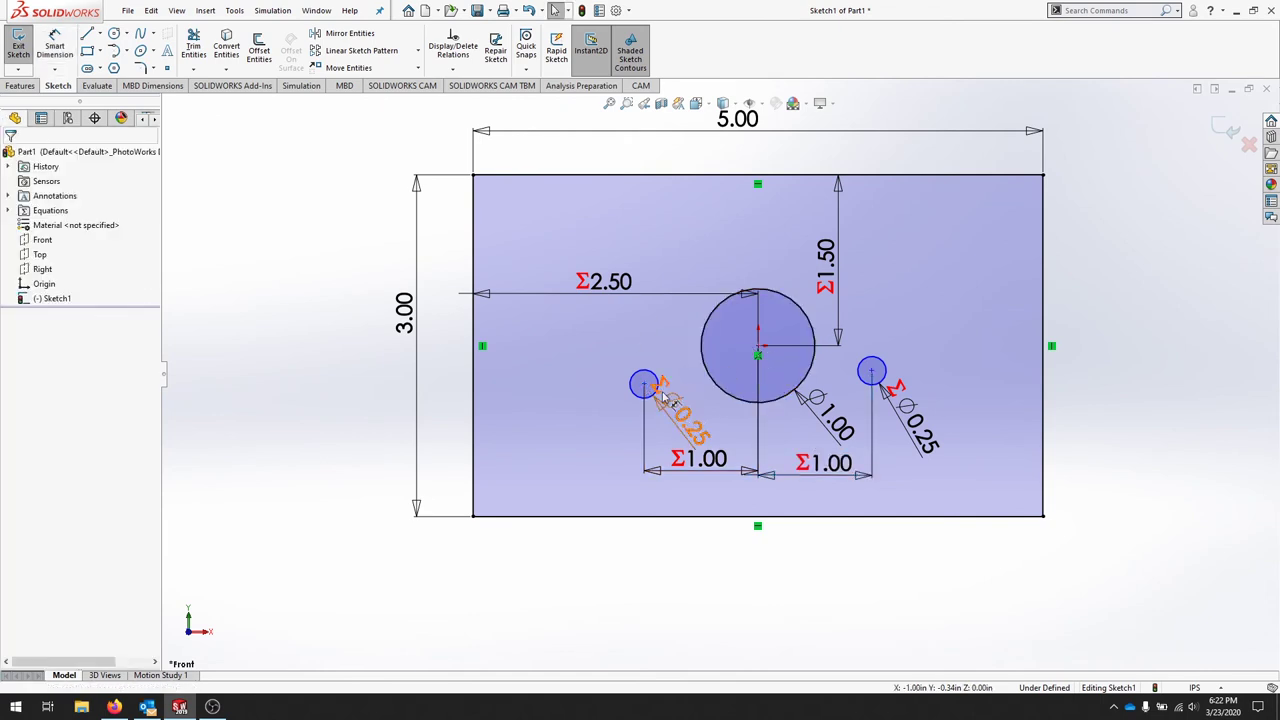
pyautogui.click(757, 378)
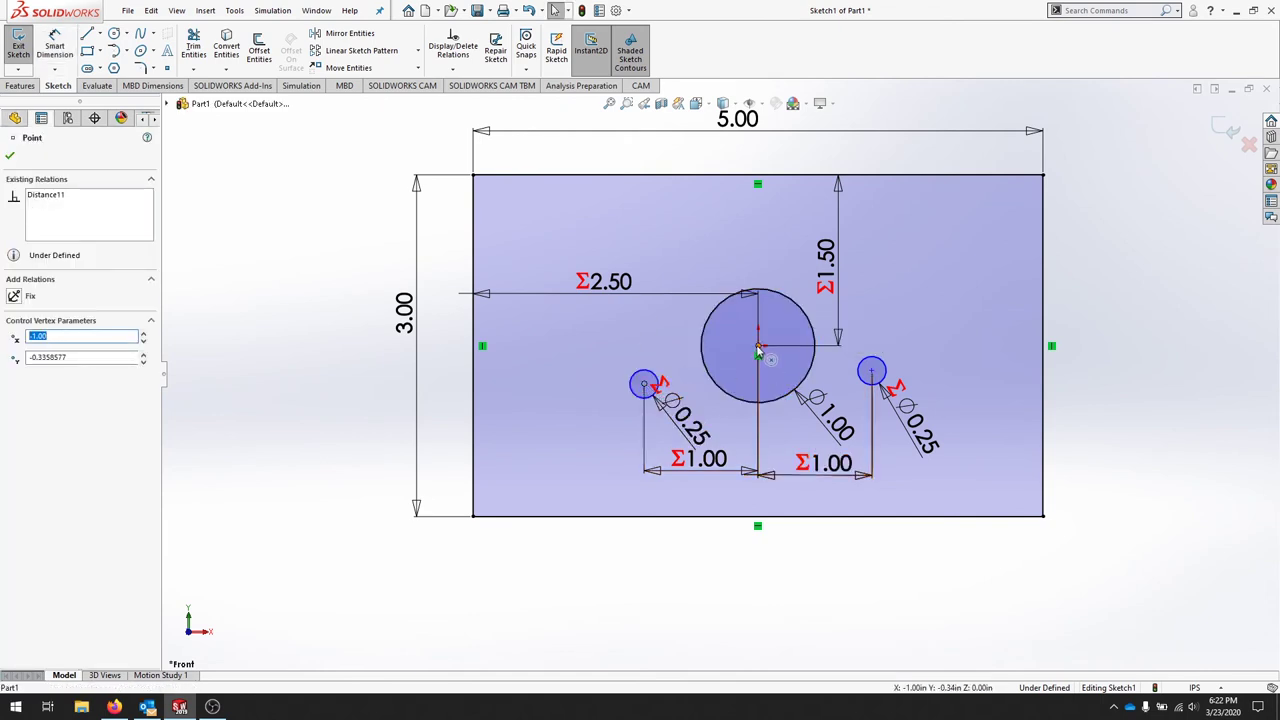
pyautogui.keyDown('ctrl'); pyautogui.click(872, 372); pyautogui.keyUp('ctrl')
pyautogui.keyDown('ctrl'); pyautogui.click(872, 372); pyautogui.keyUp('ctrl')
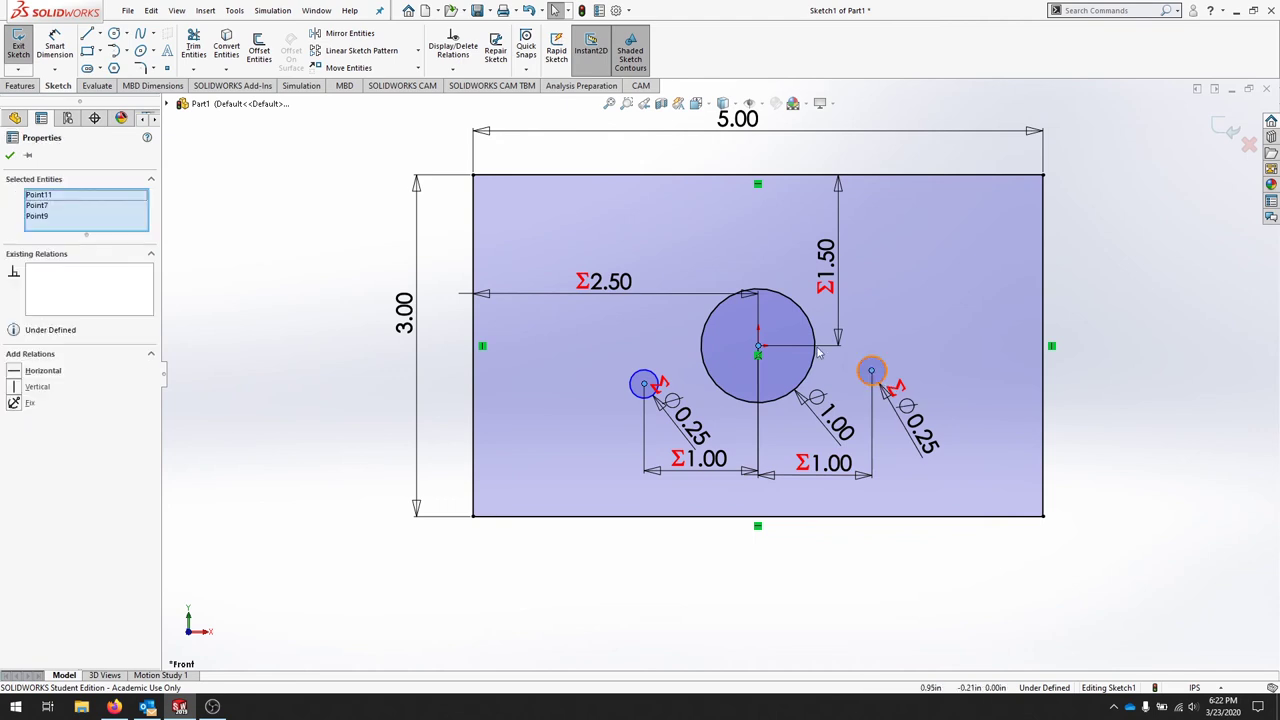
pyautogui.click(43, 370)
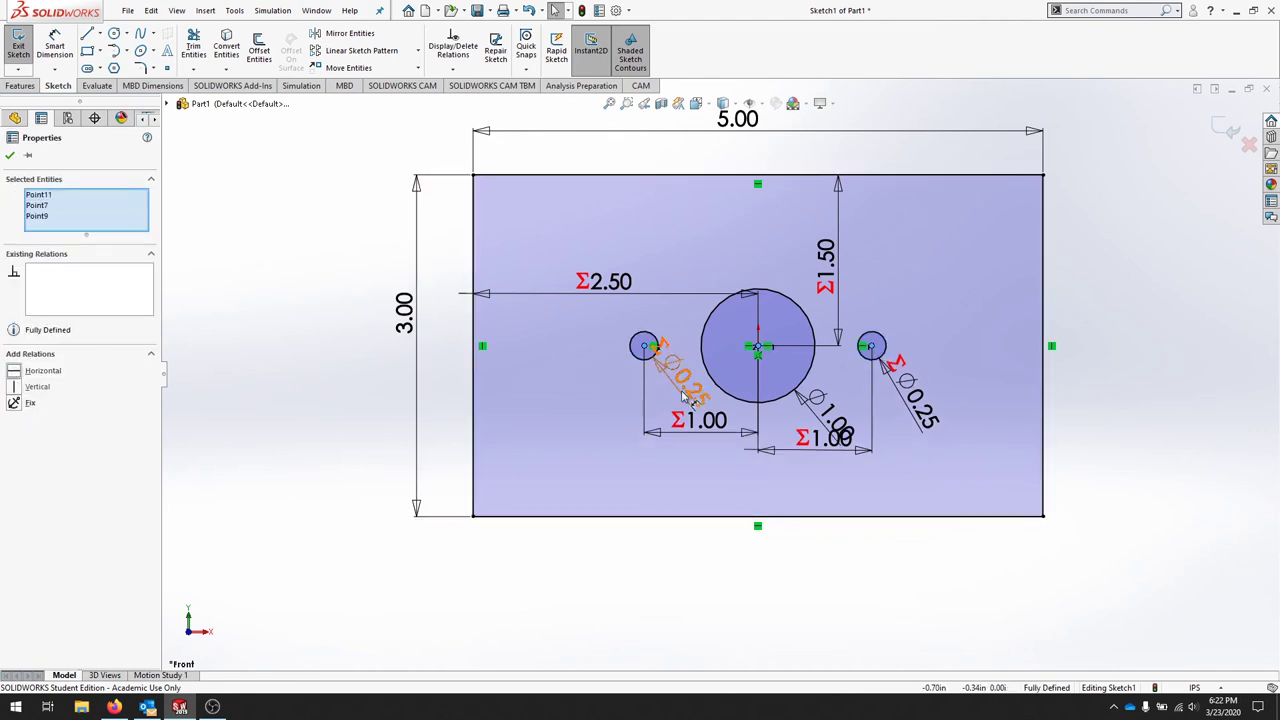
pyautogui.click(940, 610)
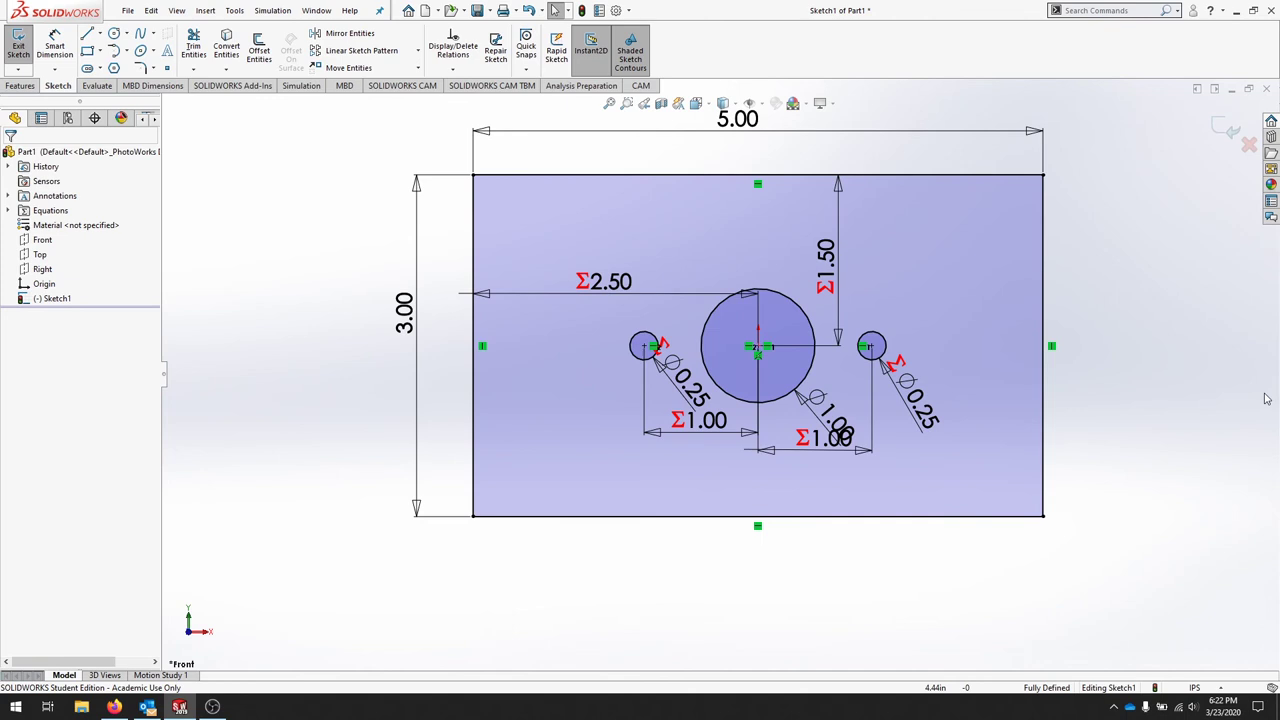
# Step: Change holeOffset from 1 to 2 in Equations, moving both side holes to 2.00
pyautogui.click(245, 12)
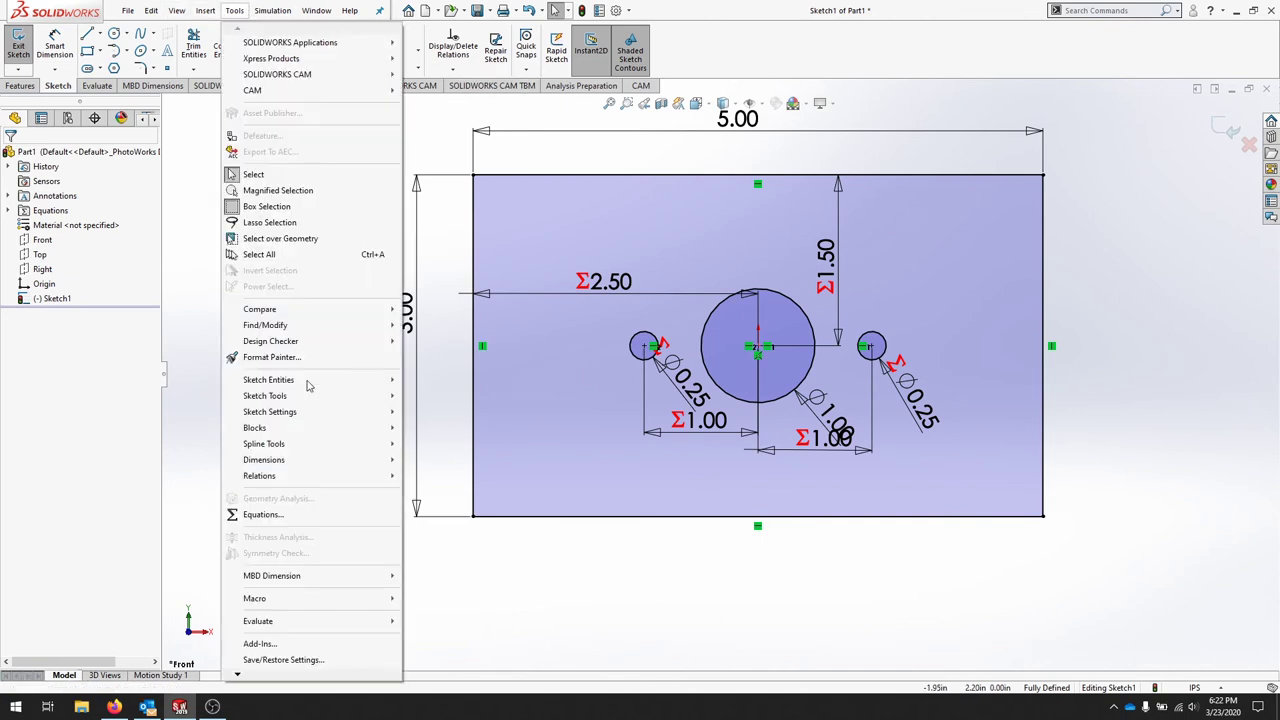
pyautogui.click(310, 505)
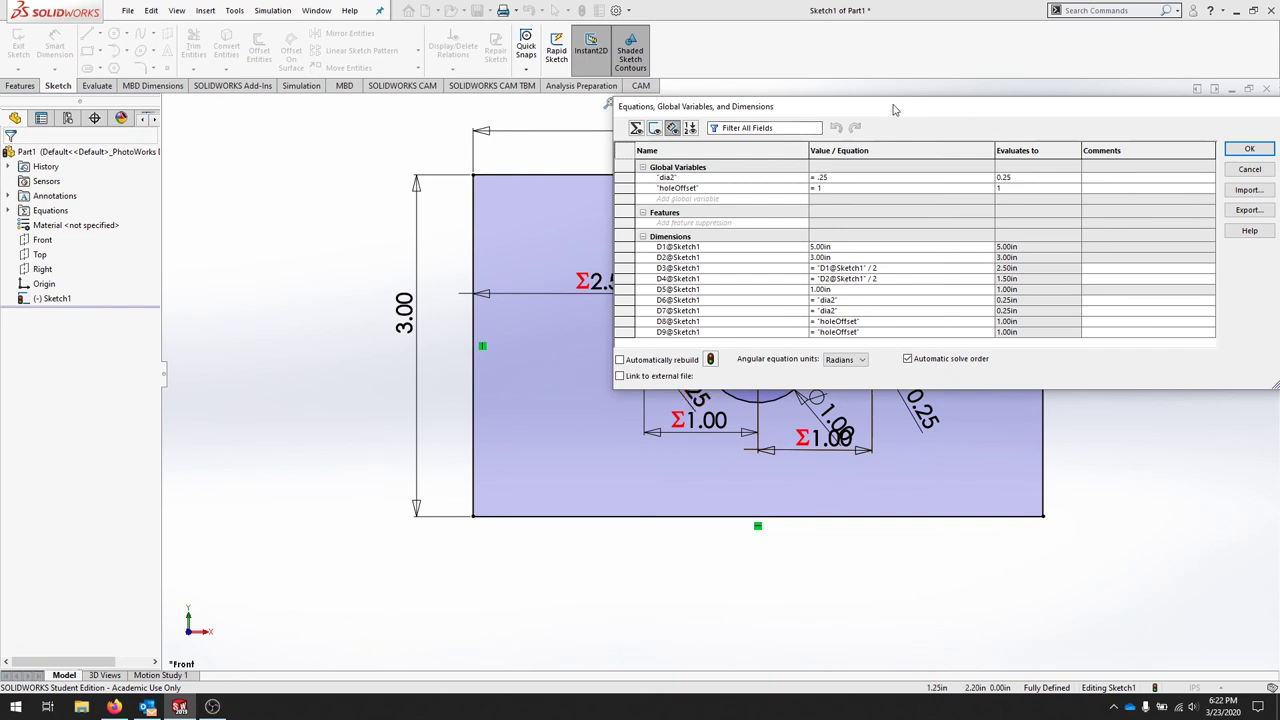
pyautogui.click(810, 112)
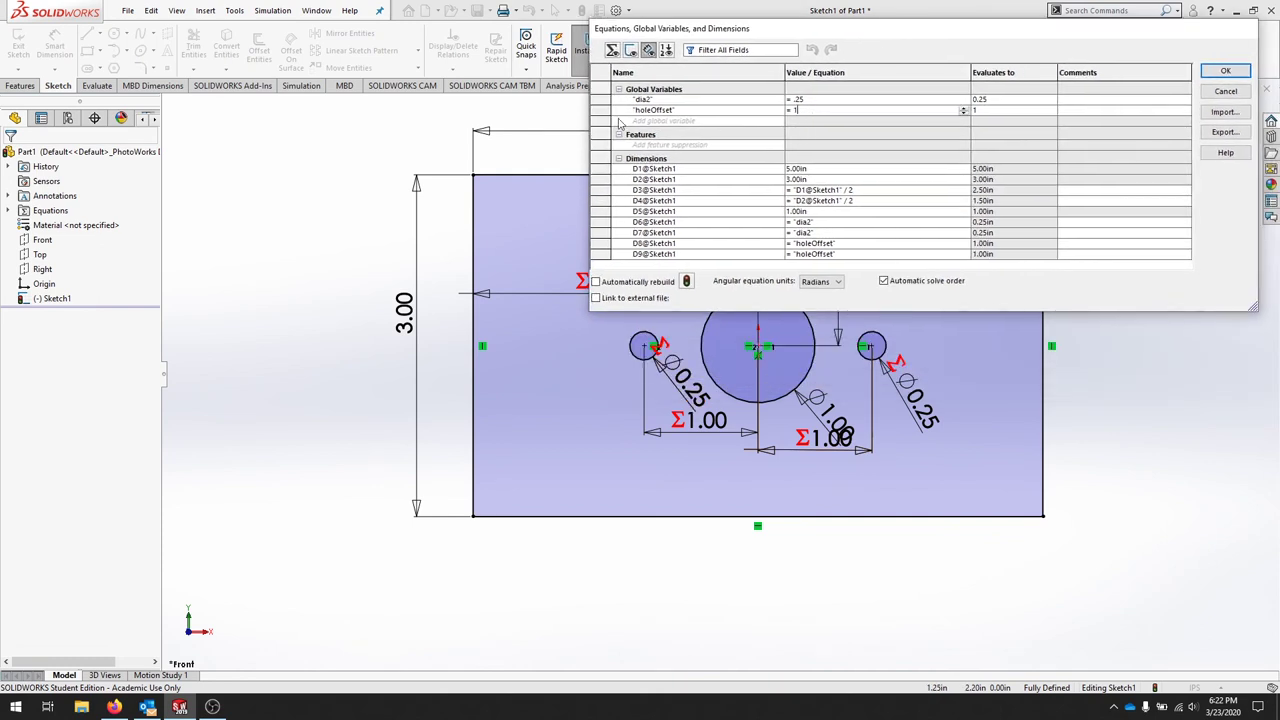
pyautogui.press('BackSpace')
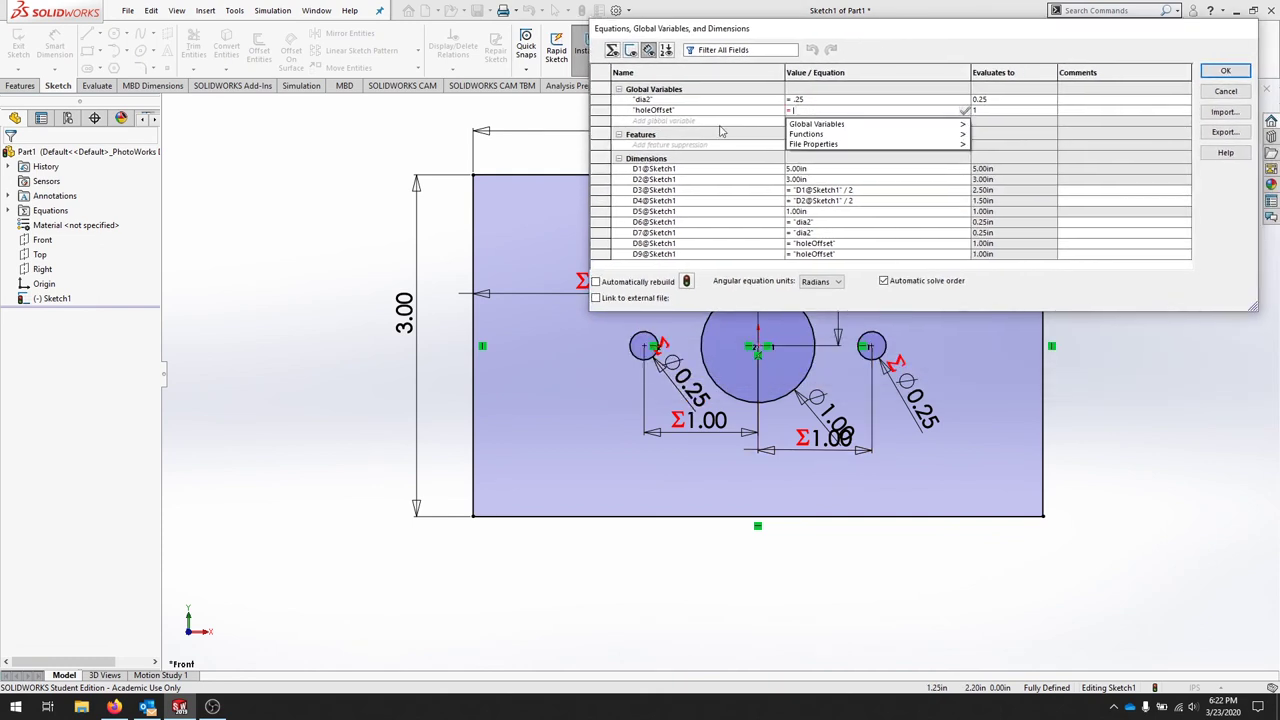
pyautogui.write('2')
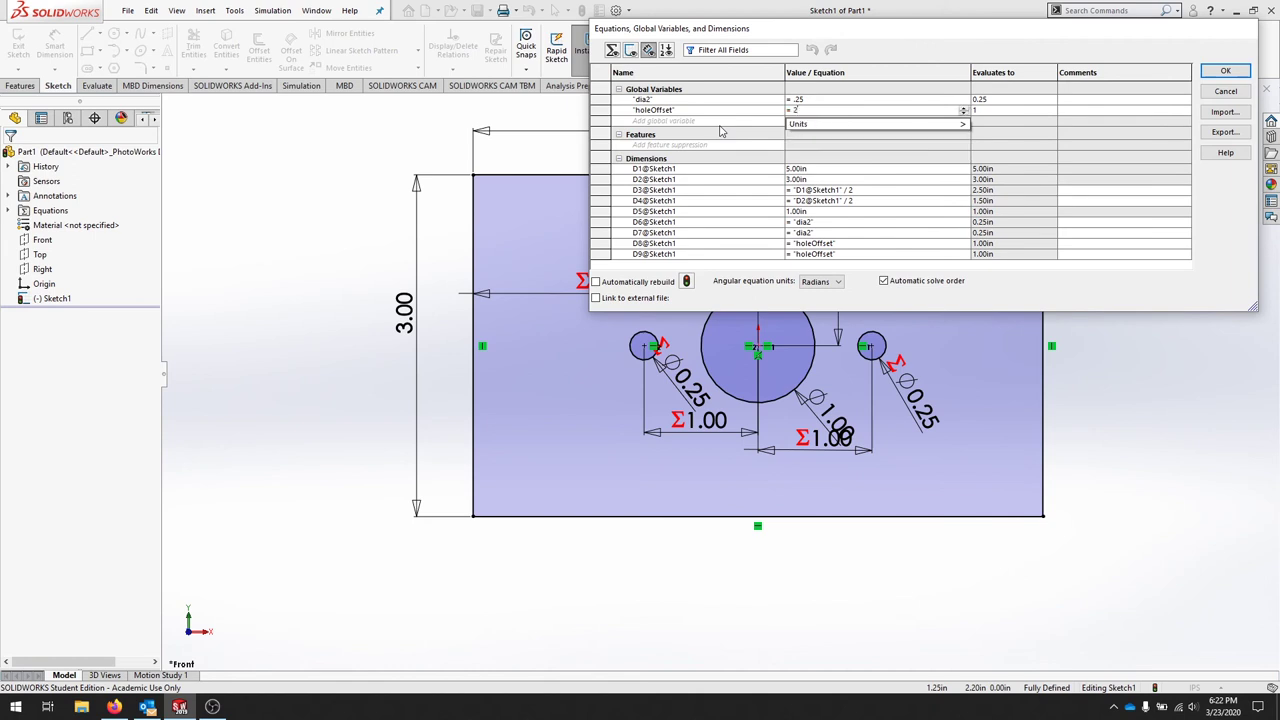
pyautogui.click(1228, 72)
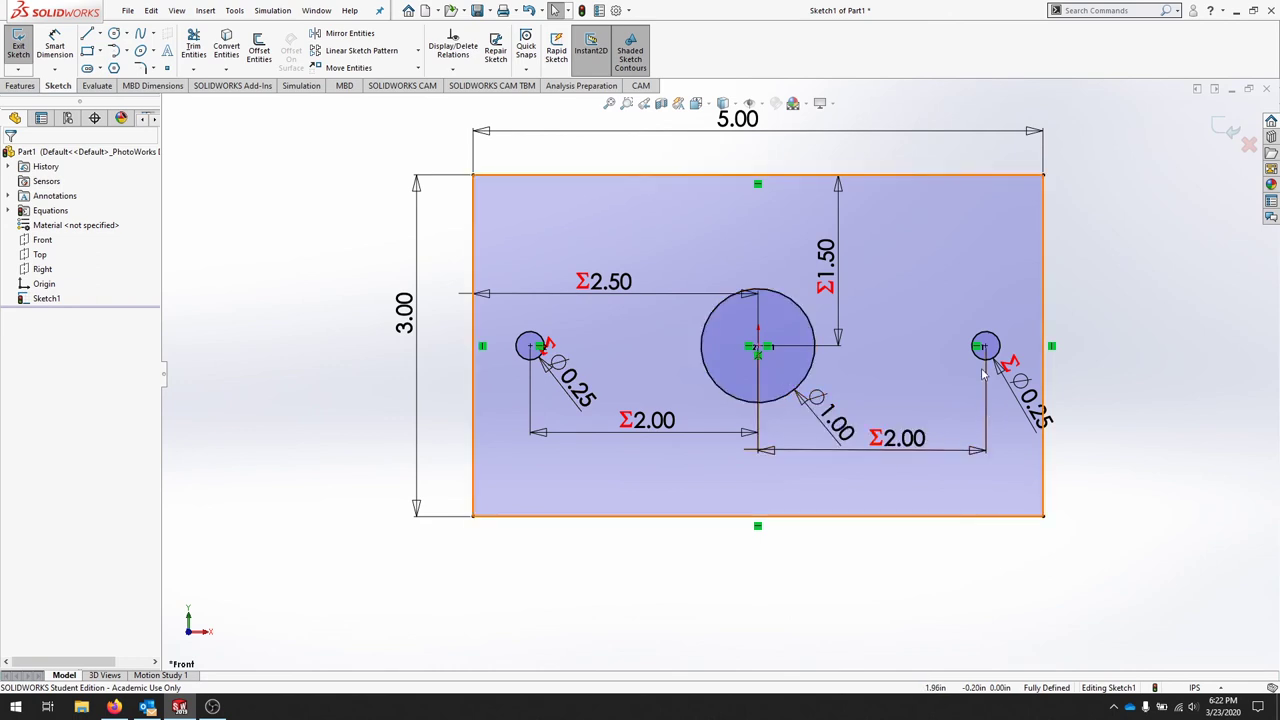
# Step: Add a global variable materialThickness = 0.125 in the Equations manager and close it
pyautogui.click(243, 11)
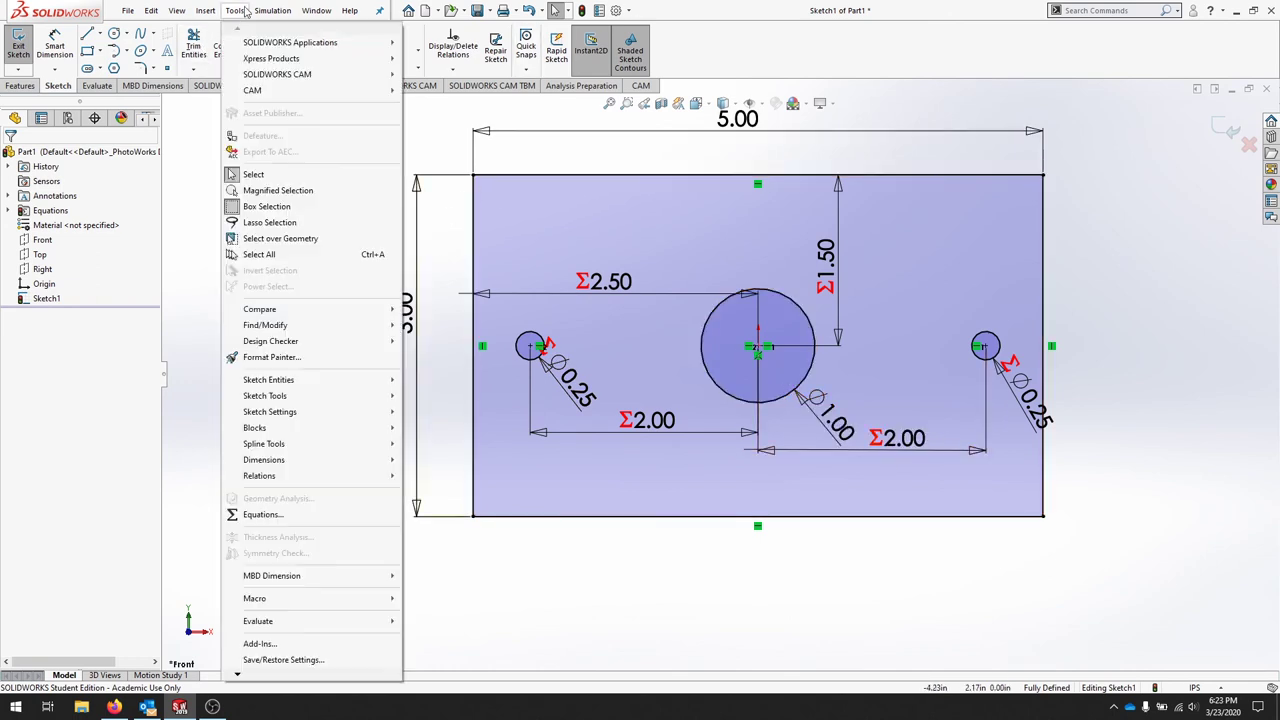
pyautogui.click(296, 516)
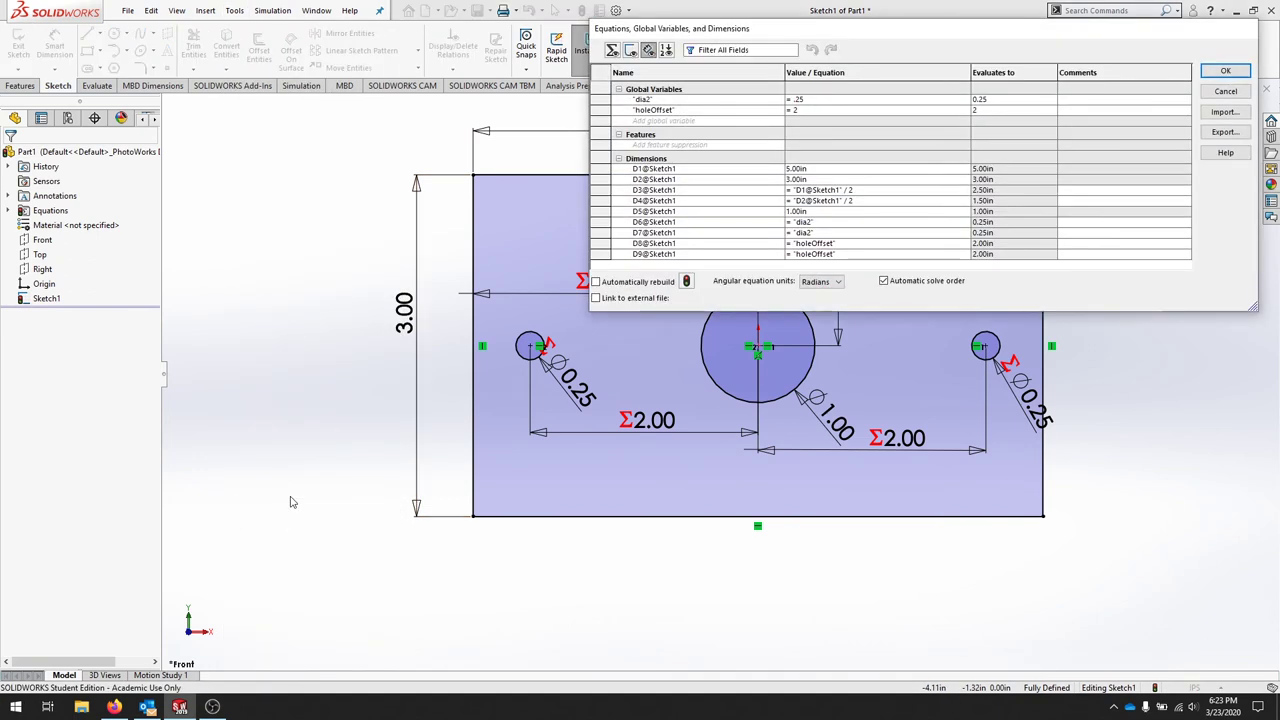
pyautogui.click(700, 121)
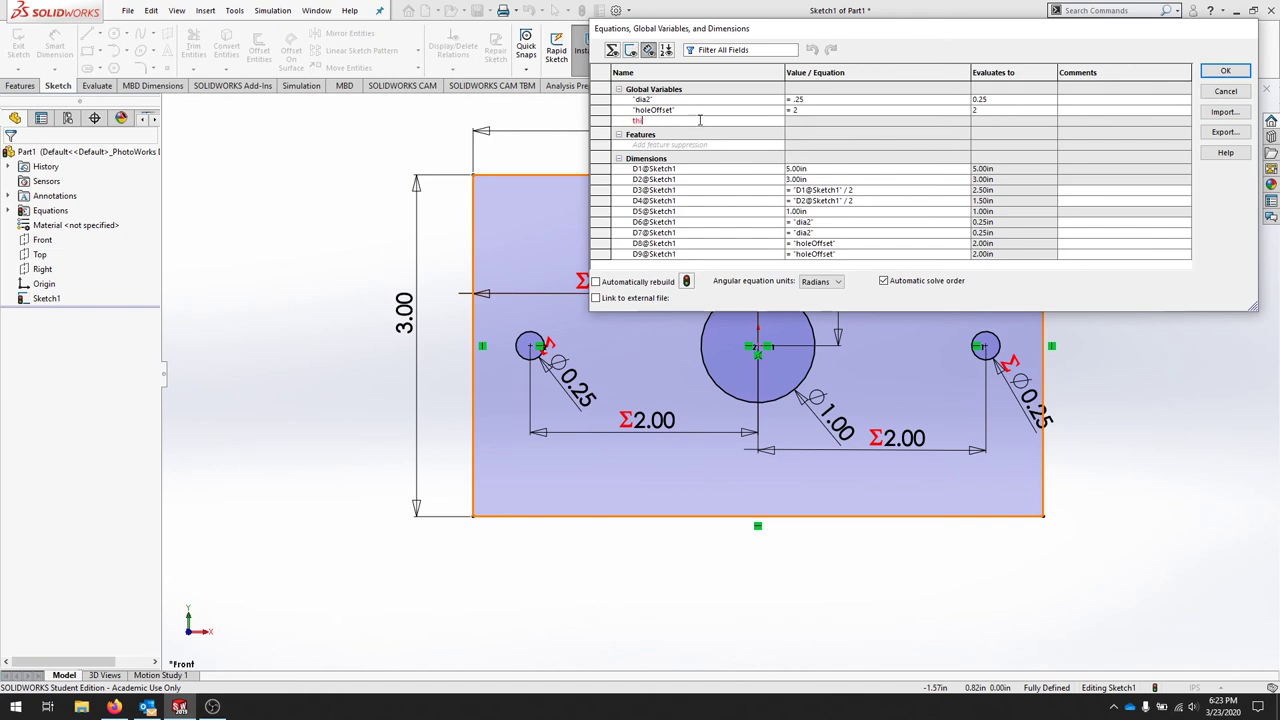
pyautogui.write('materialThickness')
pyautogui.press('Tab')
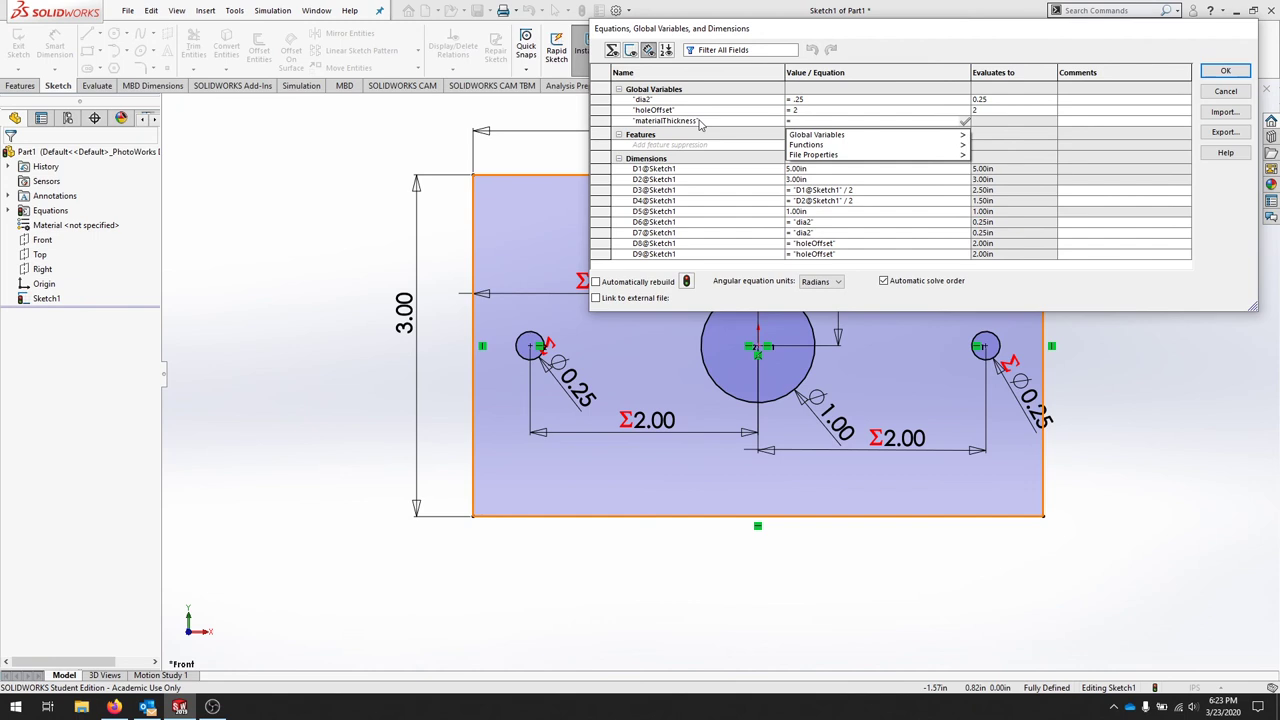
pyautogui.write('.125')
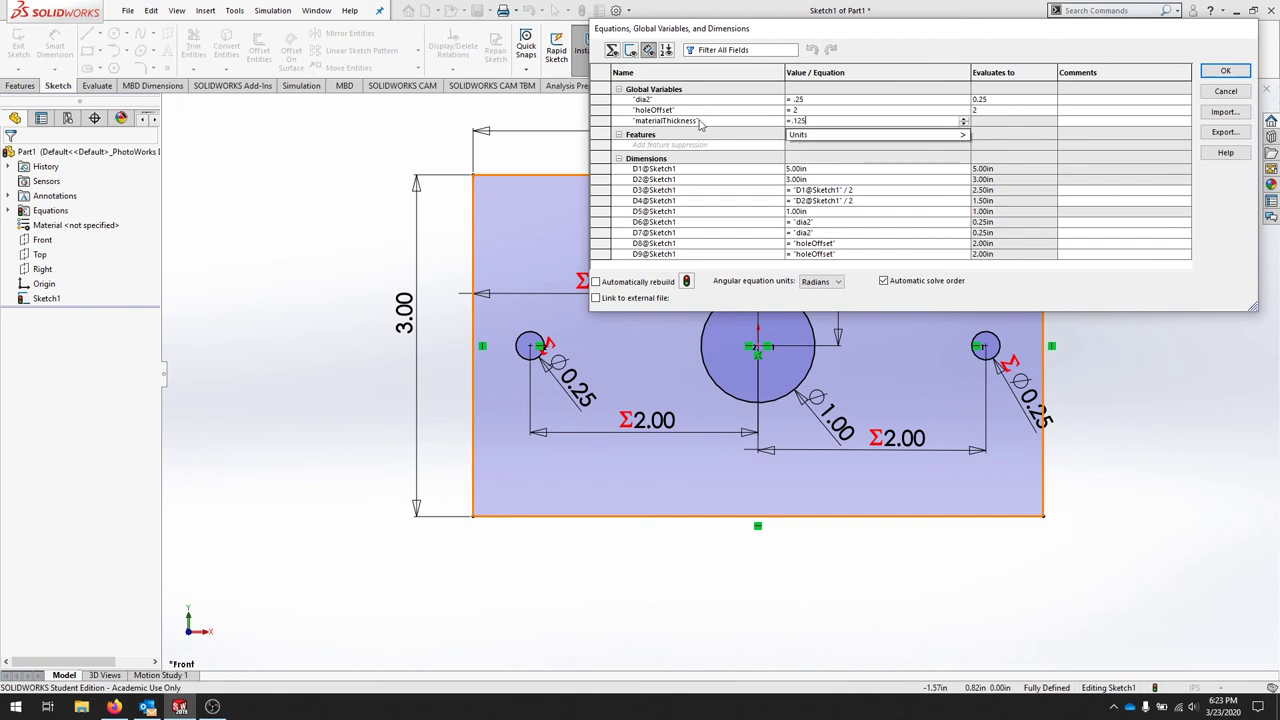
pyautogui.click(1228, 70)
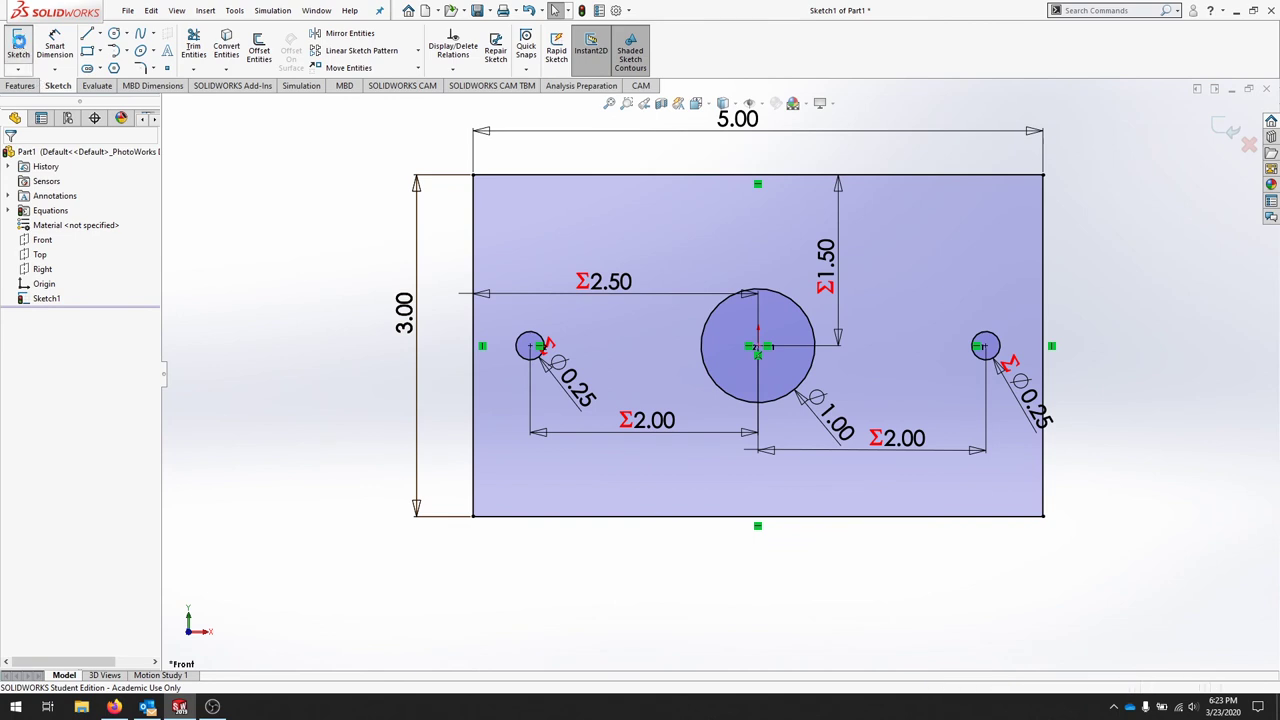
# Step: Exit the sketch and extrude it into a plate whose depth equals materialThickness (0.125 in)
pyautogui.click(19, 45)
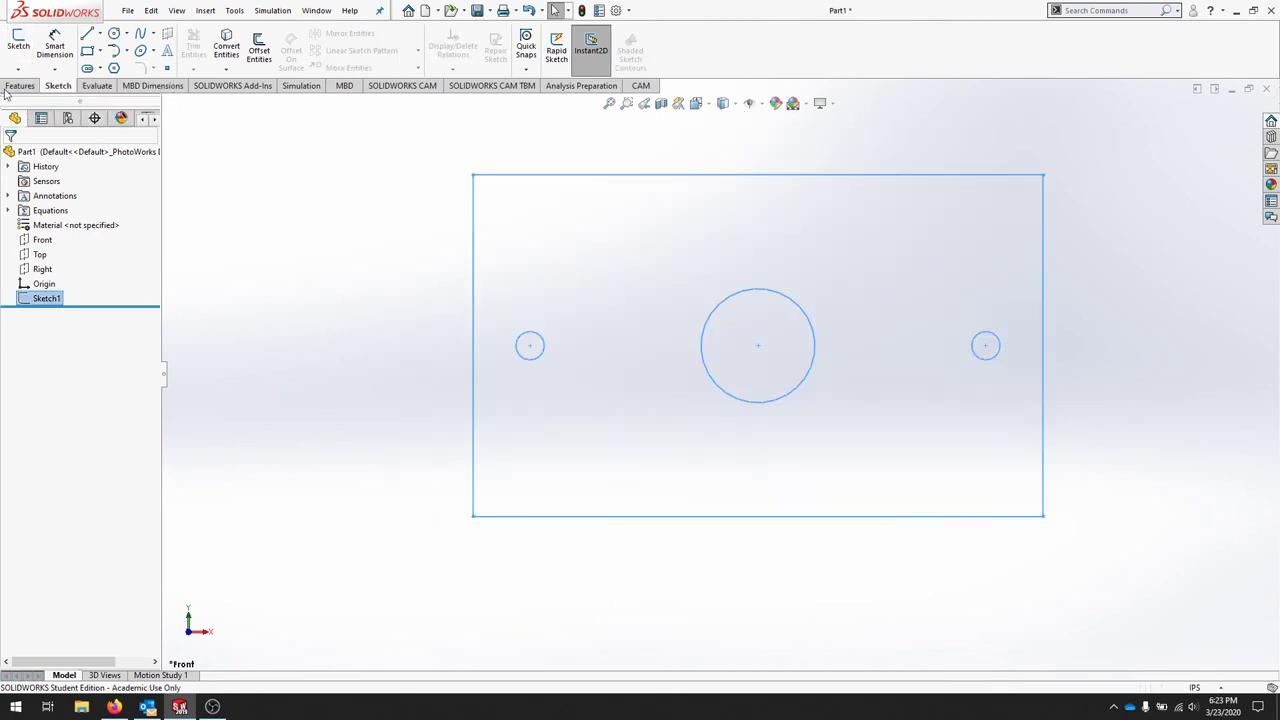
pyautogui.click(18, 86)
pyautogui.click(22, 45)
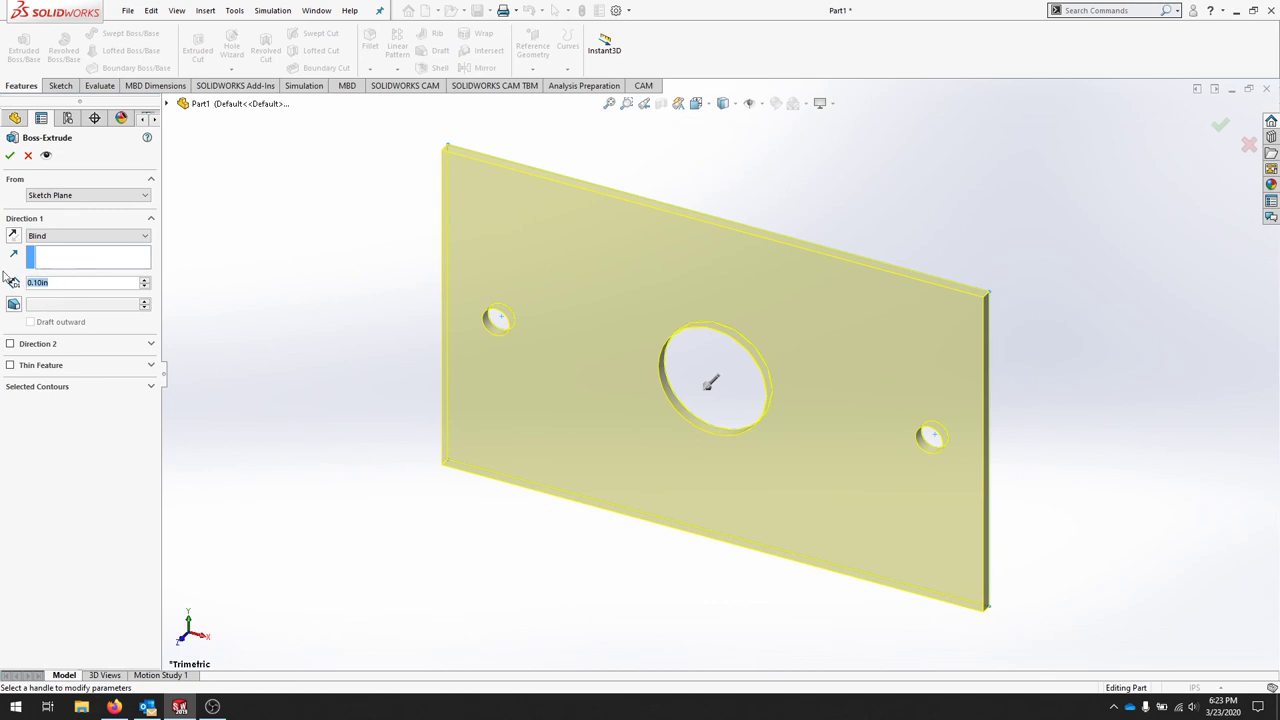
pyautogui.write('=')
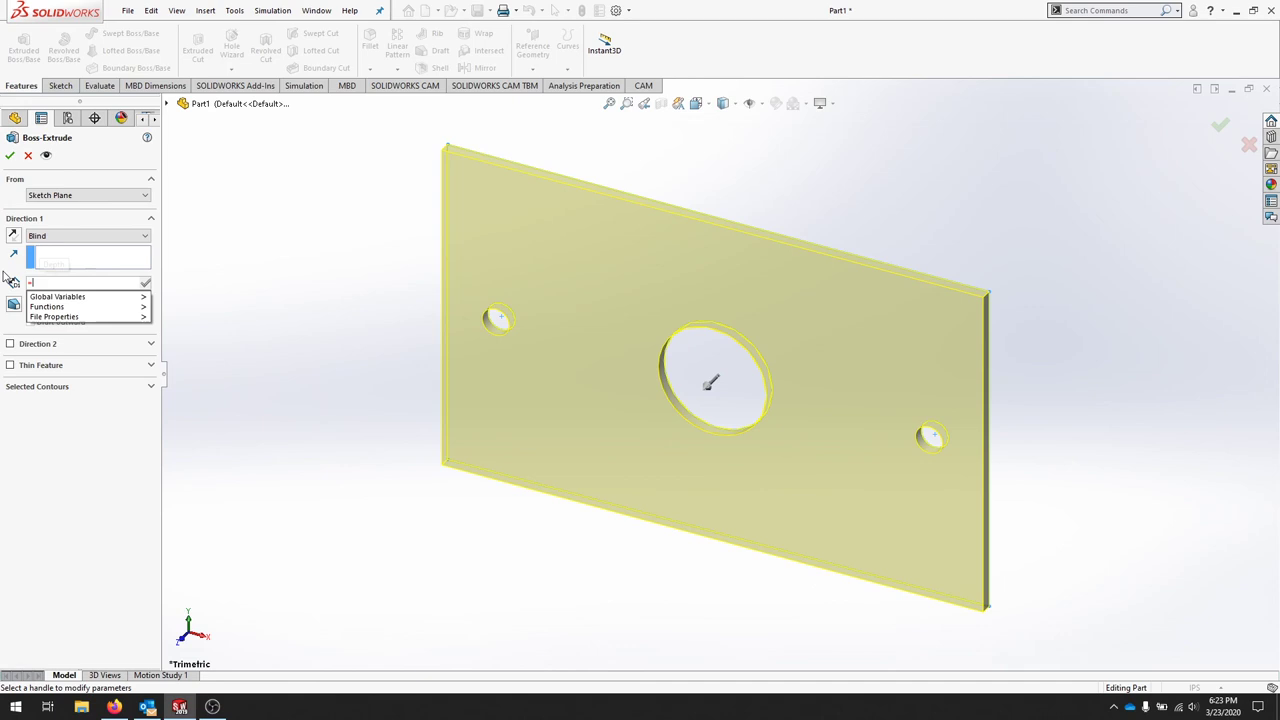
pyautogui.press('Down')
pyautogui.press('Right')
pyautogui.press('Down')
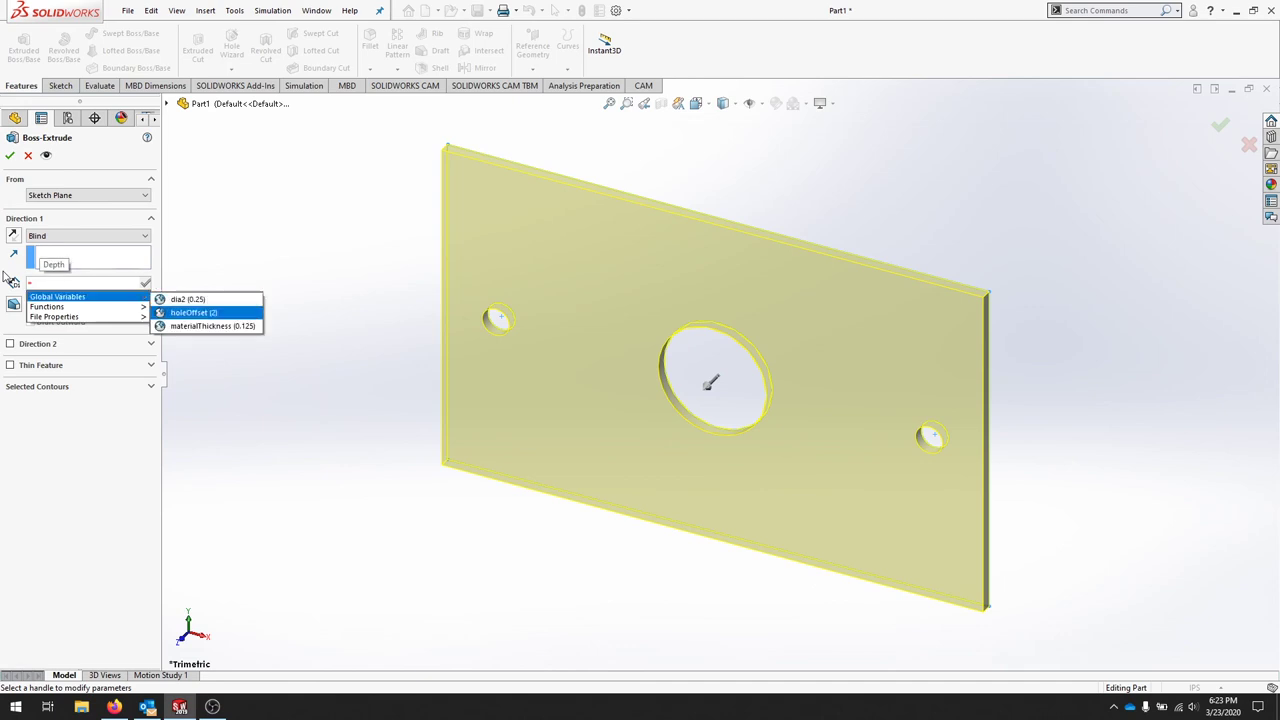
pyautogui.press('Down')
pyautogui.press('Return')
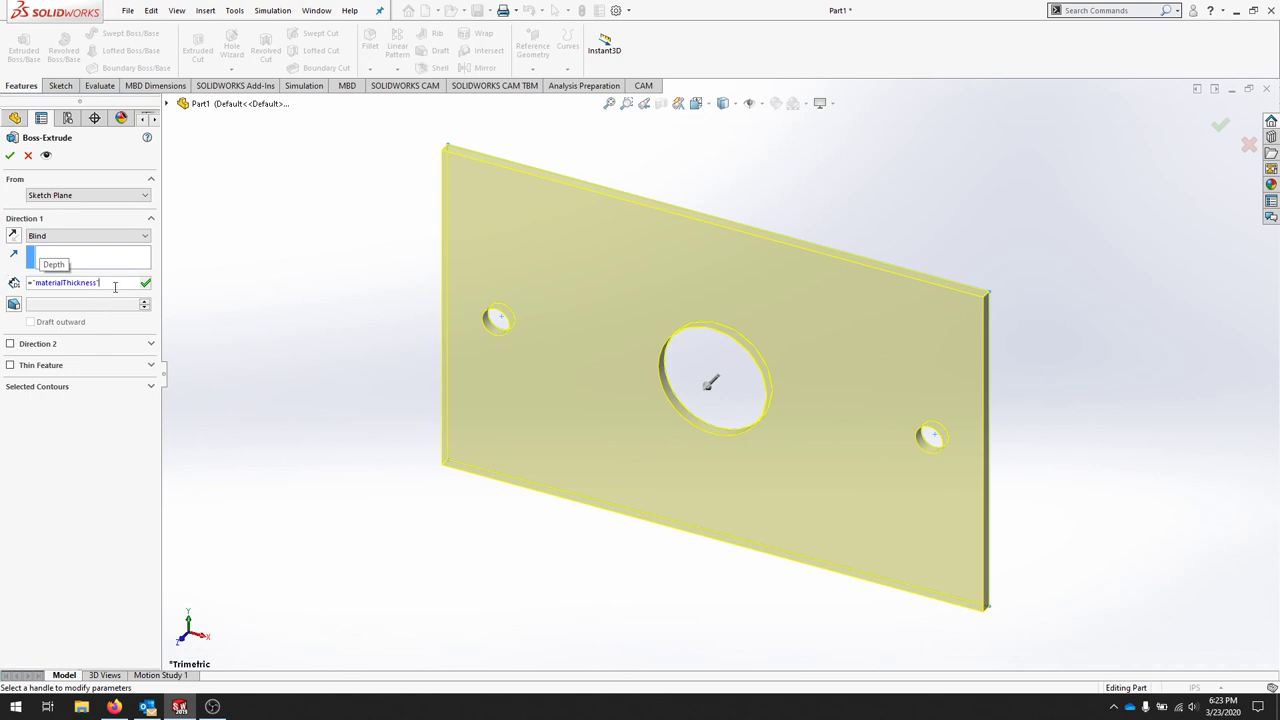
pyautogui.click(146, 283)
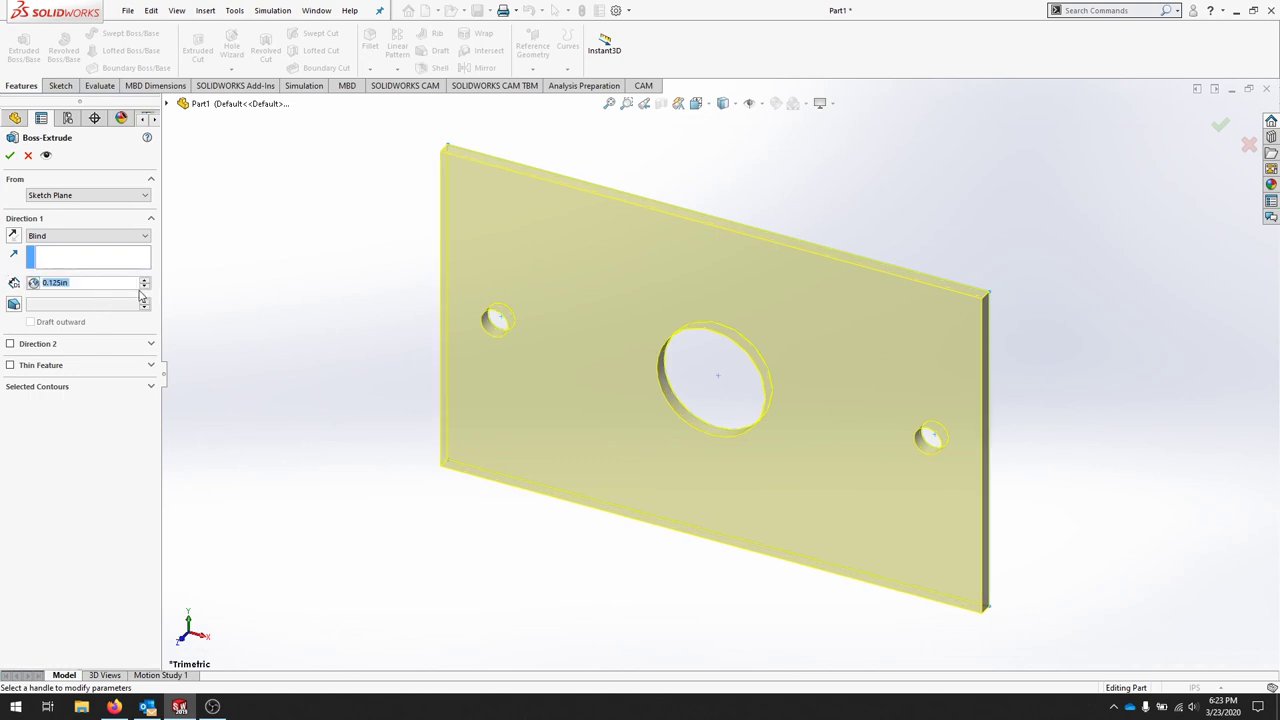
pyautogui.click(11, 156)
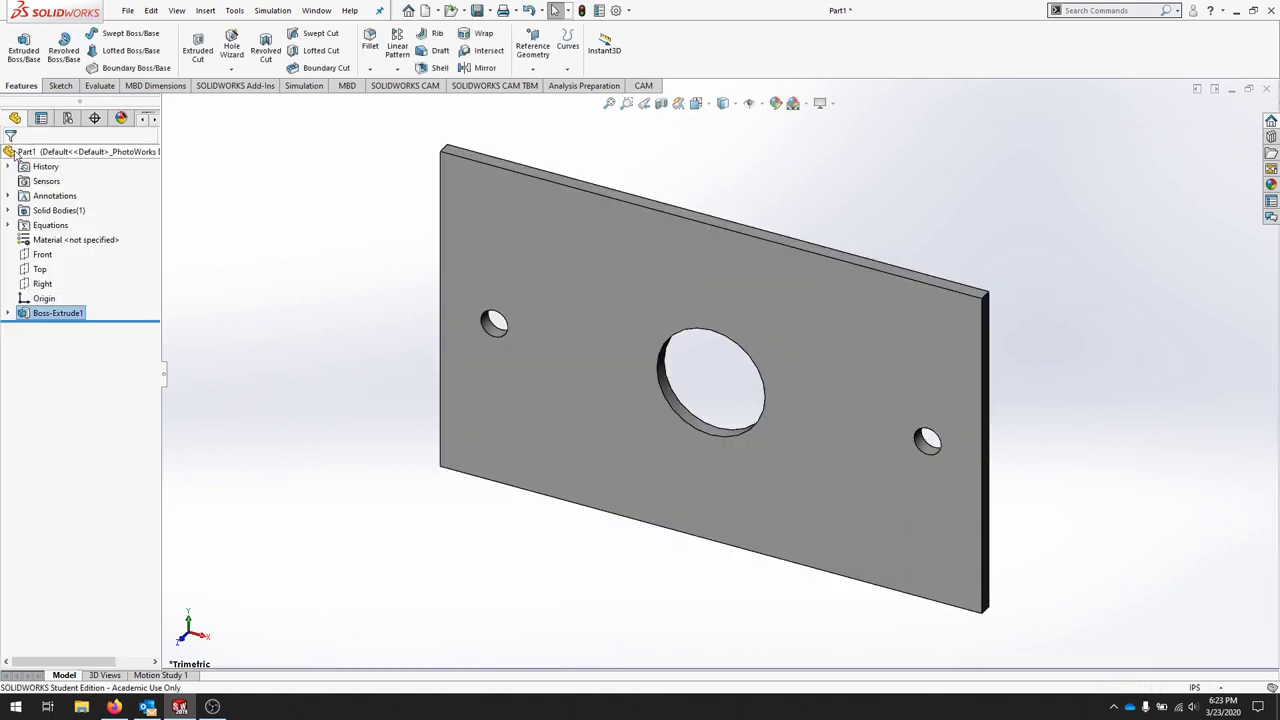
# Step: Change materialThickness to .25 in Equations and rebuild the plate thicker
pyautogui.click(234, 11)
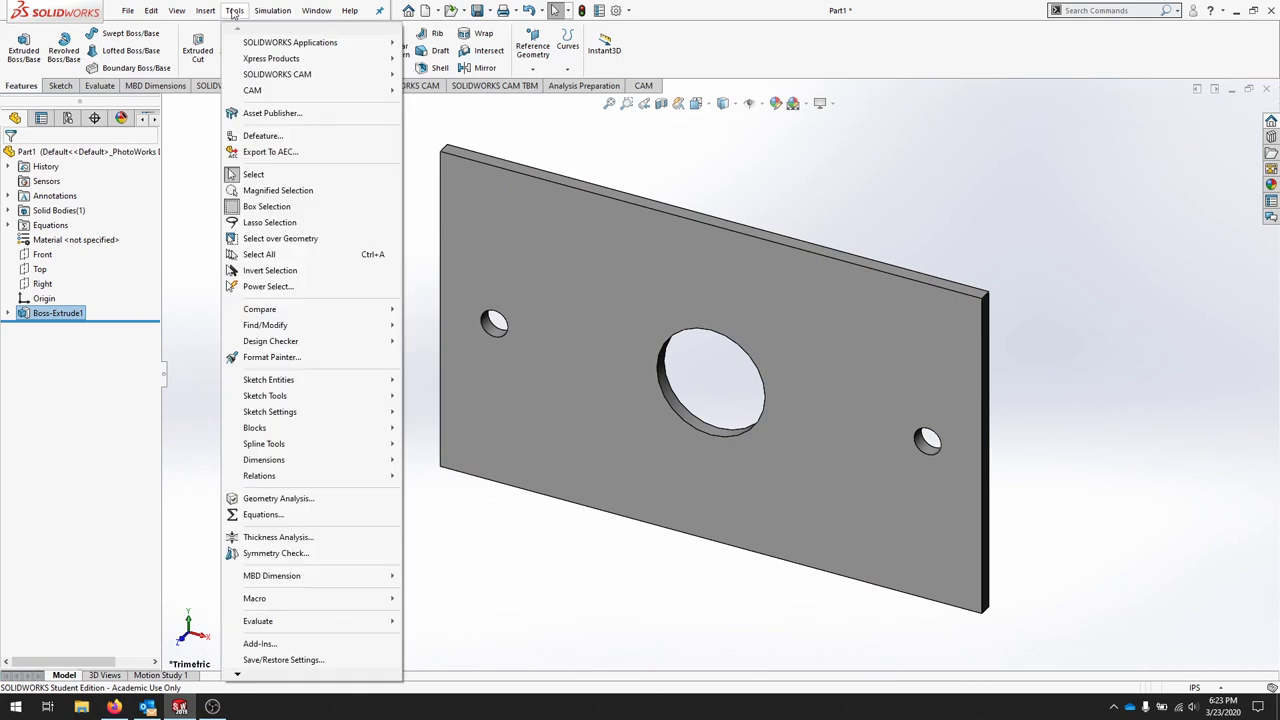
pyautogui.click(265, 515)
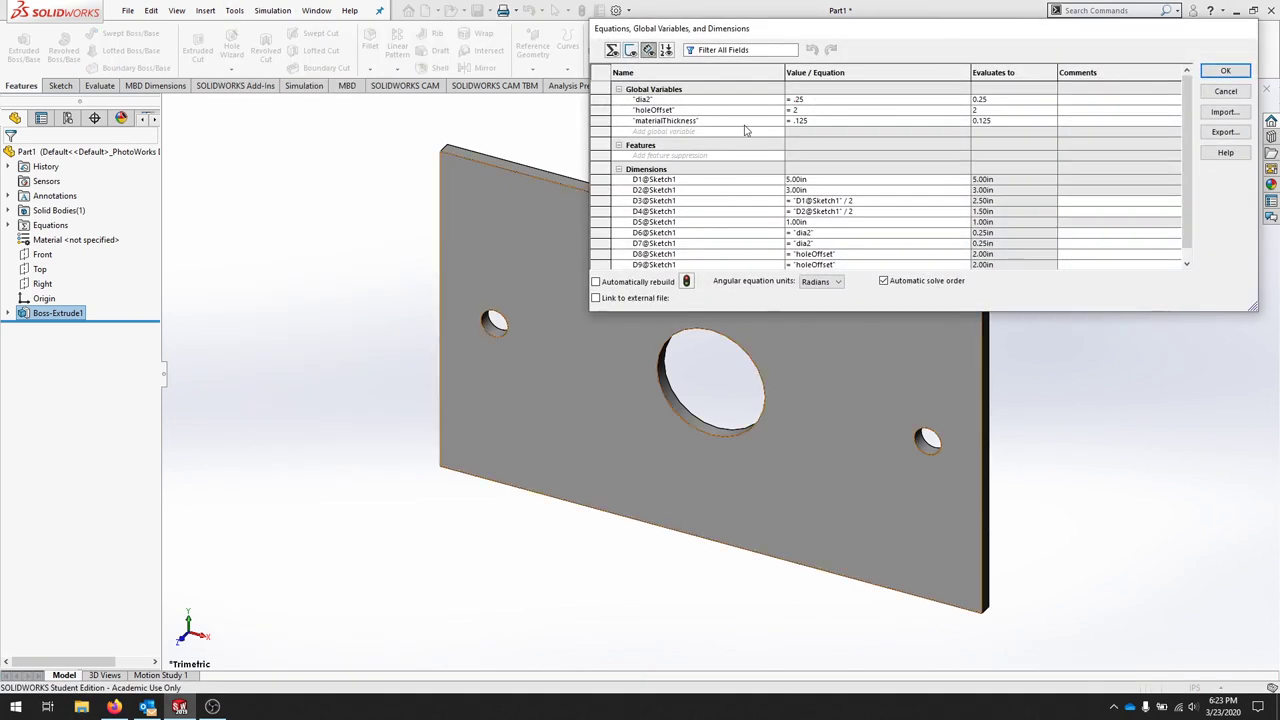
pyautogui.click(801, 120)
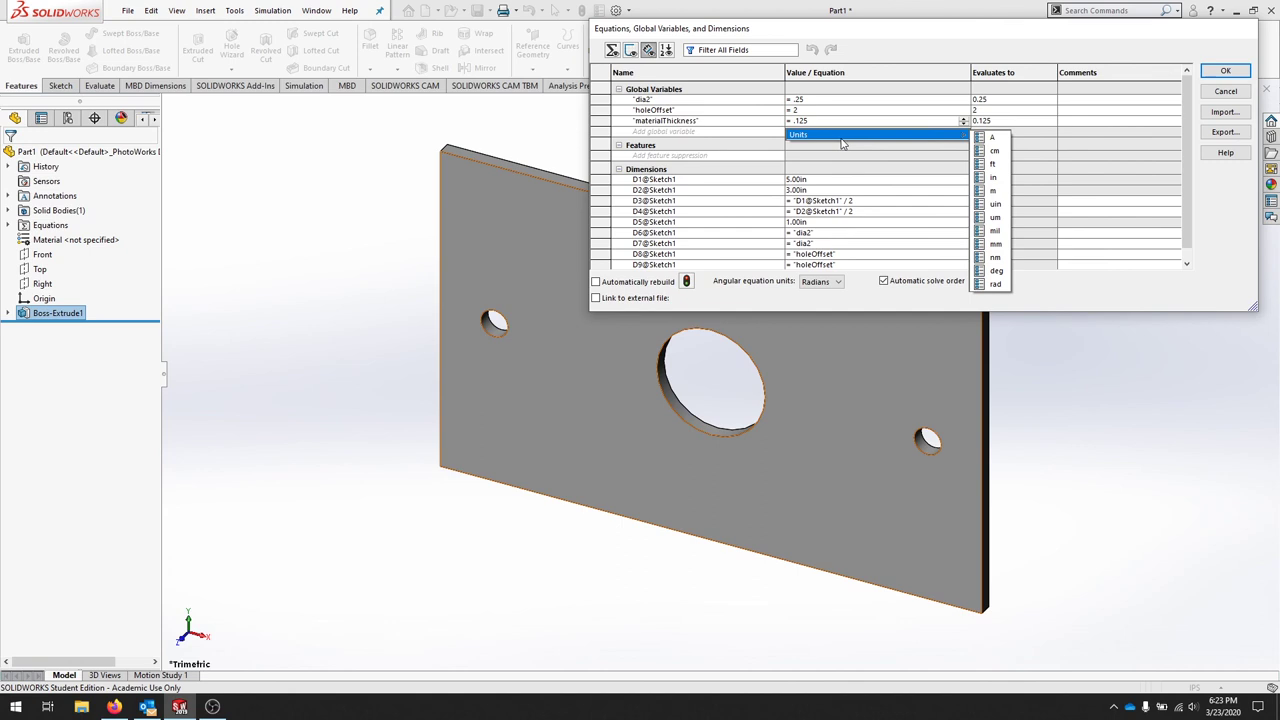
pyautogui.press('Return')
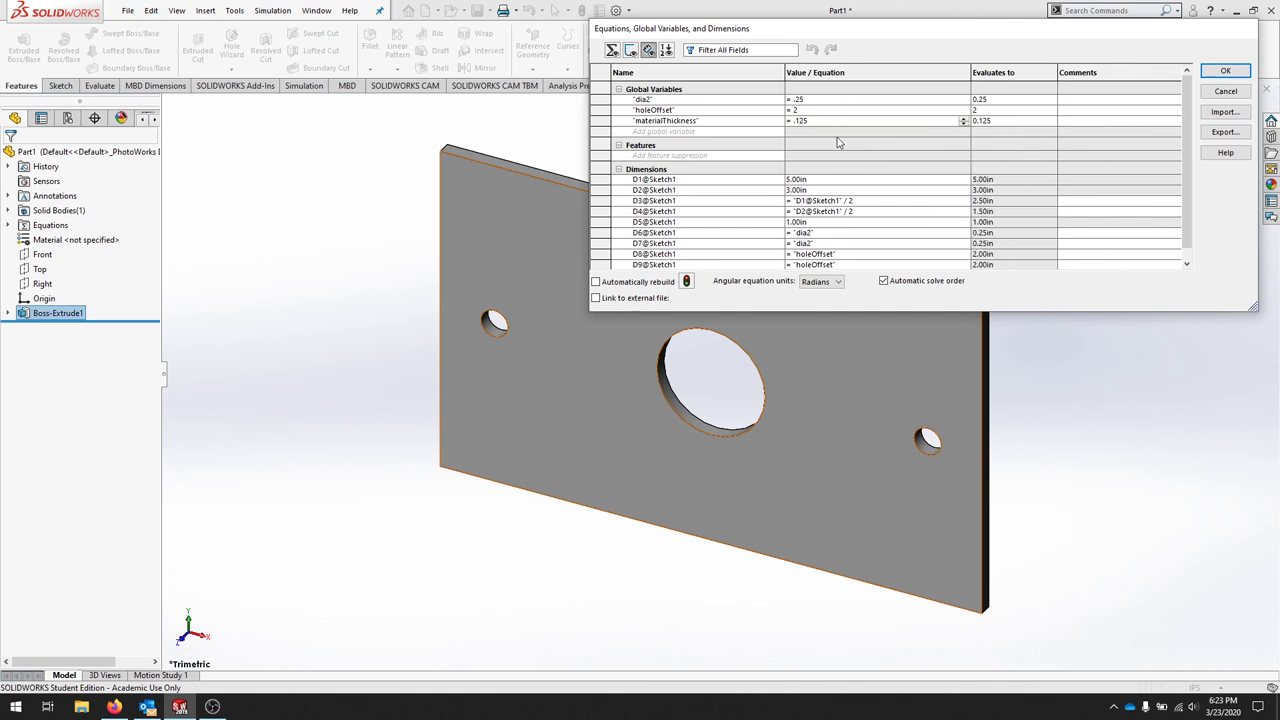
pyautogui.click(834, 110)
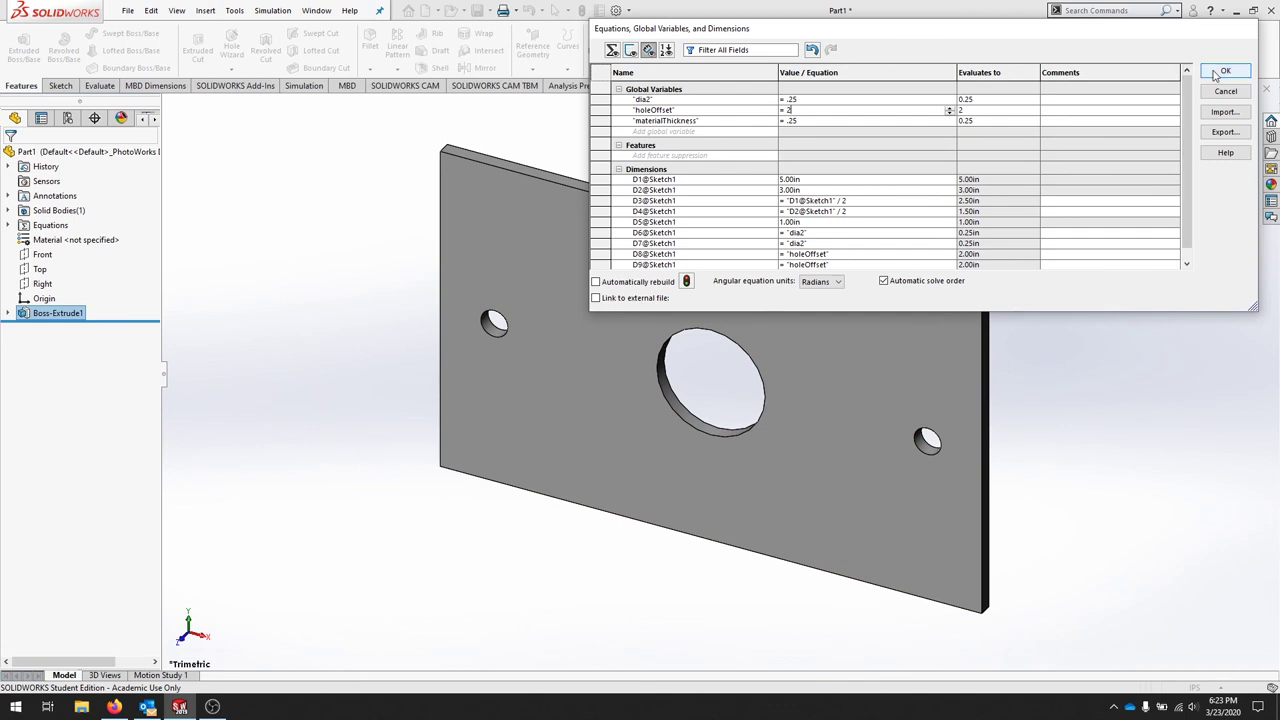
pyautogui.click(686, 284)
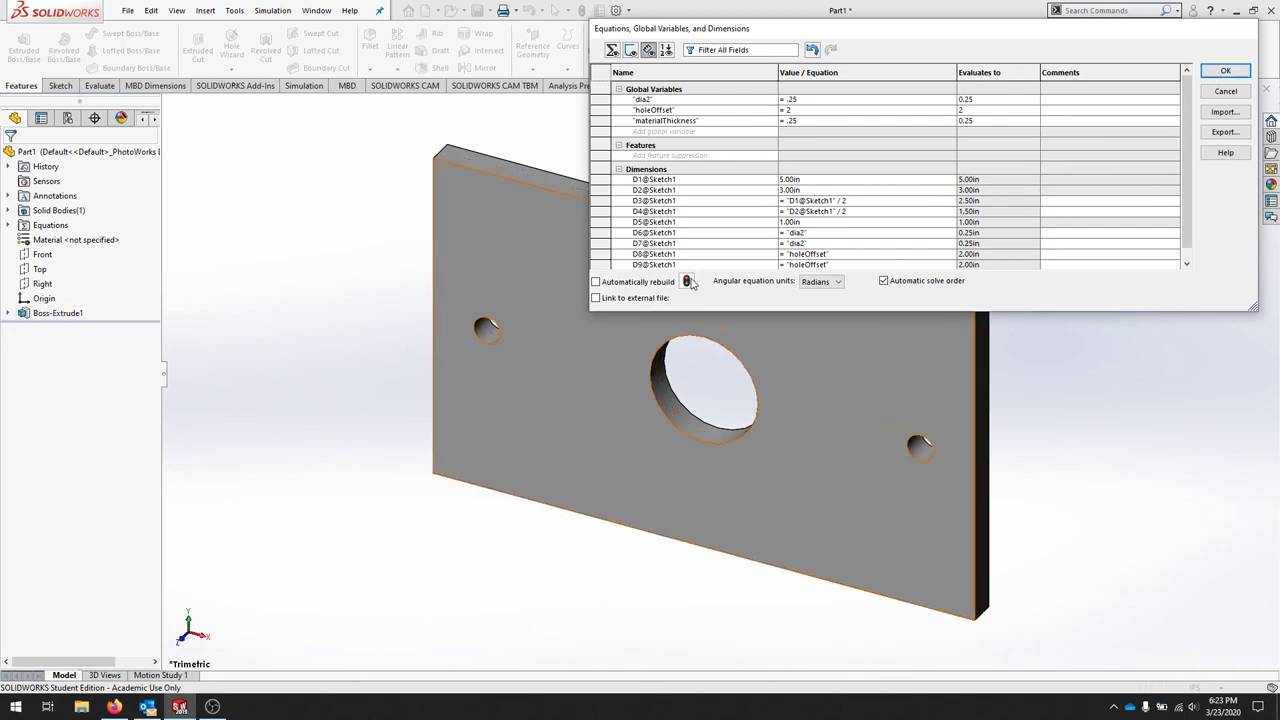
pyautogui.scroll(1, 474, 158)
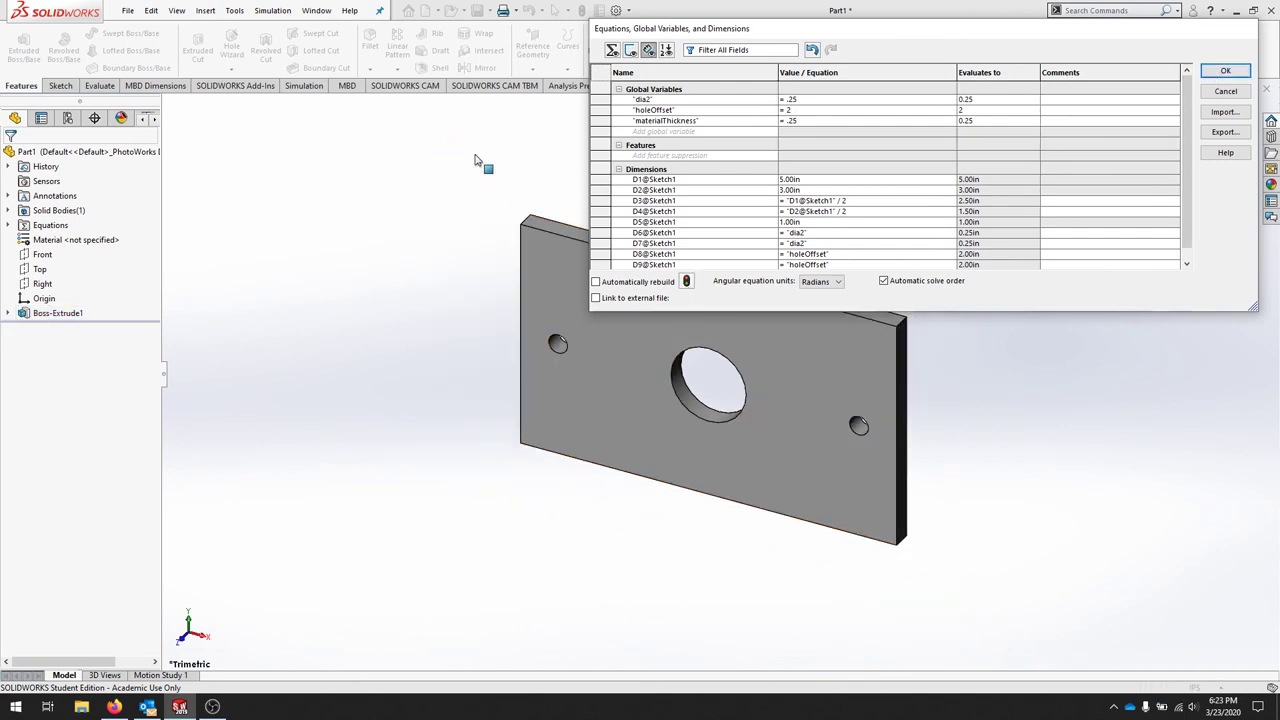
pyautogui.scroll(-4, 548, 256)
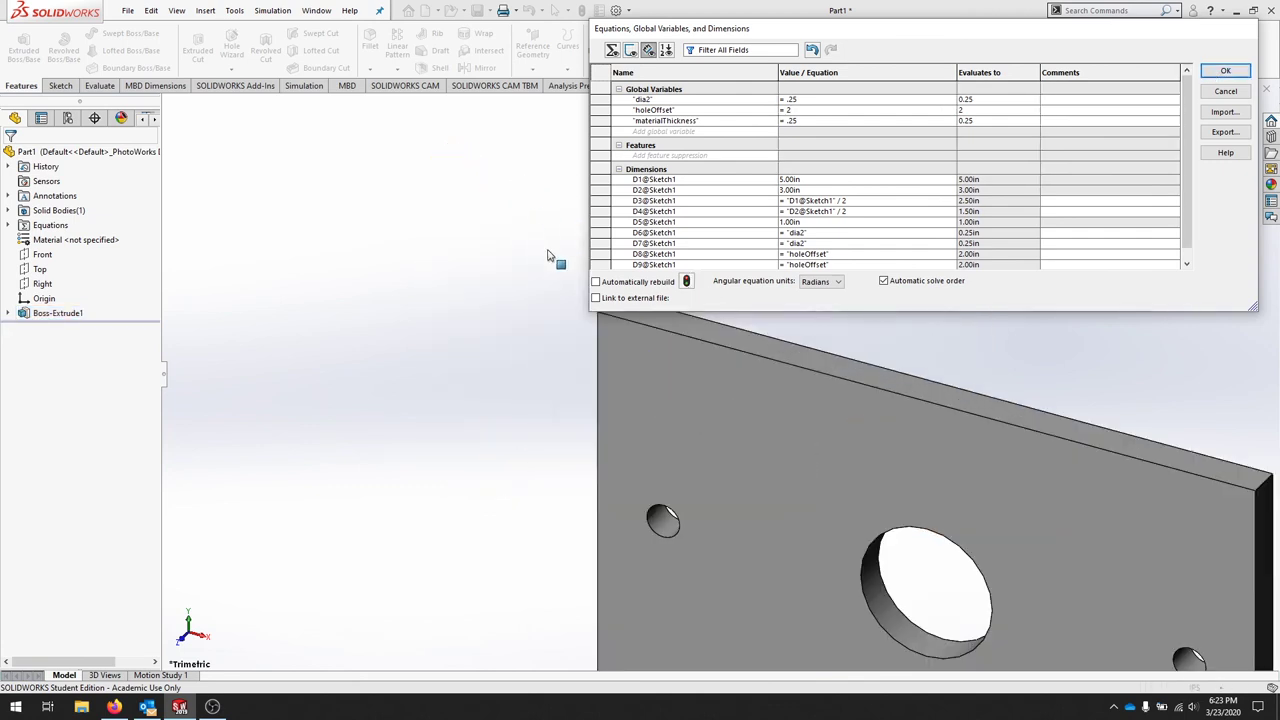
# Step: Turn on Show Feature Dimensions from the Annotations folder to display the plate's dimensions
pyautogui.rightClick(66, 200)
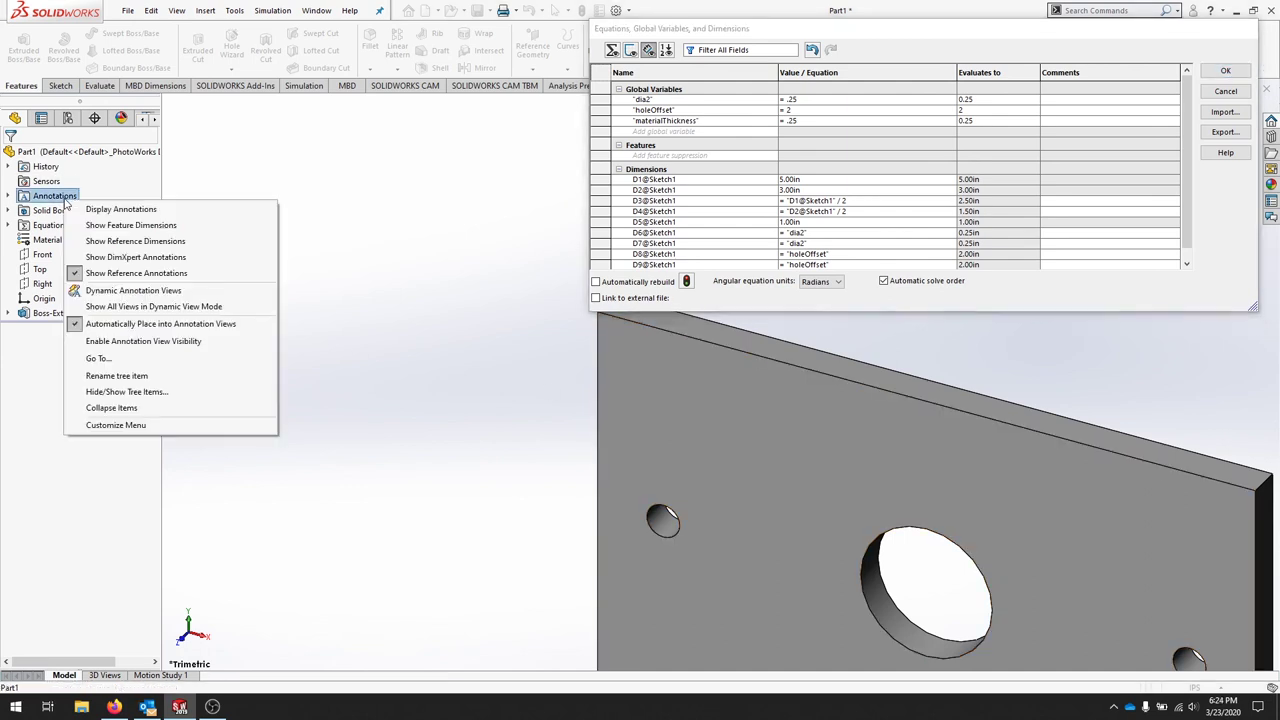
pyautogui.click(130, 225)
pyautogui.scroll(3, 624, 339)
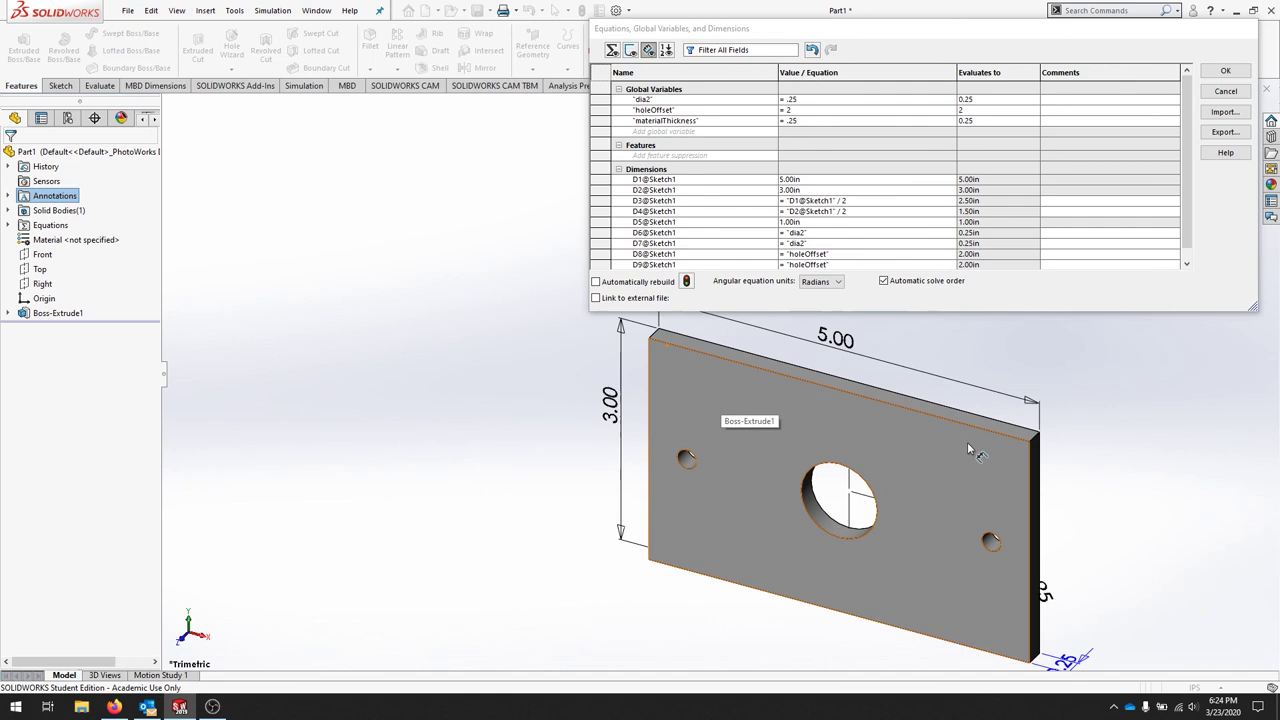
pyautogui.scroll(-5, 930, 488)
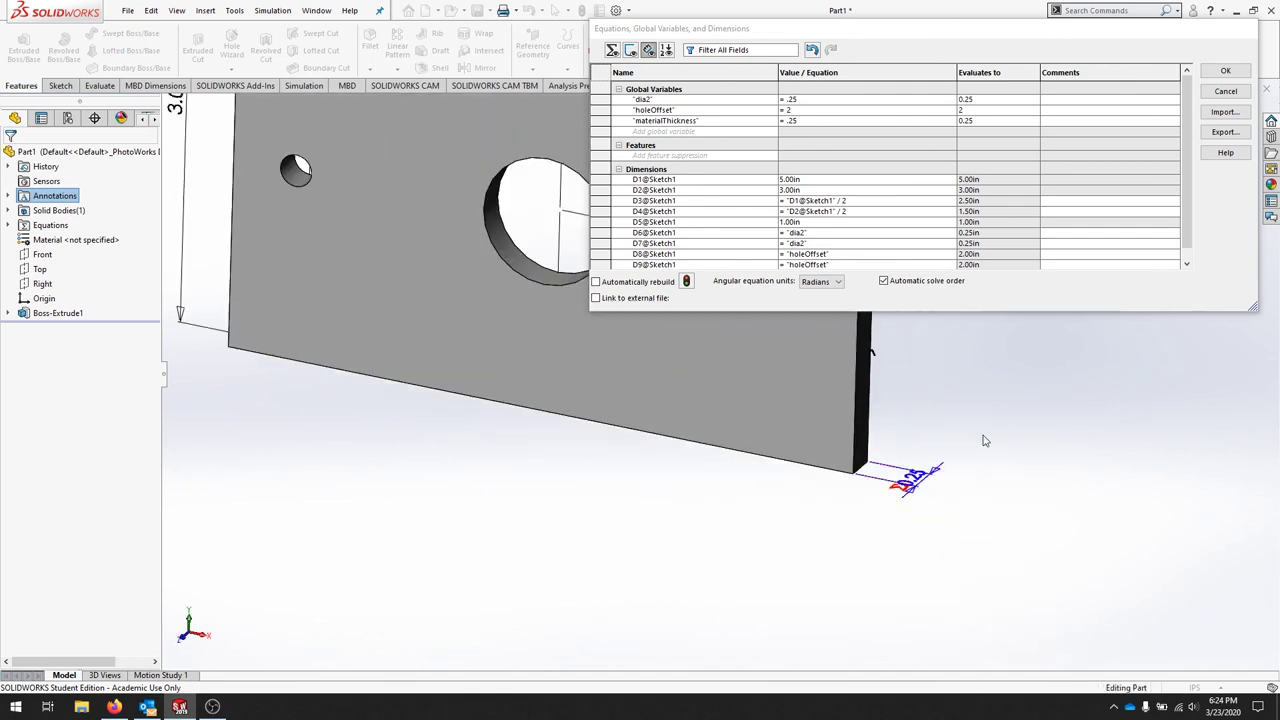
pyautogui.scroll(-2, 980, 470)
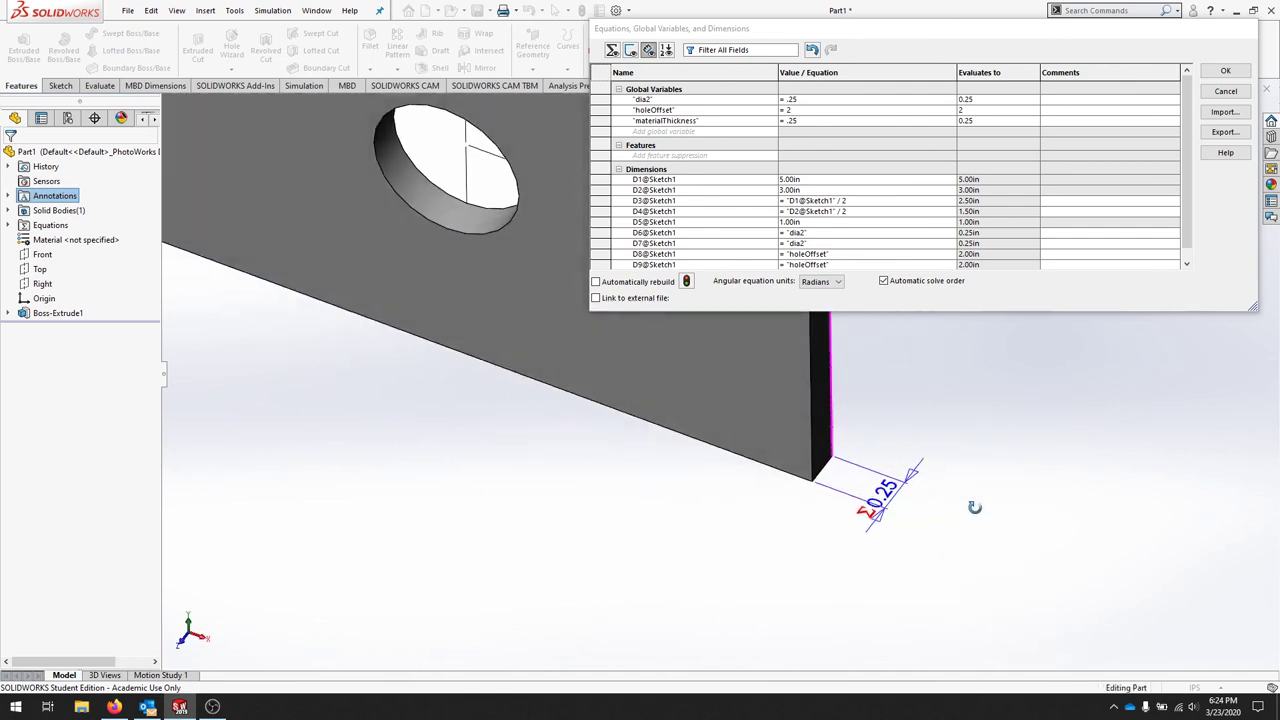
# Step: Set materialThickness back to .125, rebuild so the thickness reads 0.13, and close Equations
pyautogui.click(801, 121)
pyautogui.click(790, 121)
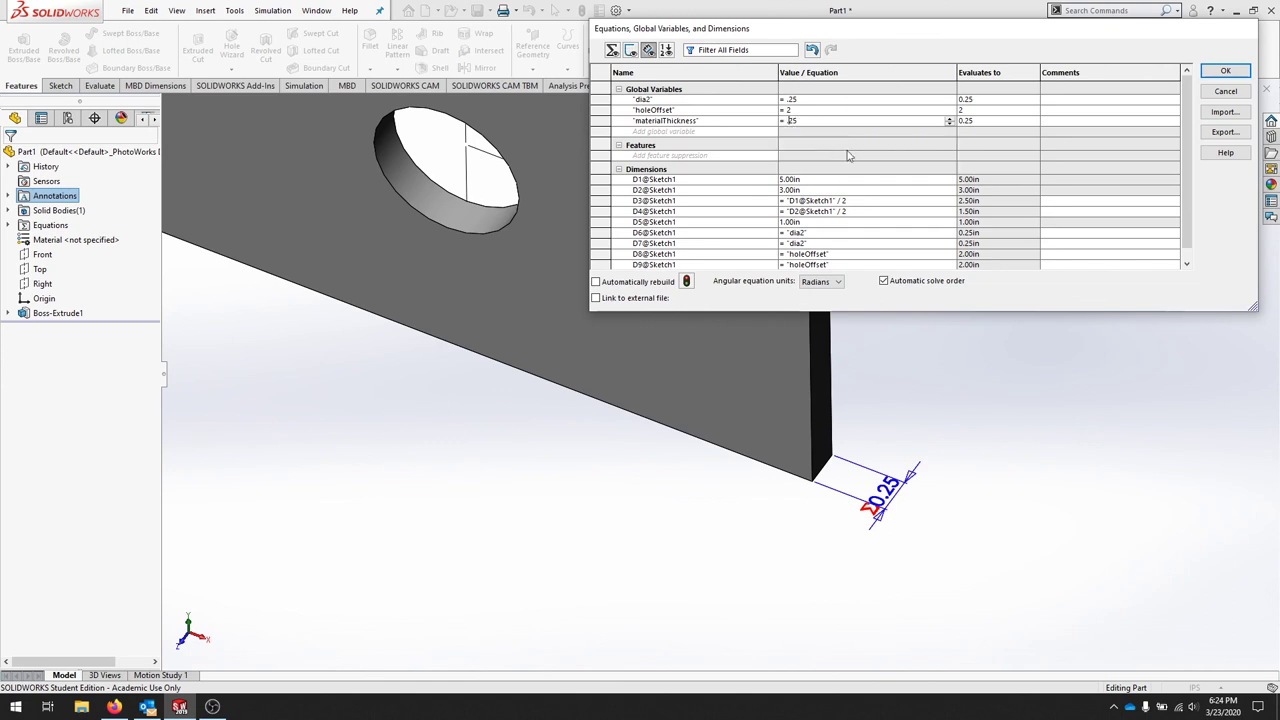
pyautogui.write('1')
pyautogui.moveTo(810, 134)
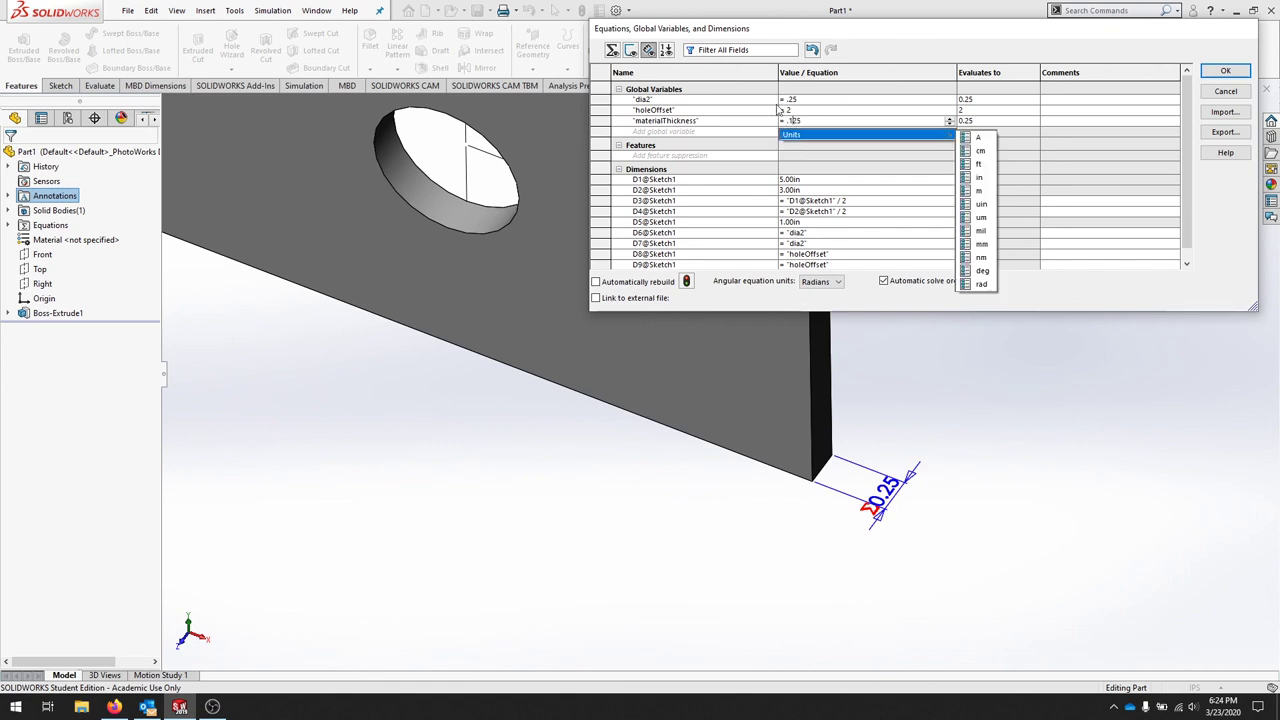
pyautogui.press('Return')
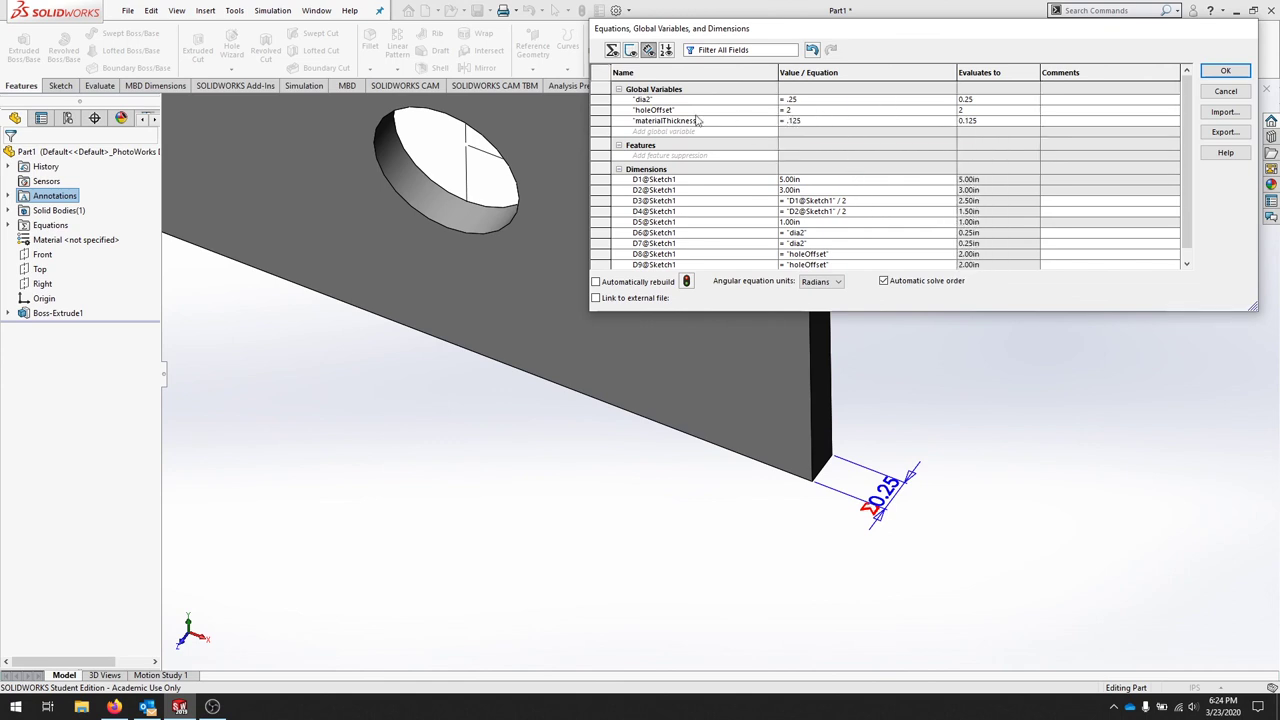
pyautogui.click(686, 281)
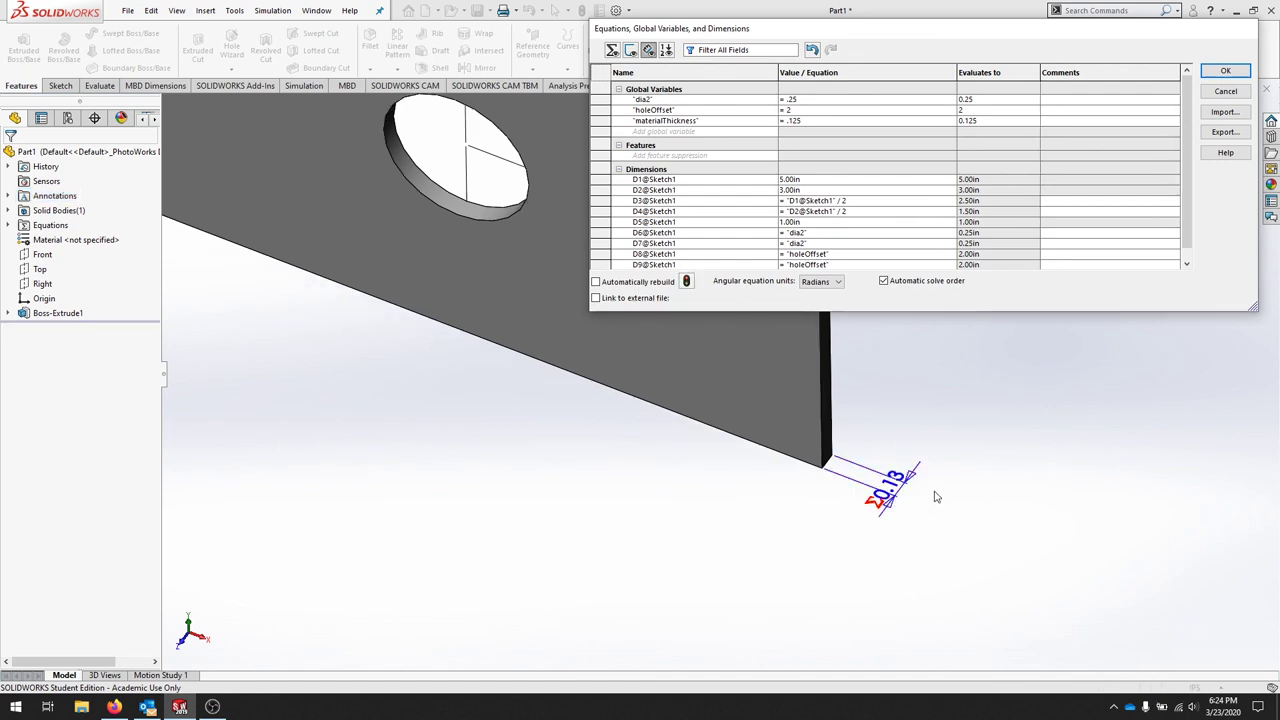
pyautogui.click(1225, 71)
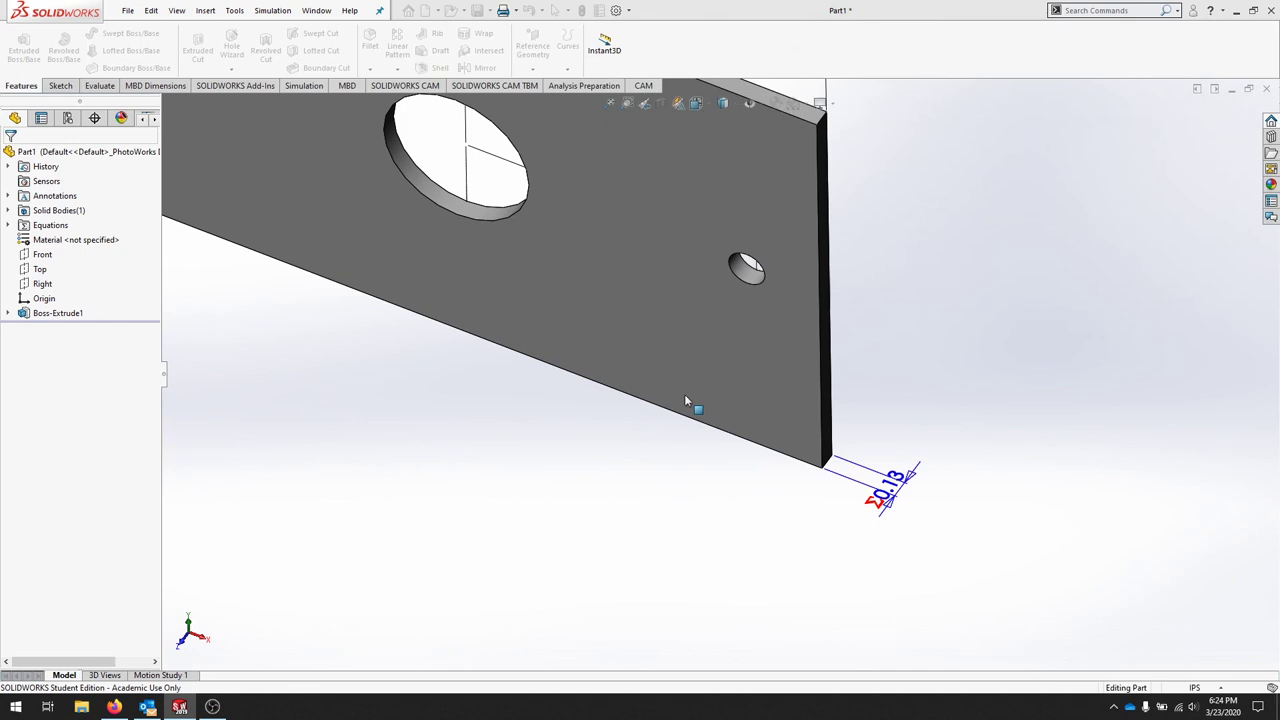
pyautogui.scroll(3, 684, 394)
pyautogui.scroll(-2, 521, 366)
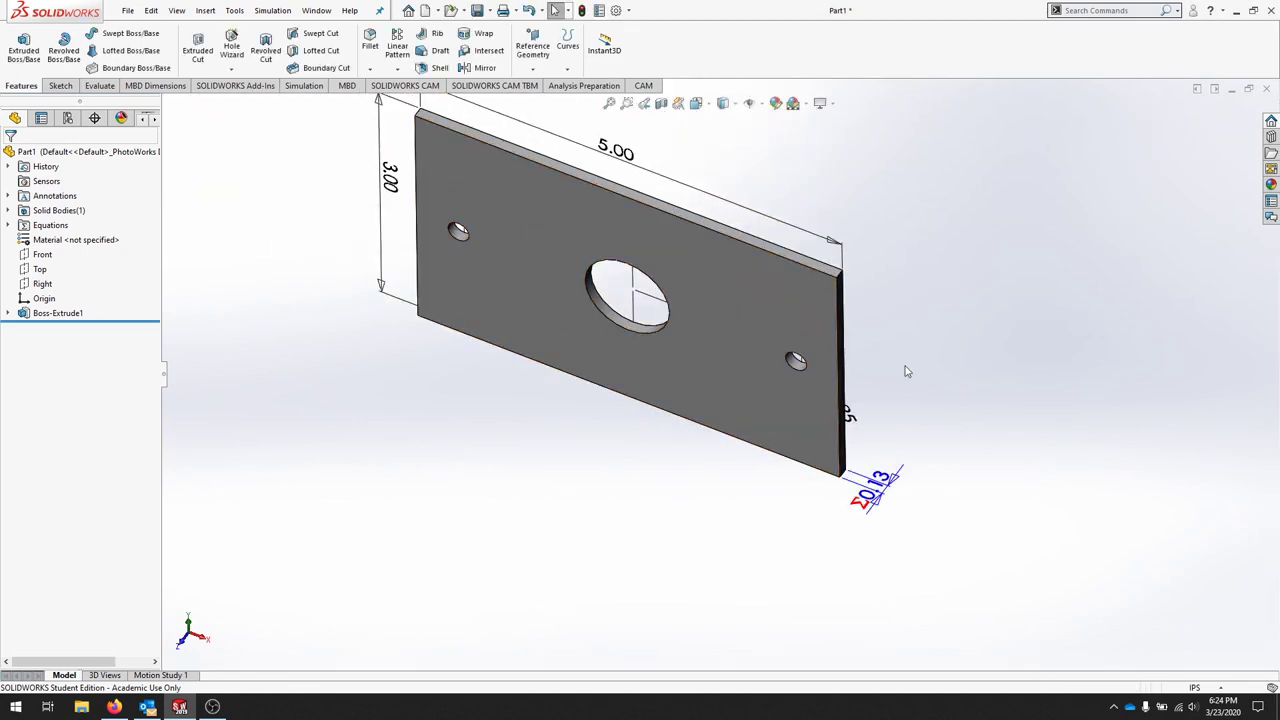